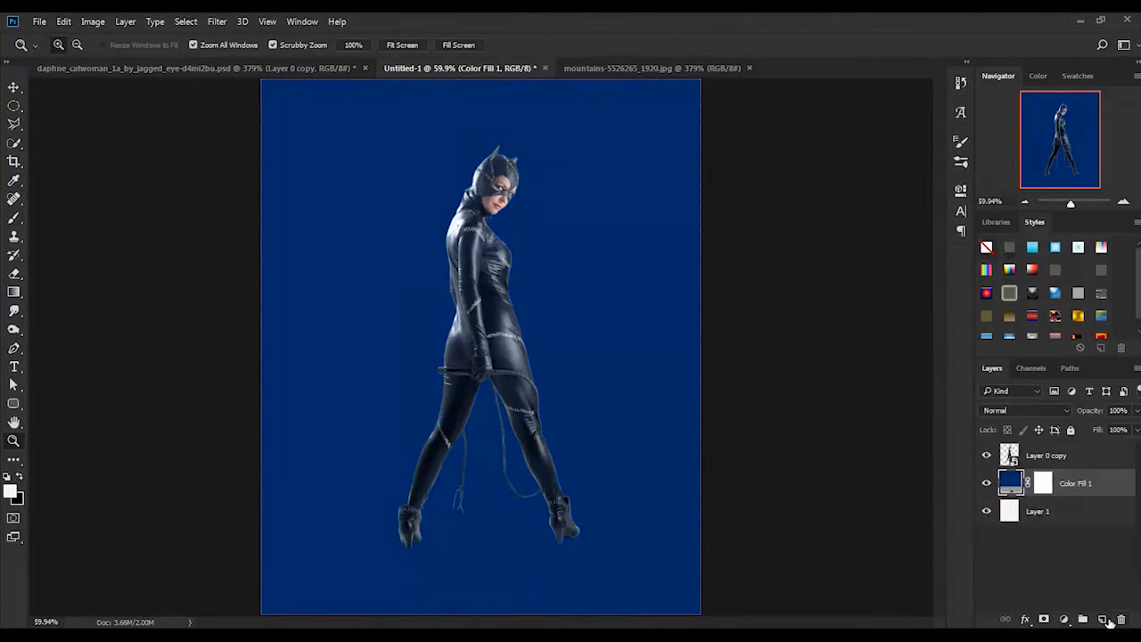
- Paint a large soft white glow behind the figure on a new layer above the blue fill and set it to Overlay
left_click(472, 360)
left_click(474, 360)
left_click(1023, 411)
left_click(992, 261)
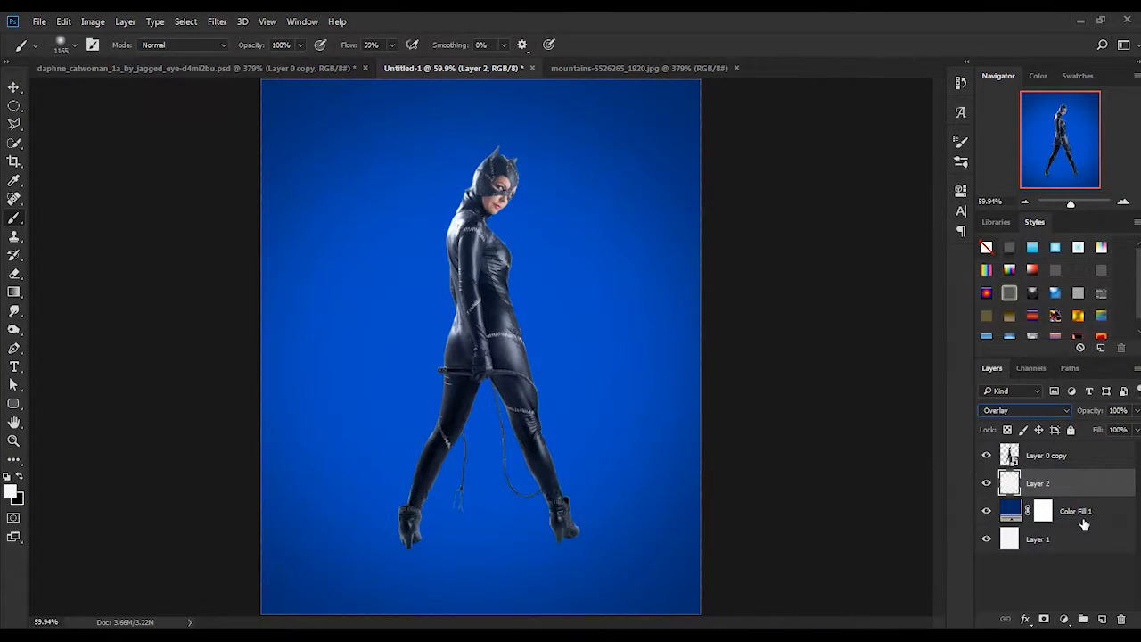
- Place the stepped pngfuel.com (7) rock image from the Downloads folder in the canvas's lower right corner
left_click(84, 572)
left_click_drag(334, 338, 775, 357)
left_click_drag(482, 356, 764, 526)
left_click(491, 45)
- Place the PikPng.com rock image from the Downloads folder over the lower part of the canvas
mouse_move(116, 631)
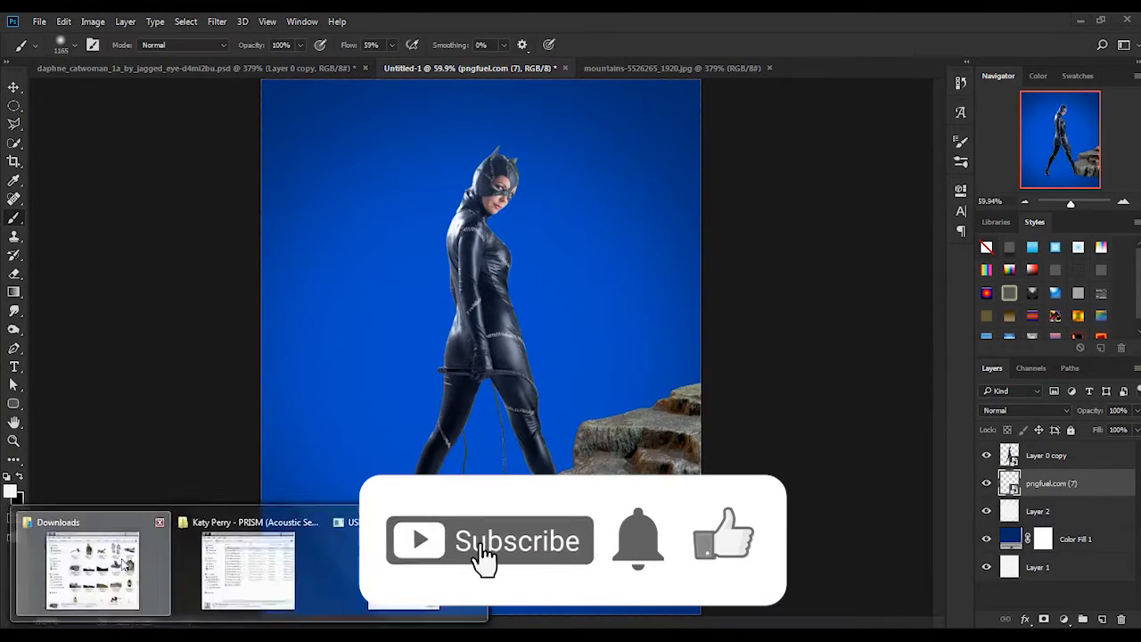
left_click(87, 570)
scroll(436, 406, "down", 2)
scroll(437, 406, "up", 3)
left_click_drag(412, 290, 776, 291)
left_click_drag(767, 294, 535, 346)
left_click(489, 45)
- Lower and resize the PikPng rocks so they fill the full width of the canvas bottom
key("v")
left_click_drag(588, 383, 563, 452)
left_click_drag(739, 512, 783, 535)
left_click_drag(766, 294, 764, 376)
key("Return")
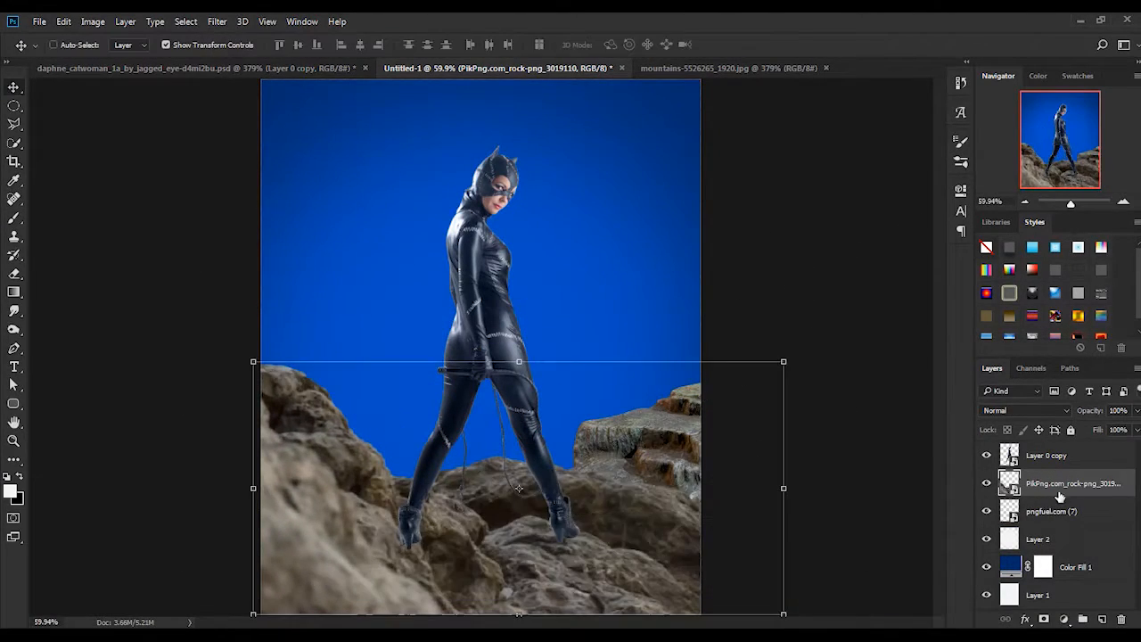
- Raise the pngfuel rock layer above the PikPng rocks, then move and enlarge it into a wide slab under the figure
key("alt+[")
key("ctrl+]")
left_click_drag(655, 478, 499, 499)
key("ctrl+t")
left_click_drag(498, 377, 498, 326)
left_click_drag(584, 401, 584, 506)
key("Return")
- Add a layer mask to the pngfuel slab and paint away its lower edge with a smaller soft black brush
left_click(1044, 619)
key("ctrl+minus")
key("b")
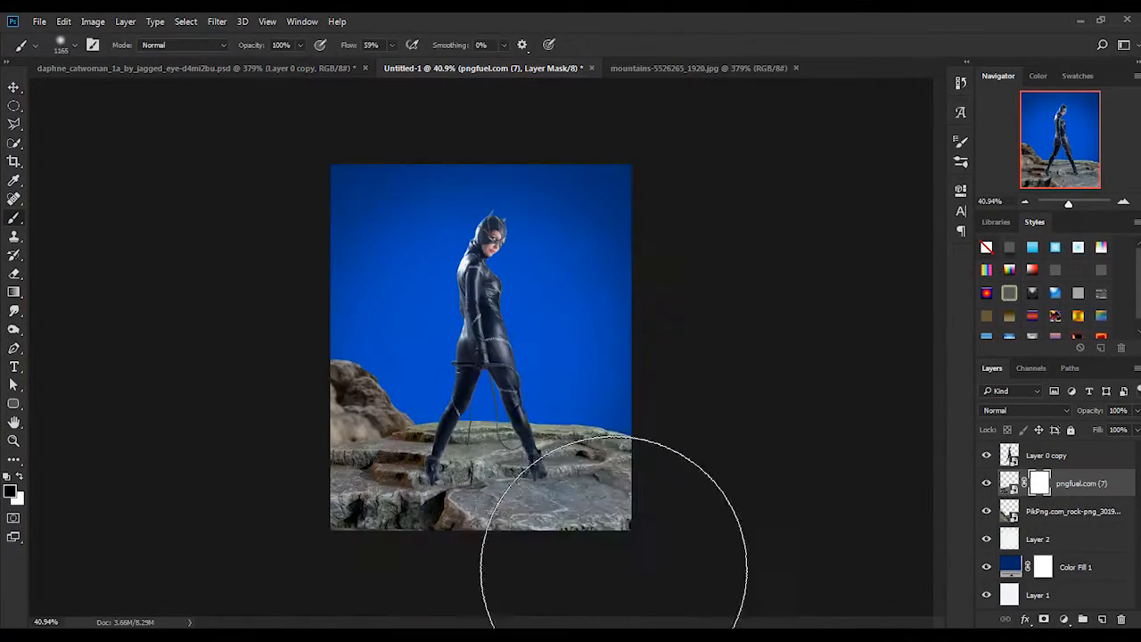
key("ctrl+z")
key("bracketleft")
key("bracketleft")
key("bracketleft")
key("bracketleft")
mouse_move(618, 505)
left_mouse_down()
mouse_move(590, 518)
mouse_move(321, 482)
left_mouse_up()
- Continue blending the slab's lower edge into the rocks on its mask and restore a small part with white
scroll(690, 544, "up", 4)
mouse_move(690, 544)
left_mouse_down()
mouse_move(734, 517)
mouse_move(245, 527)
mouse_move(491, 587)
left_mouse_up()
scroll(727, 519, "up", 5)
left_click_drag(585, 592, 342, 565)
key("x")
left_click_drag(841, 456, 792, 433)
key("x")
- Move the catwoman figure up onto the flat rock slab and scale it down slightly
left_click(13, 442)
right_click(272, 399)
left_click(298, 407)
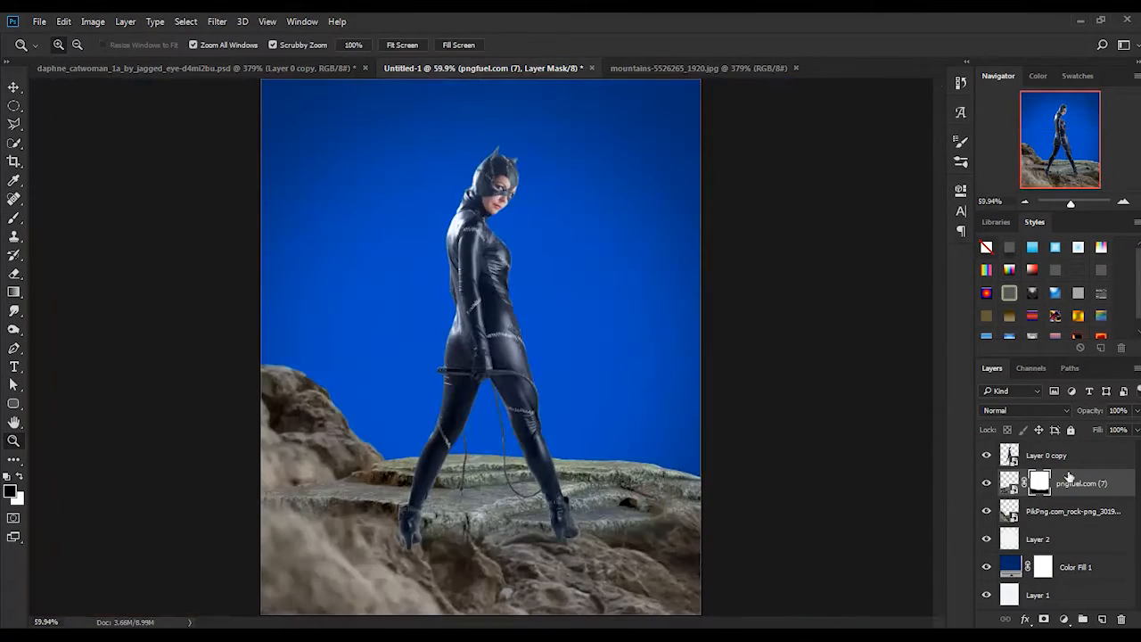
left_click(1056, 456)
left_click(13, 87)
left_click_drag(473, 352, 486, 327)
left_click_drag(591, 120, 546, 160)
left_click(490, 45)
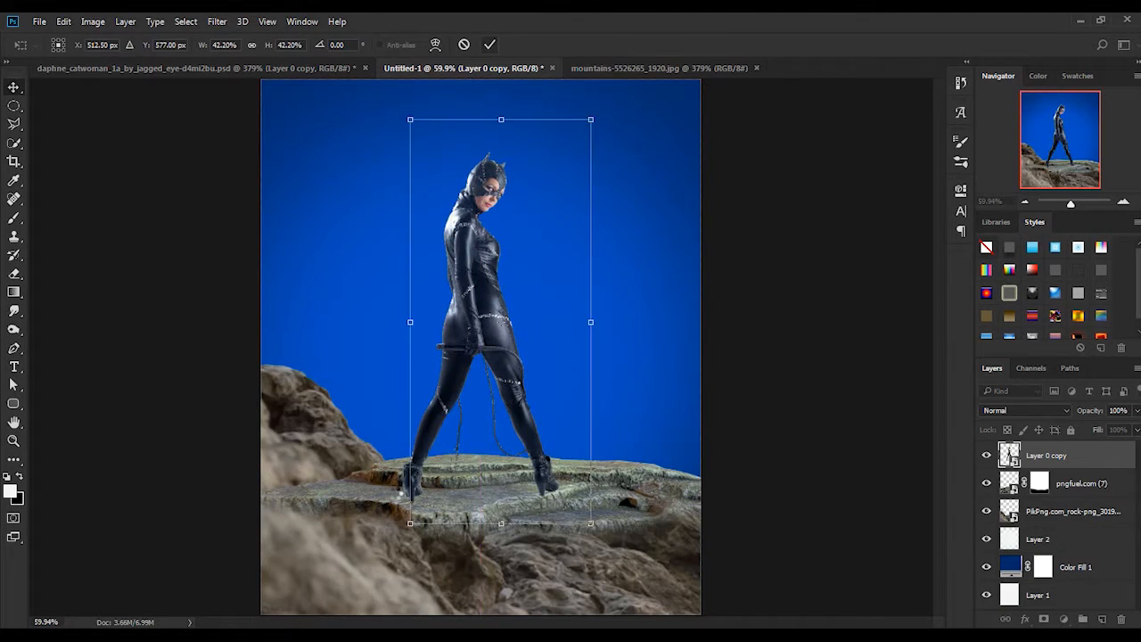
- Add a Hue/Saturation adjustment clipped to the pngfuel slab layer and lower its saturation to -76
left_click(1082, 483)
left_click(1064, 619)
left_click(1025, 460)
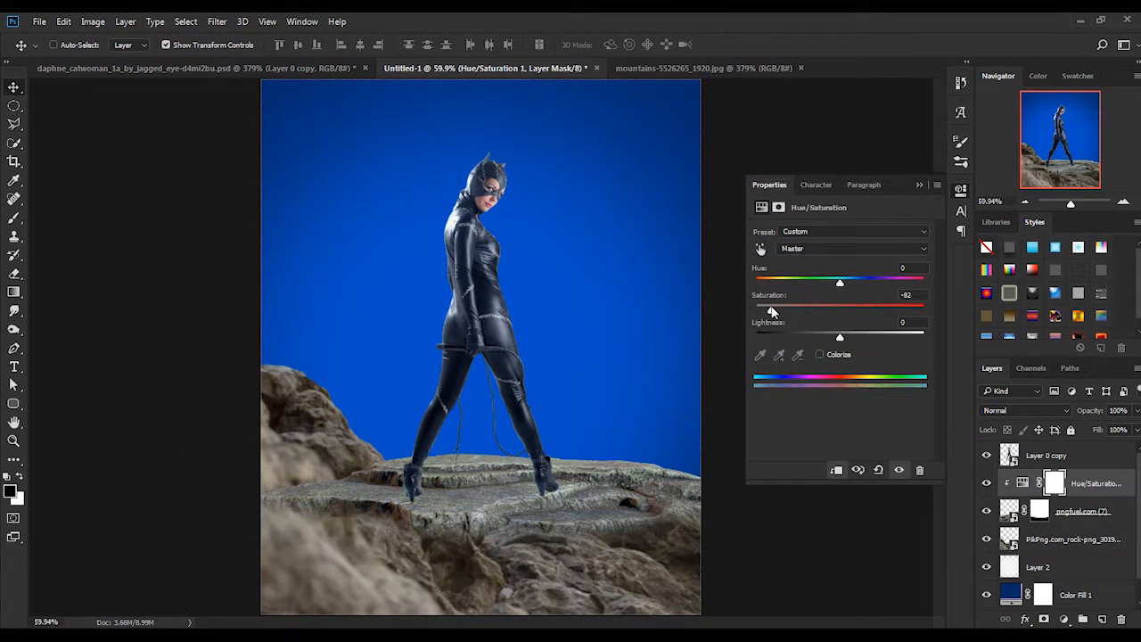
- Select the figure layer and shift the figure slightly left on the rock slab
left_click(13, 441)
left_click_drag(518, 501, 602, 501)
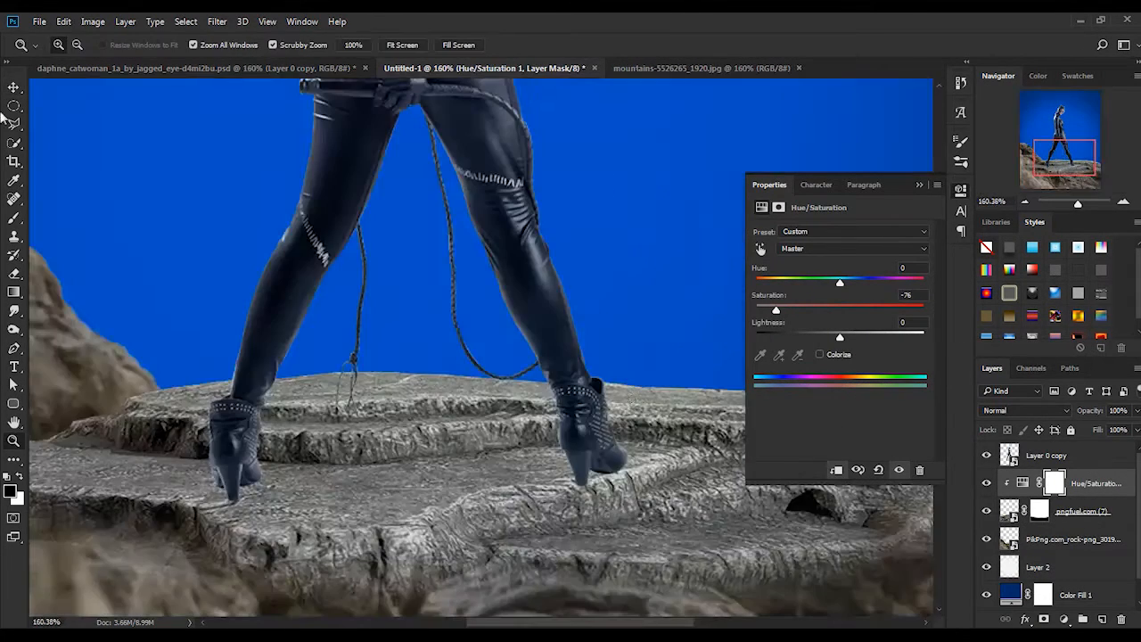
left_click(1043, 455)
left_click_drag(570, 338, 537, 335)
- Open the Liquify filter on the figure and push the outline of the left boot inward with Forward Warp
left_click(217, 21)
left_click(287, 124)
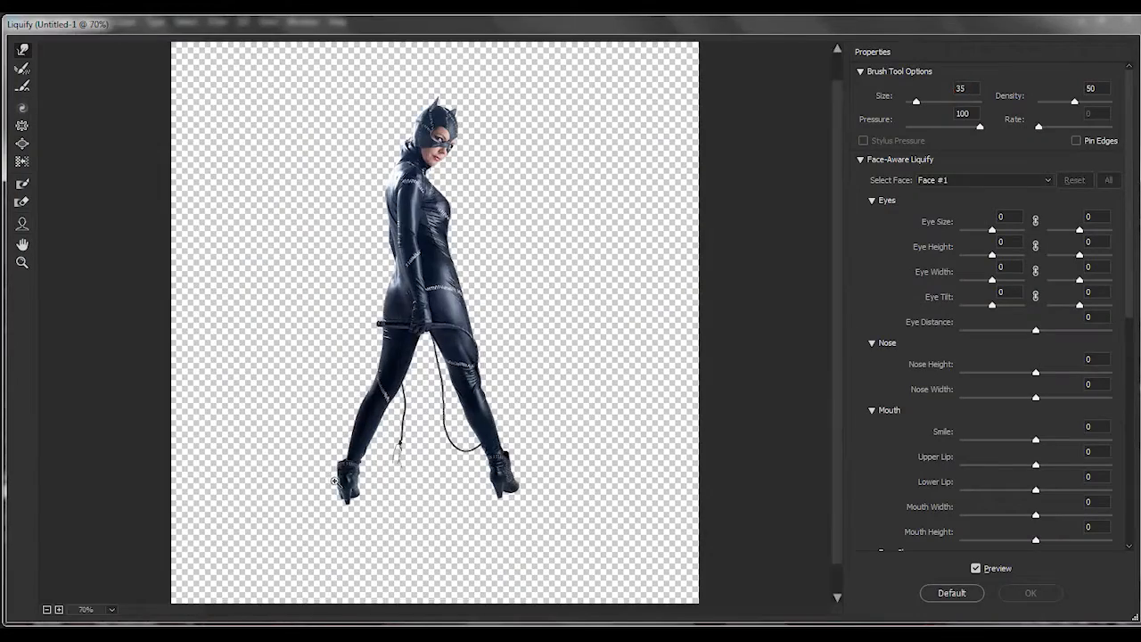
scroll(408, 339, "up", 6)
mouse_move(307, 308)
left_mouse_down()
mouse_move(312, 407)
mouse_move(335, 314)
left_mouse_up()
scroll(357, 294, "down", 3)
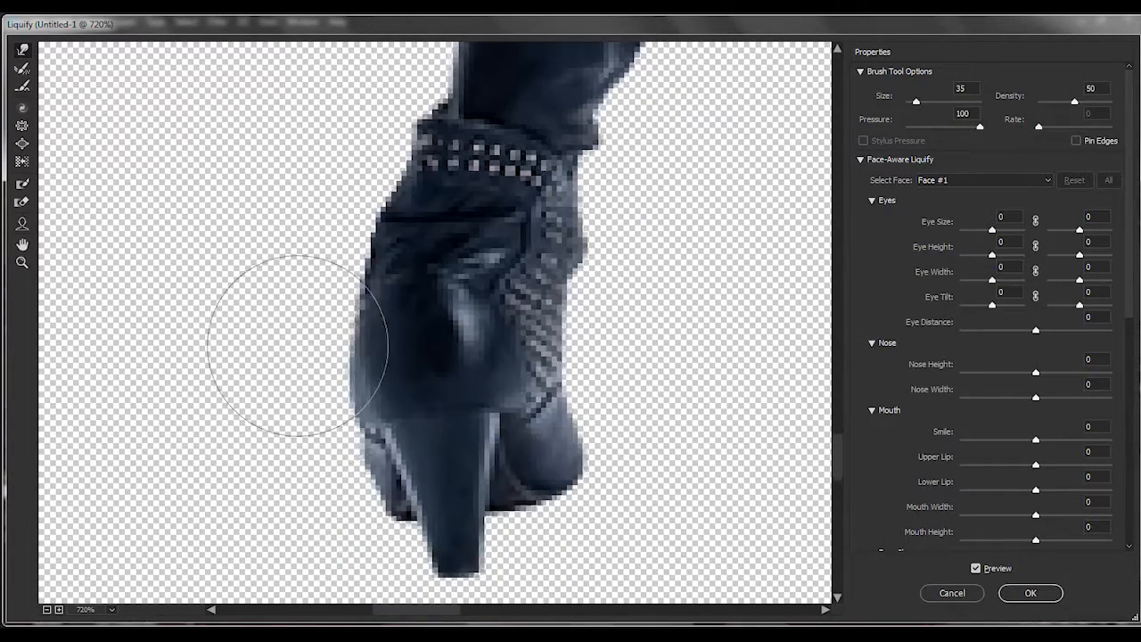
scroll(312, 428, "up", 1)
mouse_move(392, 406)
left_mouse_down()
mouse_move(426, 420)
mouse_move(469, 404)
left_mouse_up()
- Check the left leg and the right boot in Liquify and apply the filter to the figure
scroll(579, 281, "up", 3)
scroll(547, 336, "down", 2)
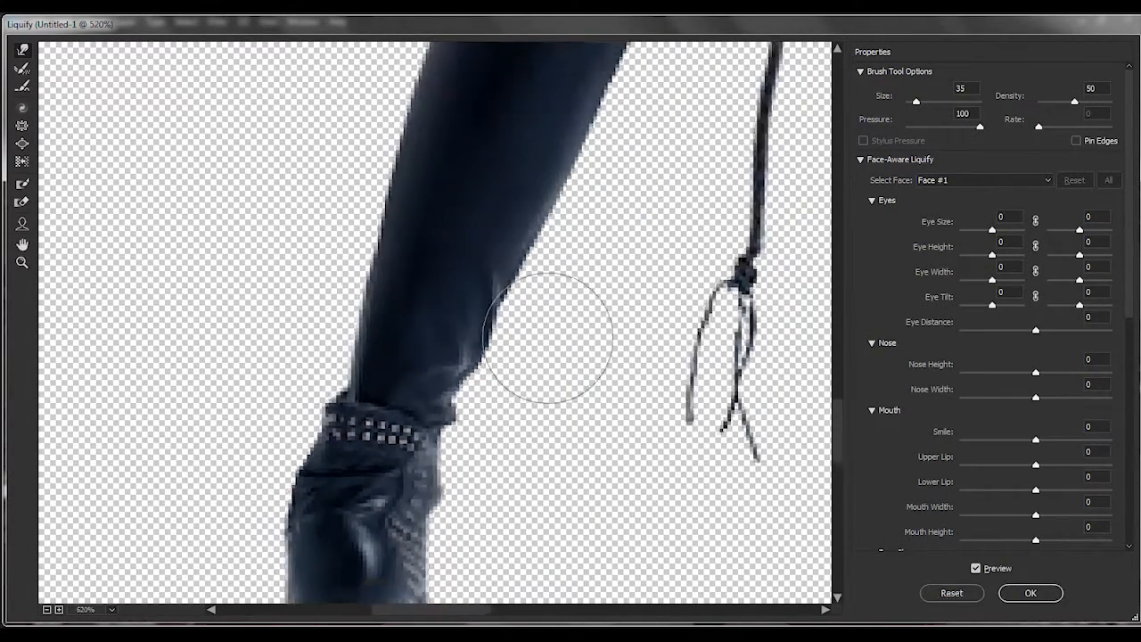
scroll(554, 370, "right", 10)
scroll(495, 319, "down", 8)
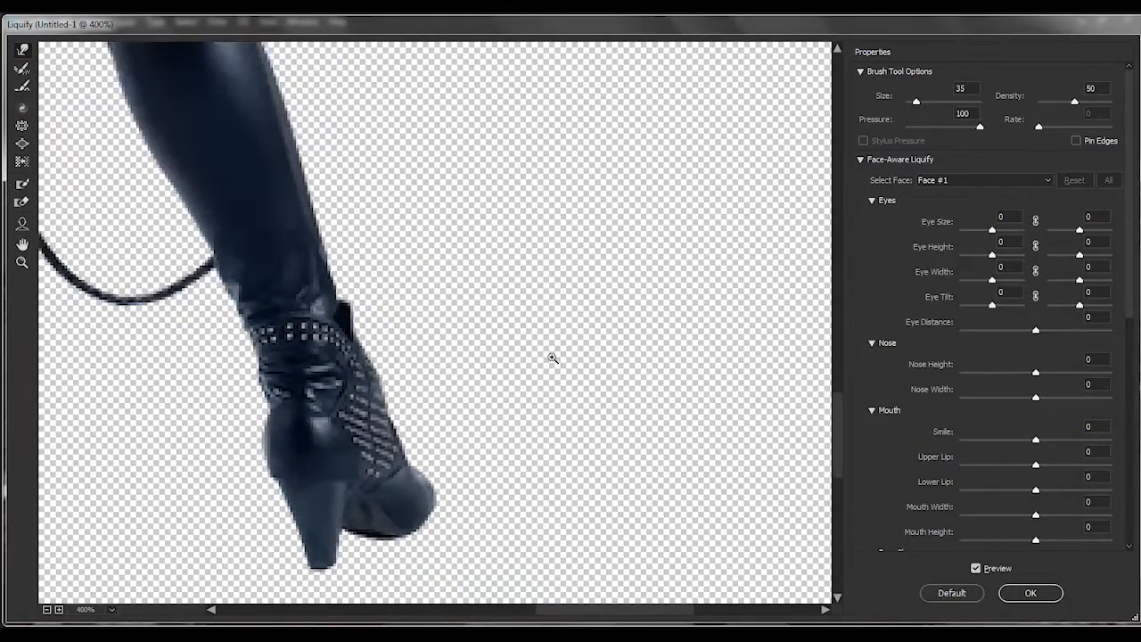
key("Return")
key("ctrl+0")
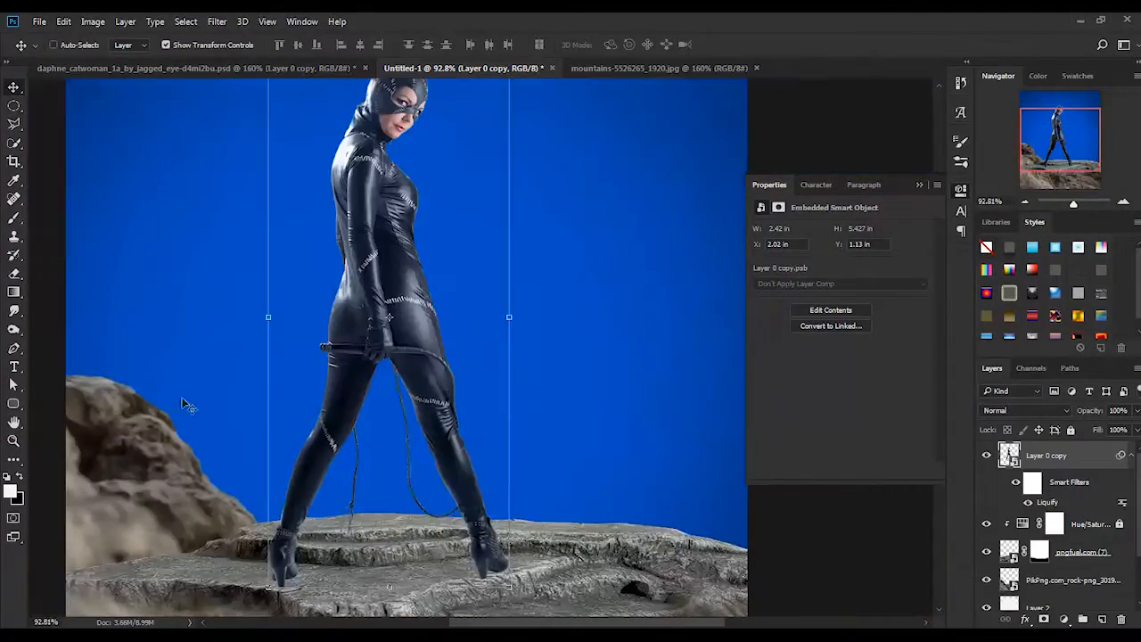
- Find the moon_PNG20 image in the image folders and place it in the composition
key("z")
mouse_move(182, 633)
left_click(116, 564)
left_click(262, 440)
double_click(332, 320)
double_click(490, 252)
double_click(339, 403)
scroll(506, 261, "down", 5)
left_click_drag(505, 263, 471, 117)
key("Return")
- Move the moon layer below the figure and clip the Hue/Saturation adjustment back to the slab layer
left_click_drag(1059, 456, 996, 524)
left_click(13, 87)
left_click(1078, 537, "alt")
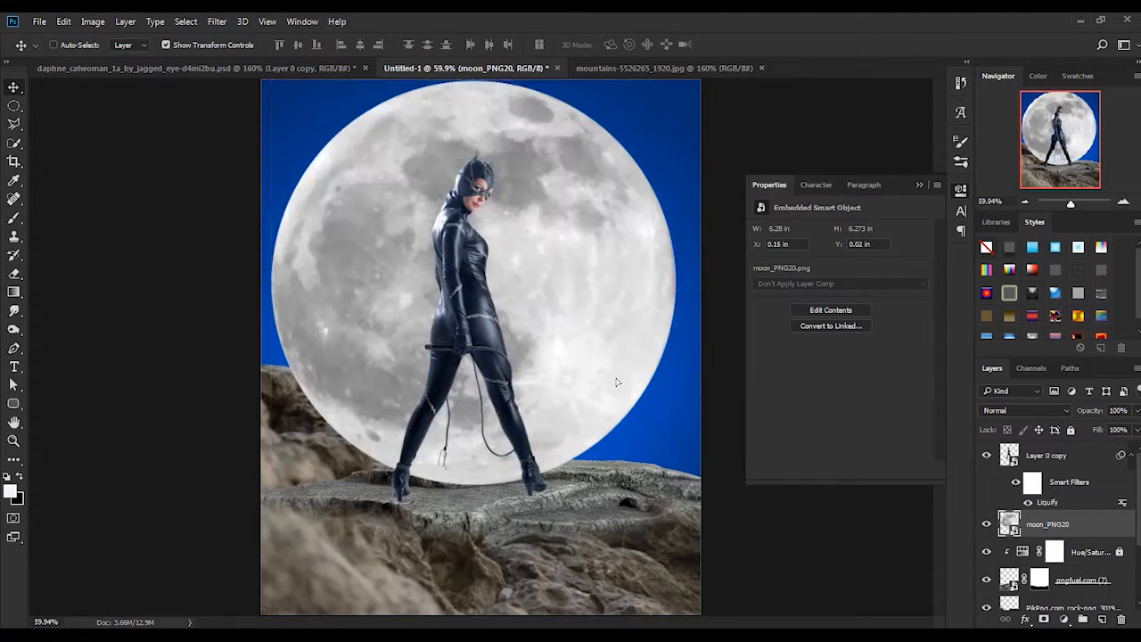
- Move the moon layer below both rock layers in the layer stack
left_click_drag(614, 408, 613, 377)
scroll(1070, 479, "down", 2)
scroll(1070, 481, "up", 1)
mouse_move(1070, 497)
left_mouse_down()
mouse_move(1076, 571)
mouse_move(1067, 518)
left_mouse_up()
scroll(1077, 555, "down", 1)
- Scale the moon down to about 3.85 in wide and position it behind the figure's upper body, towards the upper left
left_click(676, 453)
key("Escape")
key("ctrl+t")
left_click_drag(693, 471, 613, 391)
left_click_drag(576, 347, 542, 352)
left_click(489, 44)
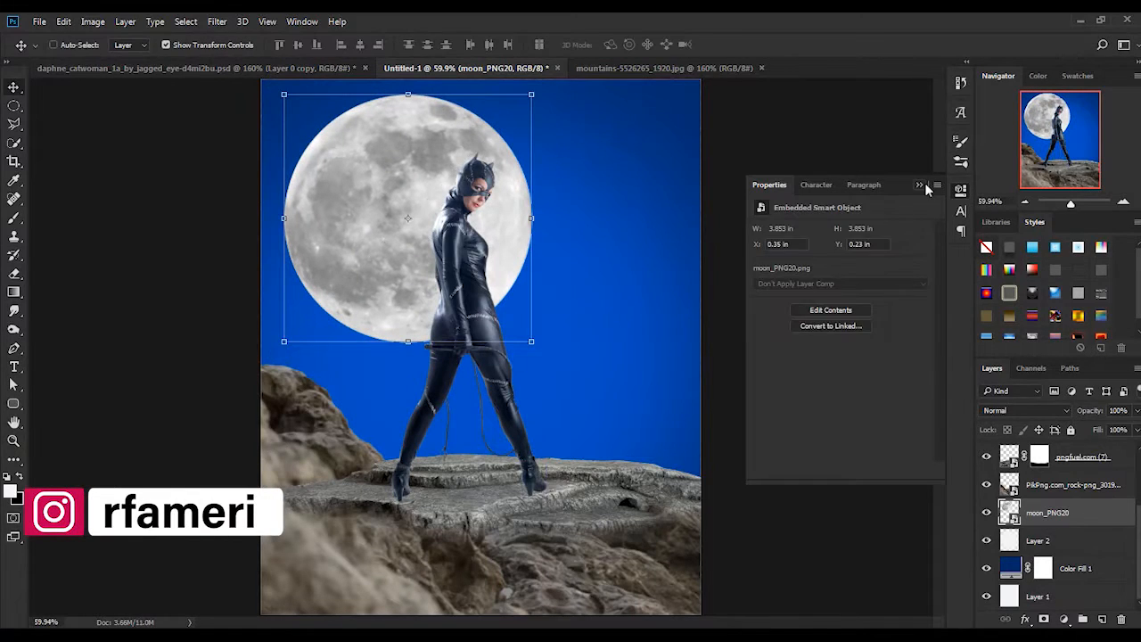
- Change the background color fill to a very dark navy blue
double_click(1010, 568)
left_click_drag(932, 466, 928, 490)
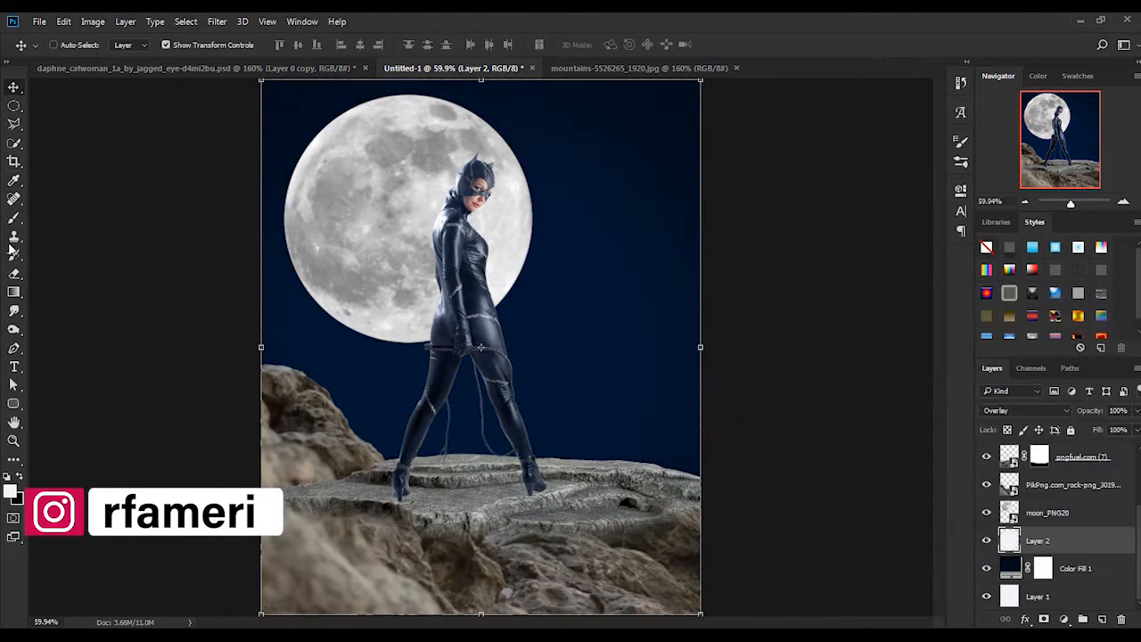
- Add a near-white solid color fill layer directly above the moon and set its blend mode to Linear Dodge (Add)
key("b")
left_click(1064, 619)
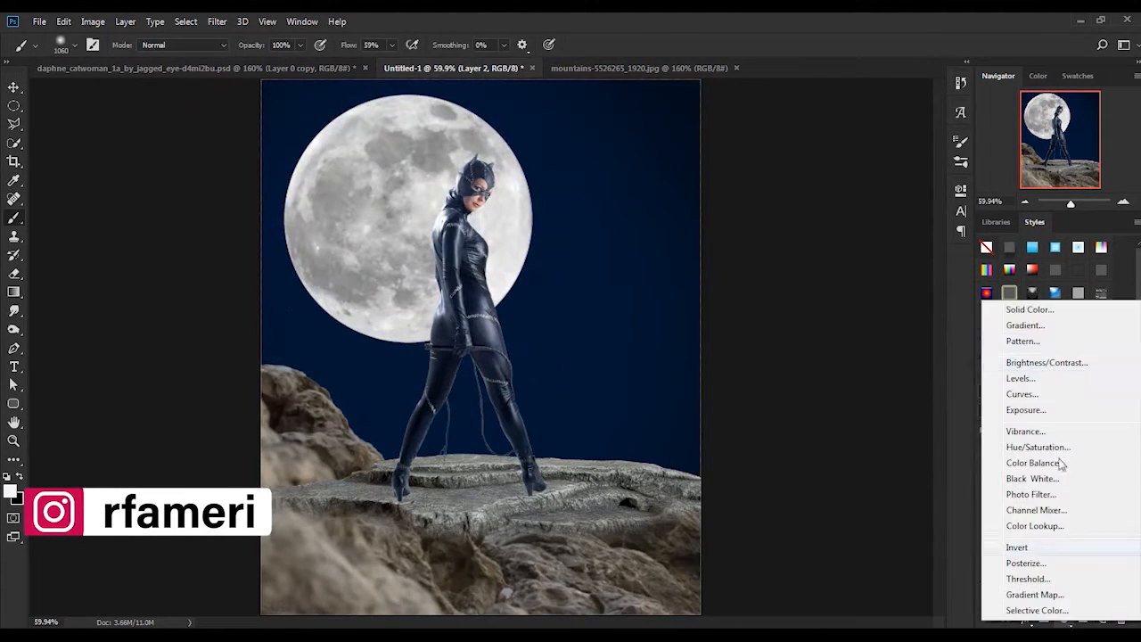
left_click(1002, 311)
key("Return")
key("ctrl+]")
left_click(1012, 411)
left_click(1005, 231)
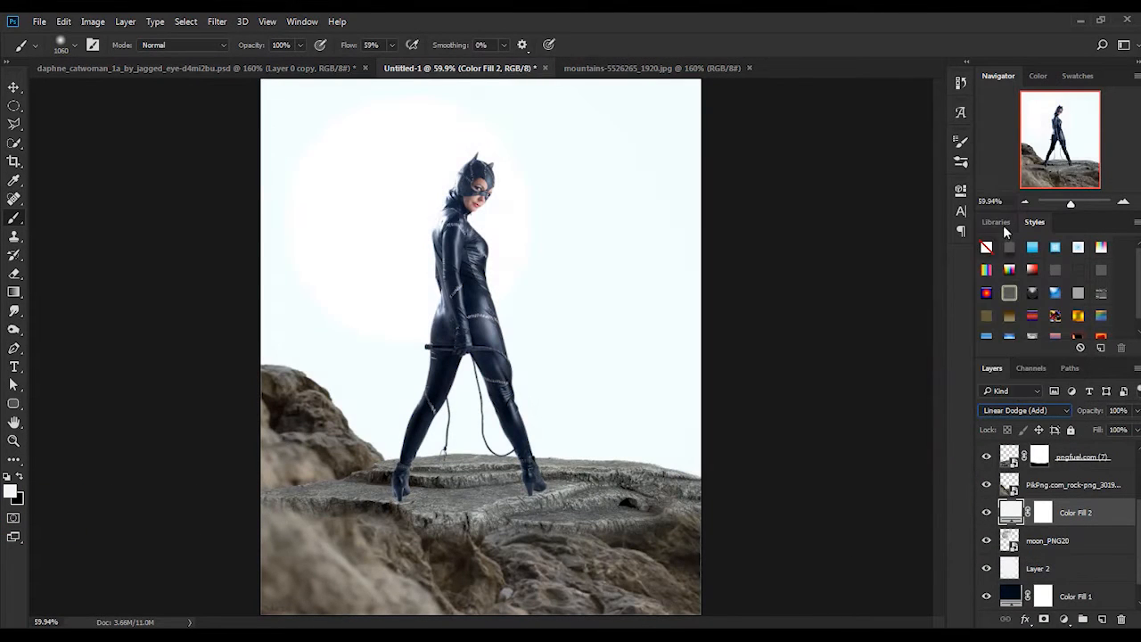
- Invert the near-white fill's layer mask and try painting a soft white glow over the moon
key("ctrl+i")
key("x")
left_click(417, 220)
left_click(419, 212)
key("ctrl+z")
left_click(418, 212)
key("ctrl+z")
- Set the brush flow to 7% and paint a subtle glow around the moon on the fill's mask
left_click_drag(348, 46, 316, 46)
left_click(413, 211)
key("bracketleft")
key("bracketleft")
key("bracketleft")
key("bracketleft")
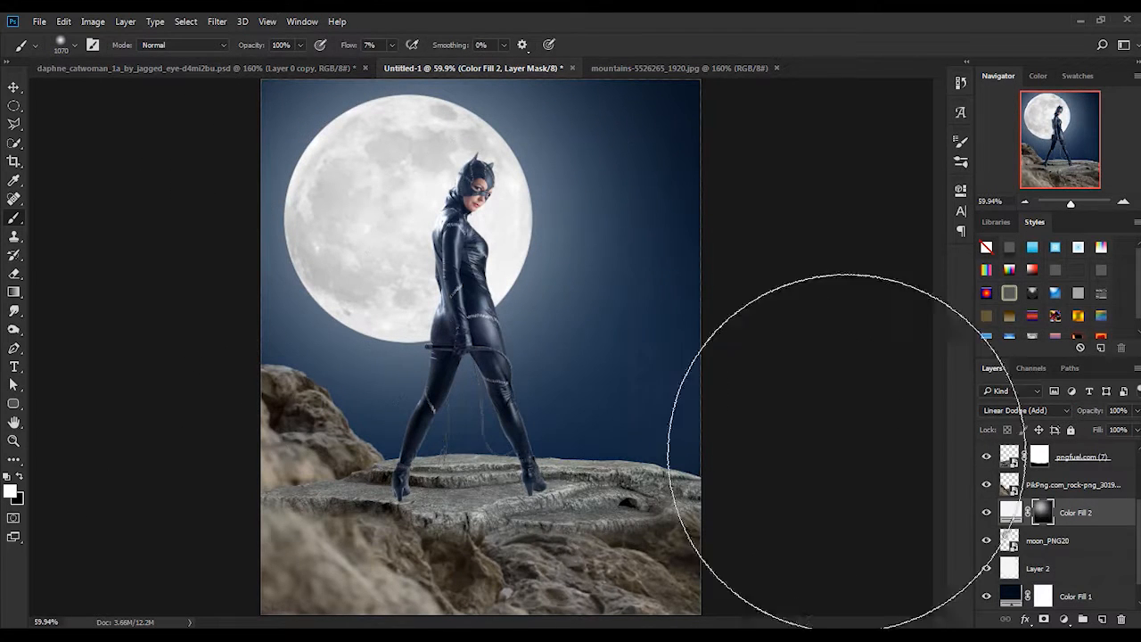
- Group the two rock layers and their Hue/Saturation adjustment and name the group "rock"
scroll(1095, 552, "up", 2)
left_click(1079, 582)
left_click(1089, 524, "shift")
left_click(1083, 619)
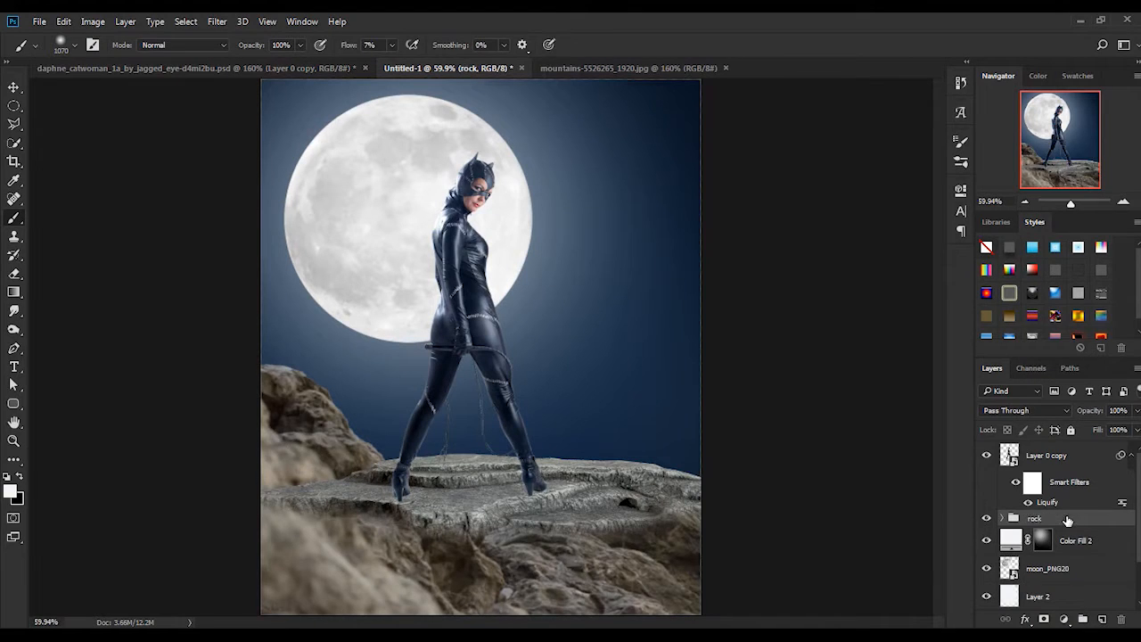
left_click(1068, 521)
type("rock")
key("Return")
- Add a Color Balance adjustment clipped to the rock group with midtones at cyan-red -10, magenta-green +9 and yellow-blue +46
left_click(1063, 618)
left_click(1035, 460)
left_click(837, 470)
left_click_drag(822, 312, 834, 288)
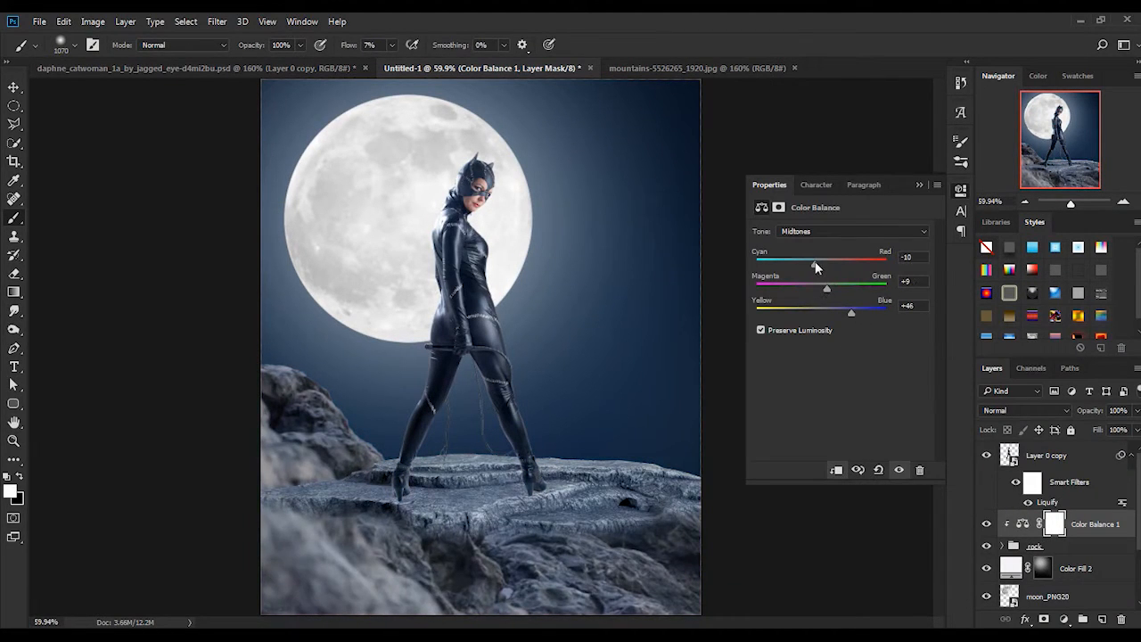
- Add an Exposure adjustment clipped to the rock group and set its exposure to -3.30
left_click(1063, 618)
left_click(1026, 402)
left_click(836, 469)
left_click_drag(840, 266, 800, 265)
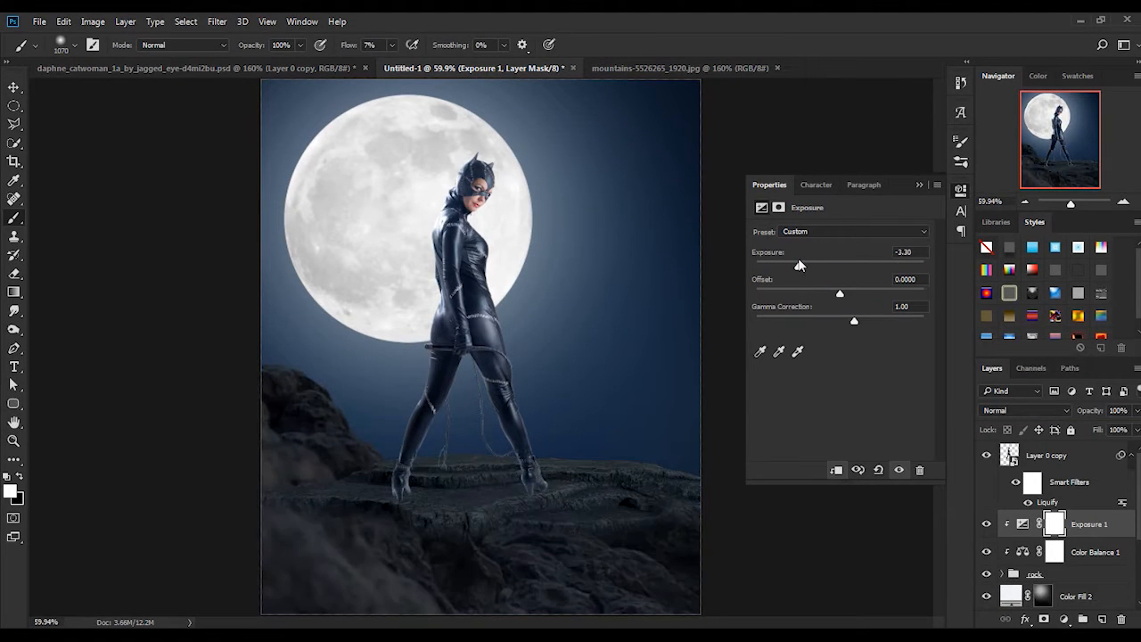
- Adjust the Exposure layer's Blend If ranges in its blending options and compare the rocks with the layer hidden and shown
double_click(1103, 540)
mouse_move(775, 424)
left_mouse_down()
mouse_move(868, 419)
mouse_move(773, 423)
left_mouse_up()
mouse_move(775, 394)
left_mouse_down()
mouse_move(888, 391)
mouse_move(773, 395)
left_mouse_up()
mouse_move(954, 394)
left_mouse_down()
mouse_move(843, 398)
mouse_move(956, 395)
left_mouse_up()
mouse_move(954, 425)
left_mouse_down()
mouse_move(820, 428)
mouse_move(943, 425)
left_mouse_up()
key("Return")
left_click(986, 524)
left_click(986, 524)
- Inspect the figure's feet up close and add a Gradient Map adjustment layer above the figure
left_click(1066, 460)
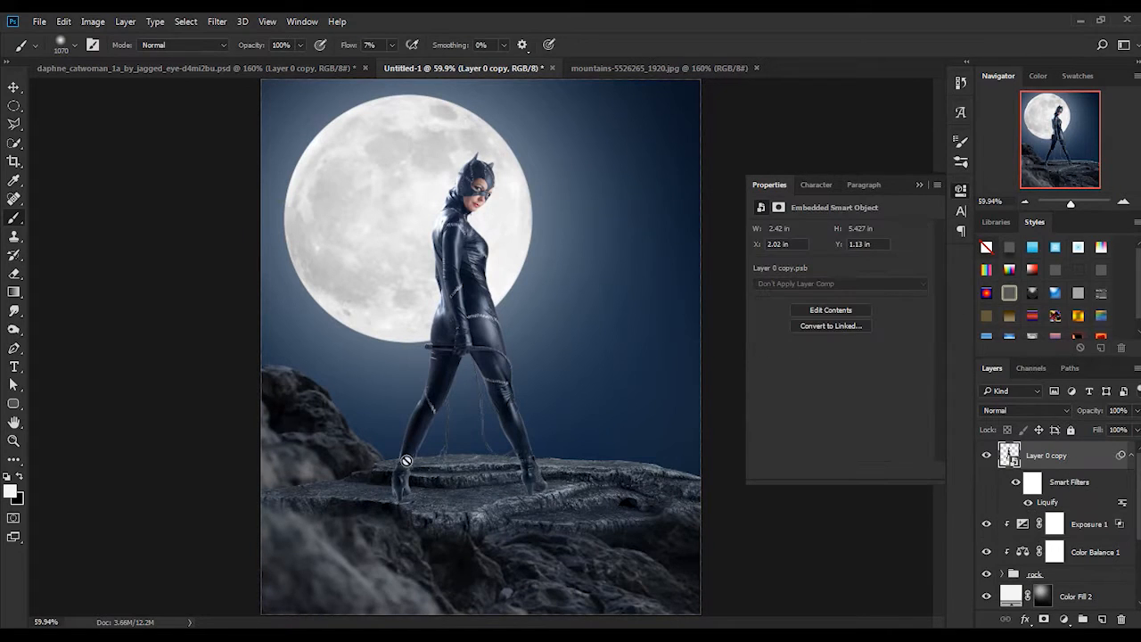
left_click(14, 442)
left_click_drag(453, 500, 630, 450)
key("ctrl+0")
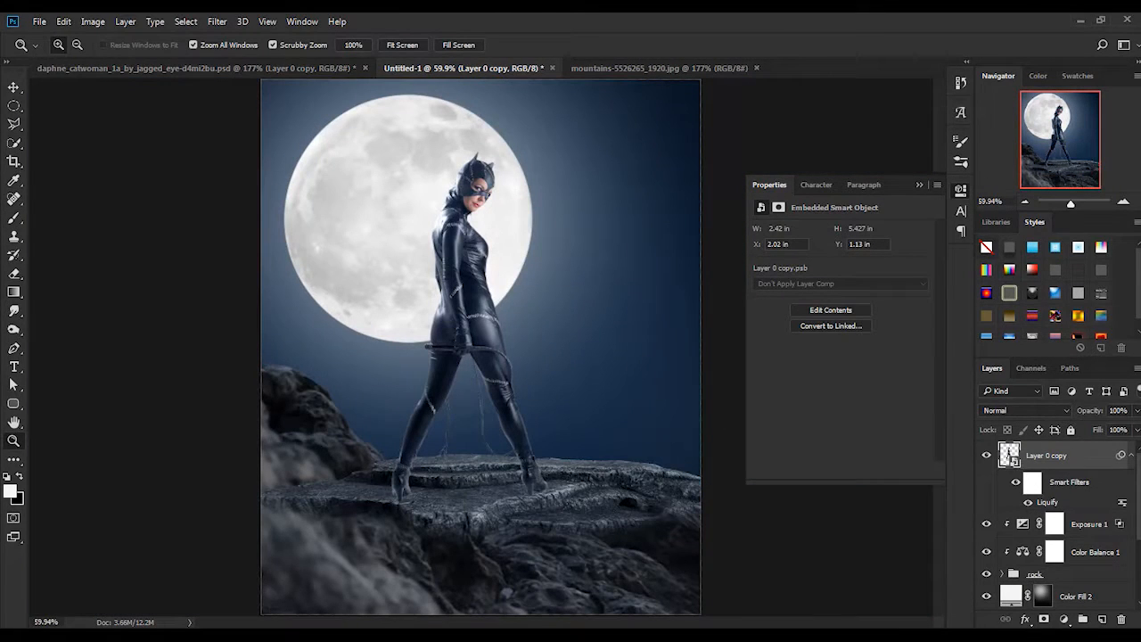
left_click(1063, 621)
left_click(1026, 595)
left_click(837, 236)
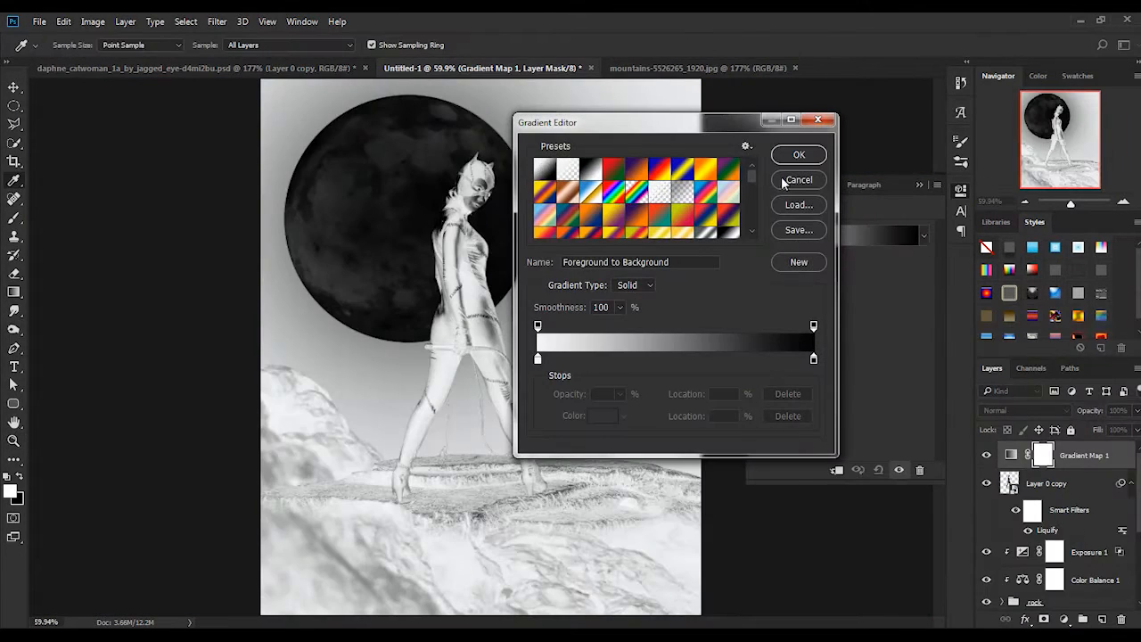
left_click_drag(642, 122, 680, 132)
left_click(628, 180)
left_click(835, 188)
- Clip the Gradient Map to the figure and set the gradient's first color stop to a slate blue sampled from the sky
left_click(1034, 469, "alt")
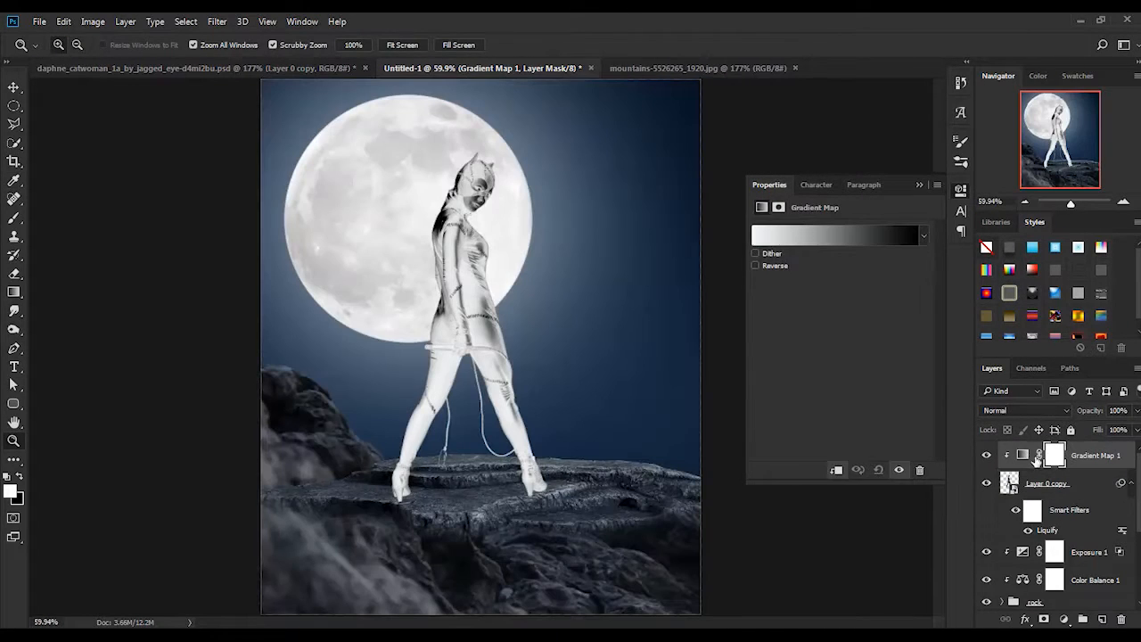
left_click(820, 236)
double_click(575, 370)
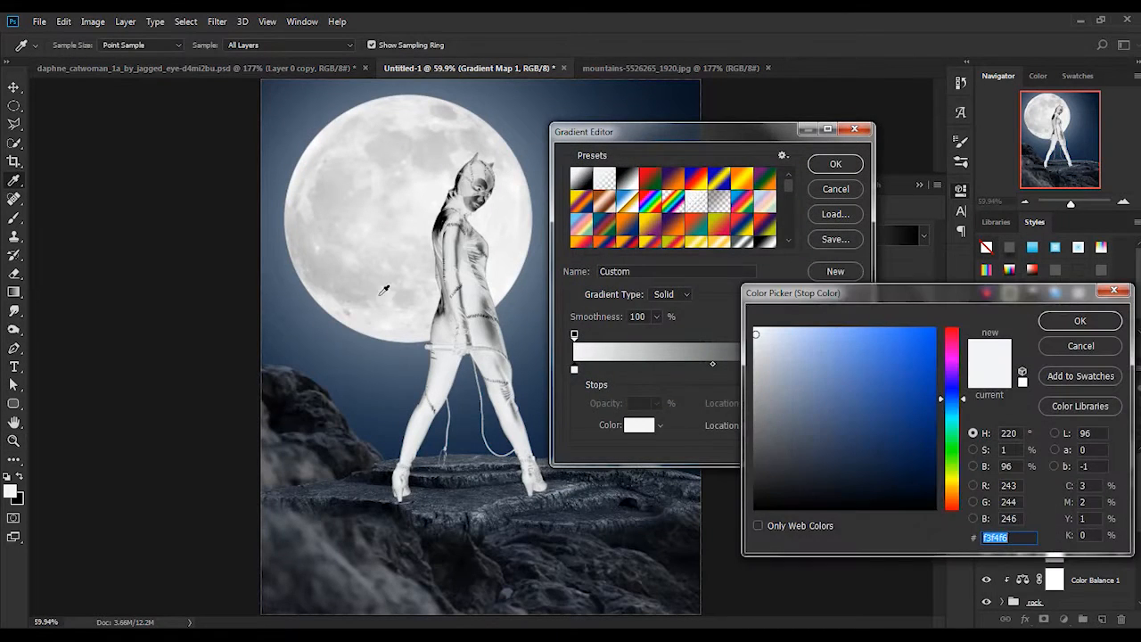
left_click(312, 134)
left_click(1074, 321)
- Set the gradient's end color stop to near-black navy #0b0c11 sampled from the image and accept the gradient
double_click(851, 369)
left_click(678, 554)
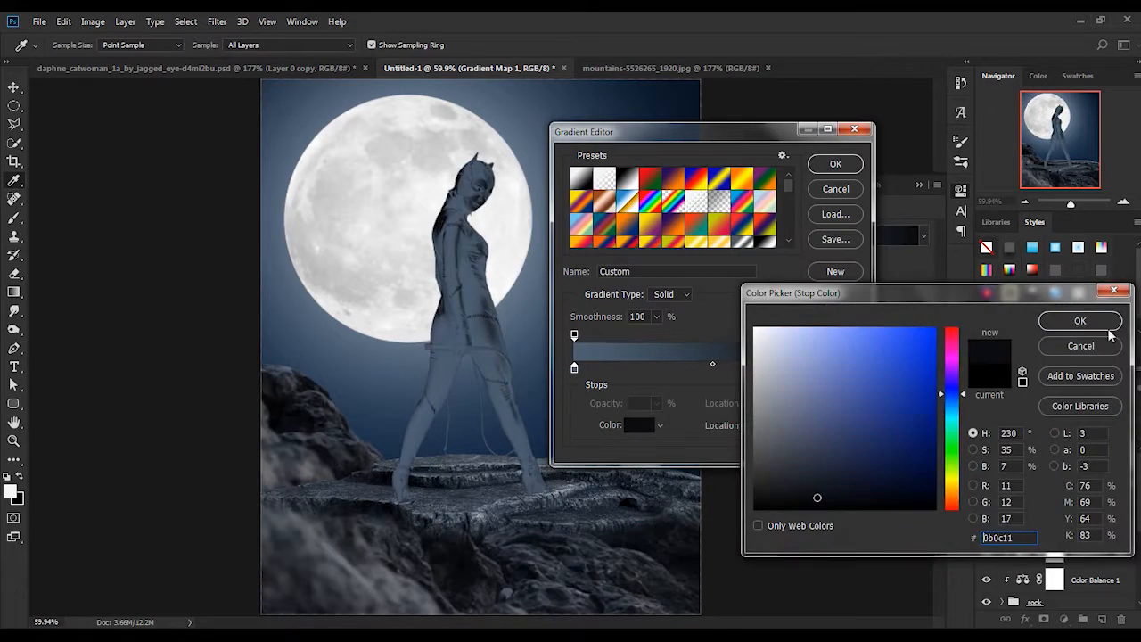
left_click(1102, 323)
left_click(835, 164)
- Try several blend modes on the Gradient Map layer, including Soft Light, to blend its blue tones into the suit
left_click(1034, 410)
left_click(1007, 167)
left_click(1032, 410)
left_click(1014, 293)
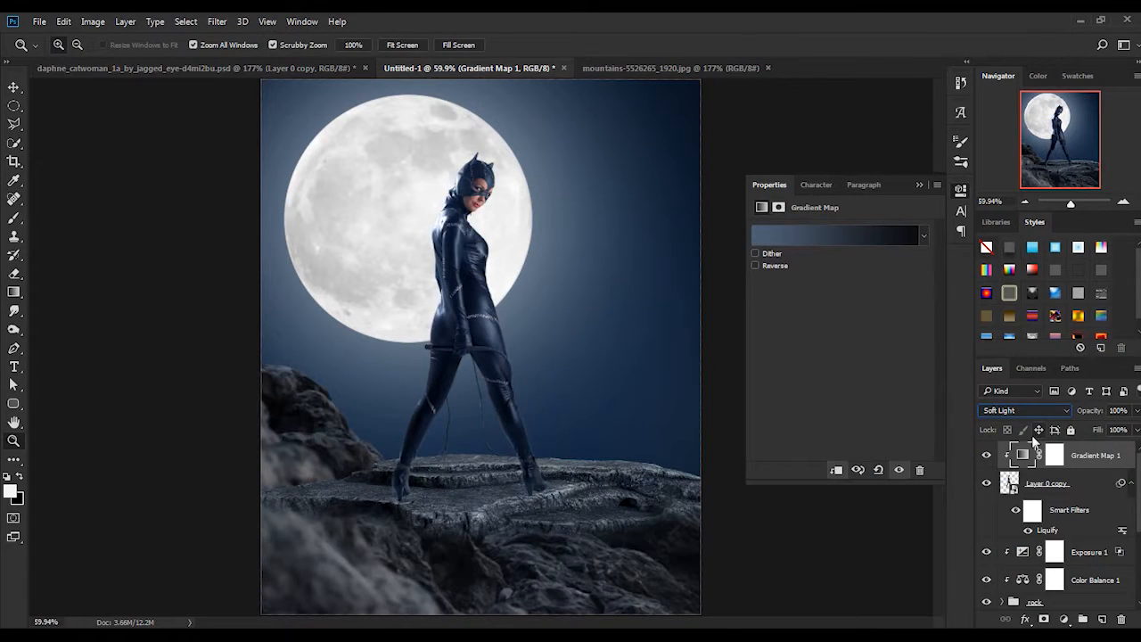
left_click(1003, 411)
left_click(1008, 230)
left_click(1022, 413)
left_click(1007, 136)
left_click(1020, 411)
left_click(1015, 290)
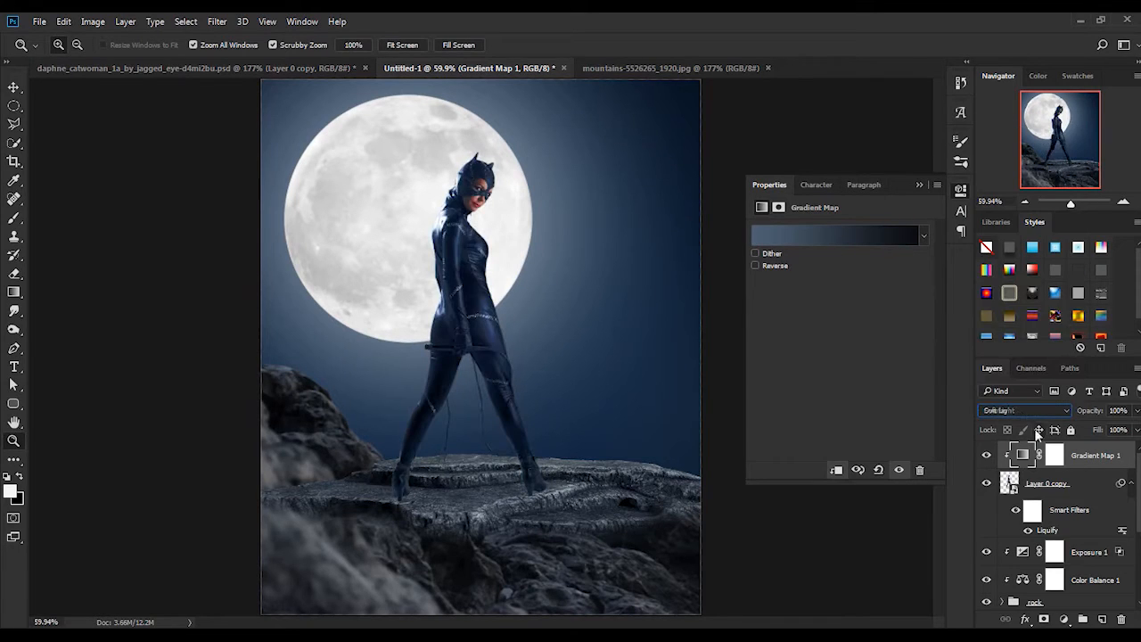
- Compare the figure with the Gradient Map hidden and shown, and try further blend modes for that layer
left_click(988, 454)
left_click(1063, 620)
key("Escape")
left_click(1015, 410)
left_click(1004, 387)
left_click(1020, 414)
left_click(1009, 272)
- Add an Exposure adjustment clipped to the figure and lower its exposure to -2.34
left_click(1064, 620)
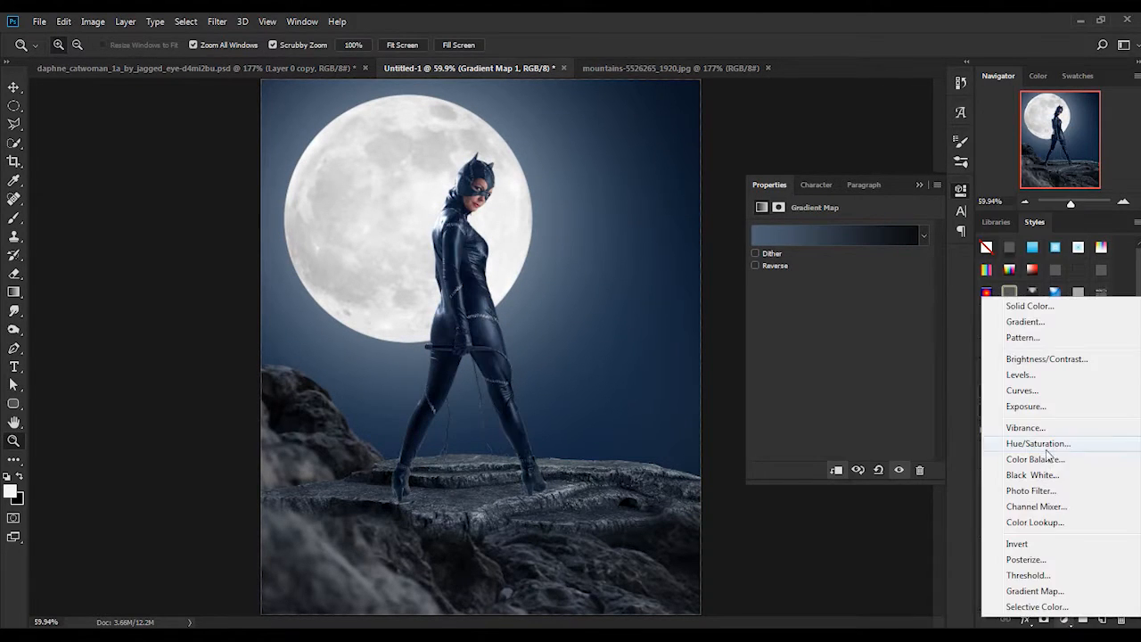
left_click(1027, 407)
left_click(838, 471)
left_click_drag(840, 268, 808, 272)
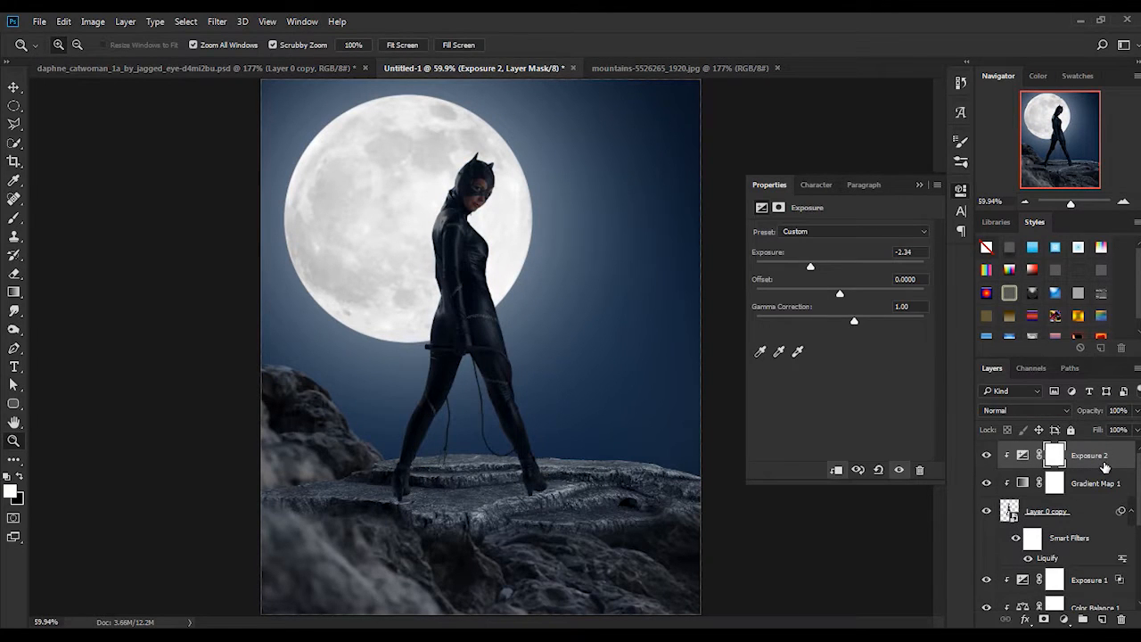
- Adjust the Blend If ranges of the figure's new Exposure layer in its blending options
double_click(1098, 473)
left_click_drag(951, 394, 937, 396)
left_click_drag(774, 425, 861, 430)
left_click(1099, 205)
left_click(607, 195)
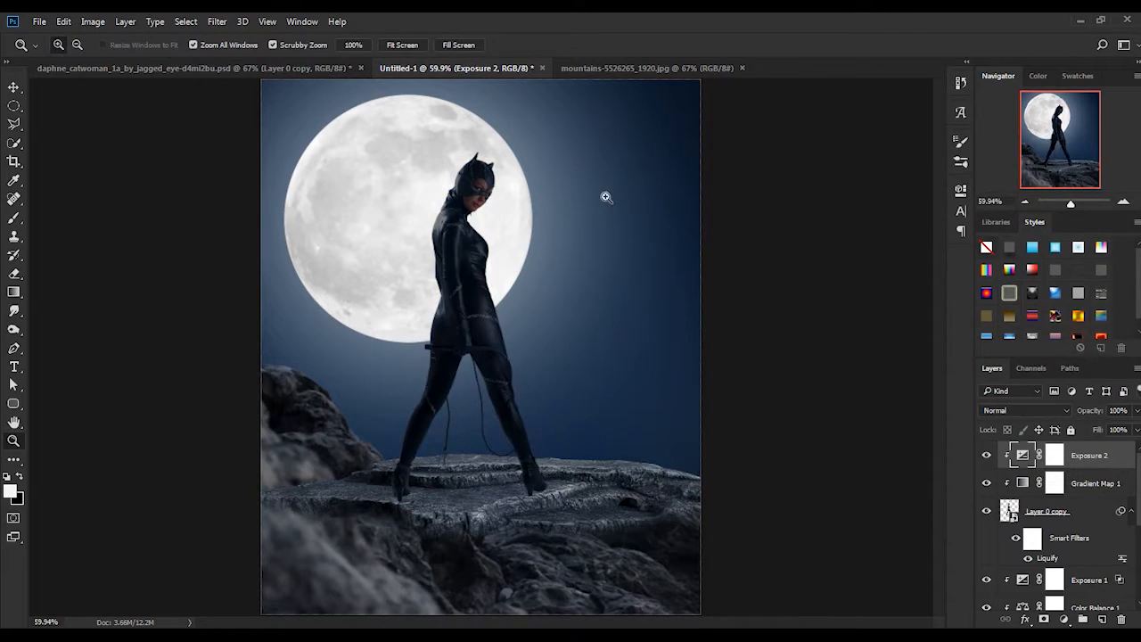
- Load the figure's outline as a selection and contract it slightly inside the edges
left_click(186, 22)
mouse_move(268, 204)
left_click(369, 245)
left_click(648, 224)
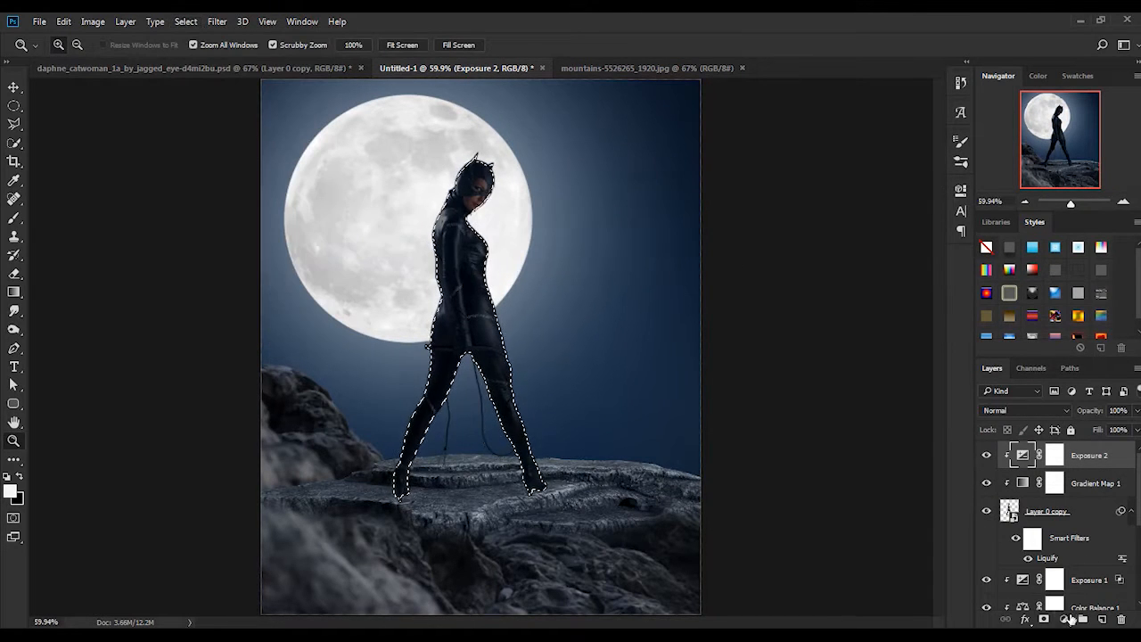
- Add a clipped Exposure adjustment masked to the figure's rim, brighten it, and feather its mask by about 3.2 px
left_click(961, 189)
left_click_drag(840, 266, 907, 266)
left_click_drag(468, 242, 571, 243)
left_click(779, 206)
left_click_drag(756, 323, 777, 322)
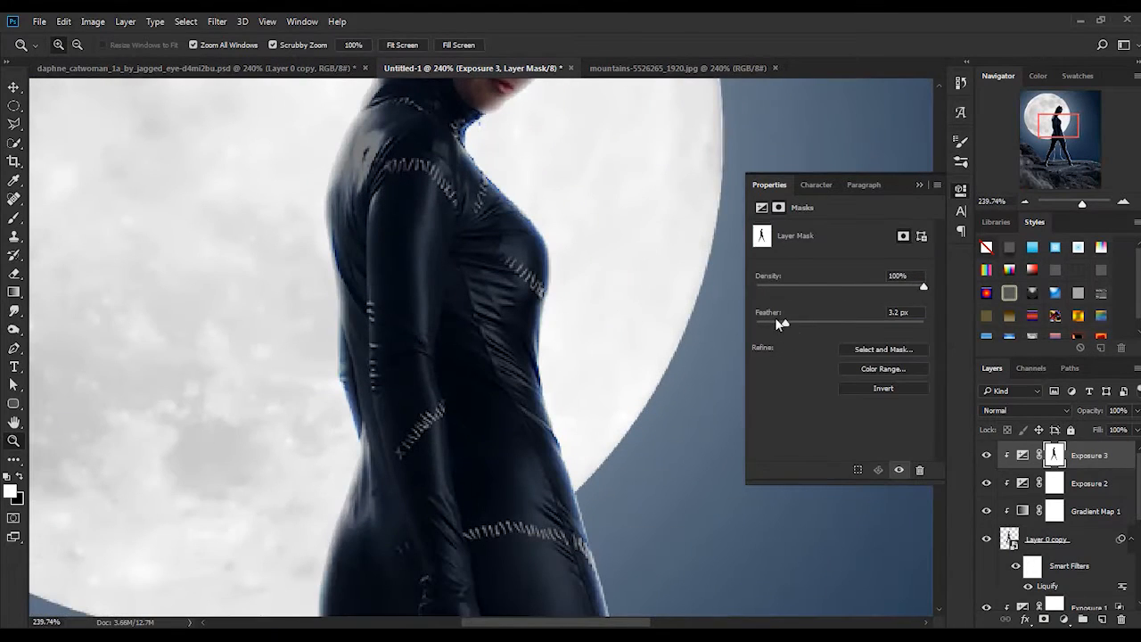
- Raise the rim-light Exposure layer's exposure to +2.85 and check the whole figure
left_click(1022, 456)
mouse_move(862, 267)
left_mouse_down()
mouse_move(891, 267)
mouse_move(877, 266)
left_mouse_up()
key("ctrl+0")
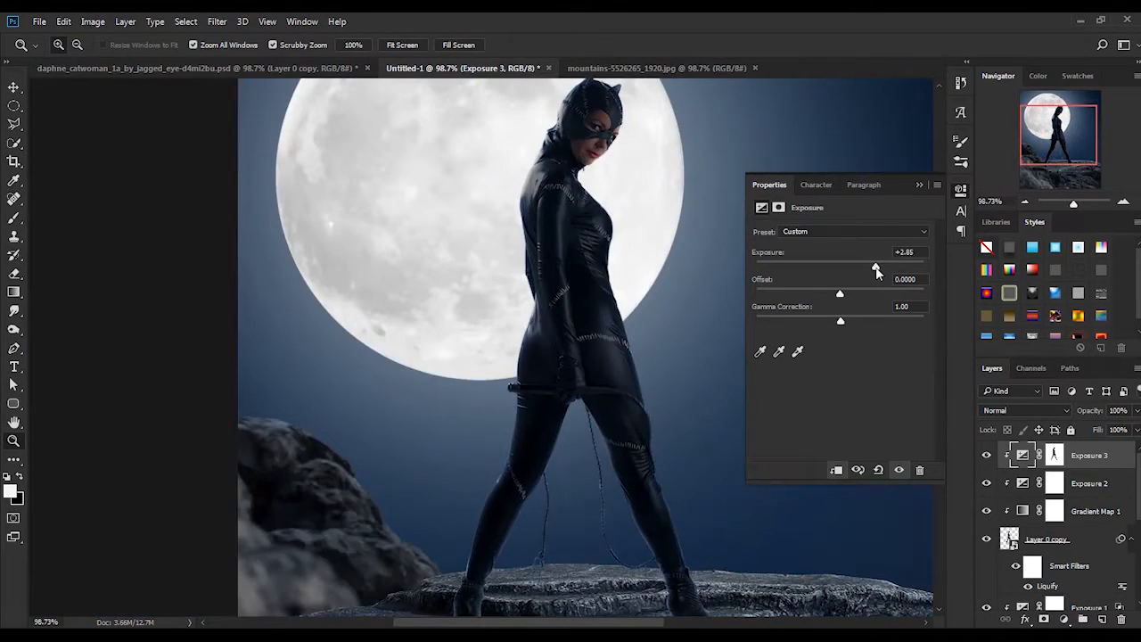
key("ctrl+0")
left_click(1054, 483)
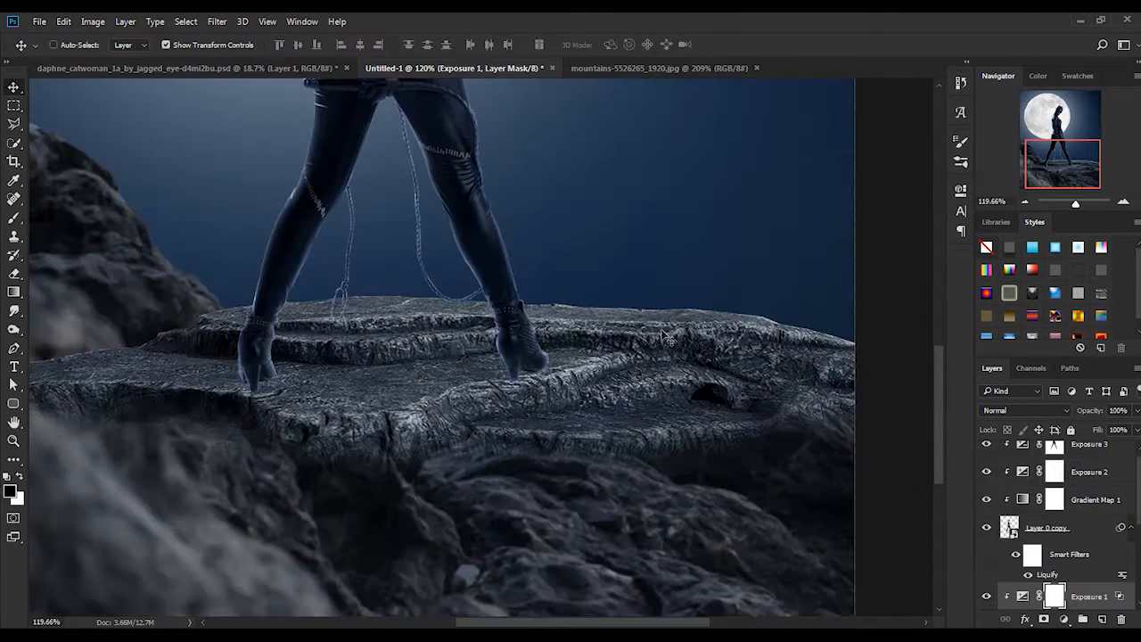
- Puppet Warp the figure layer to reposition the front foot on the rock and apply the warp
left_click(1059, 528)
left_click(63, 22)
left_click(90, 287)
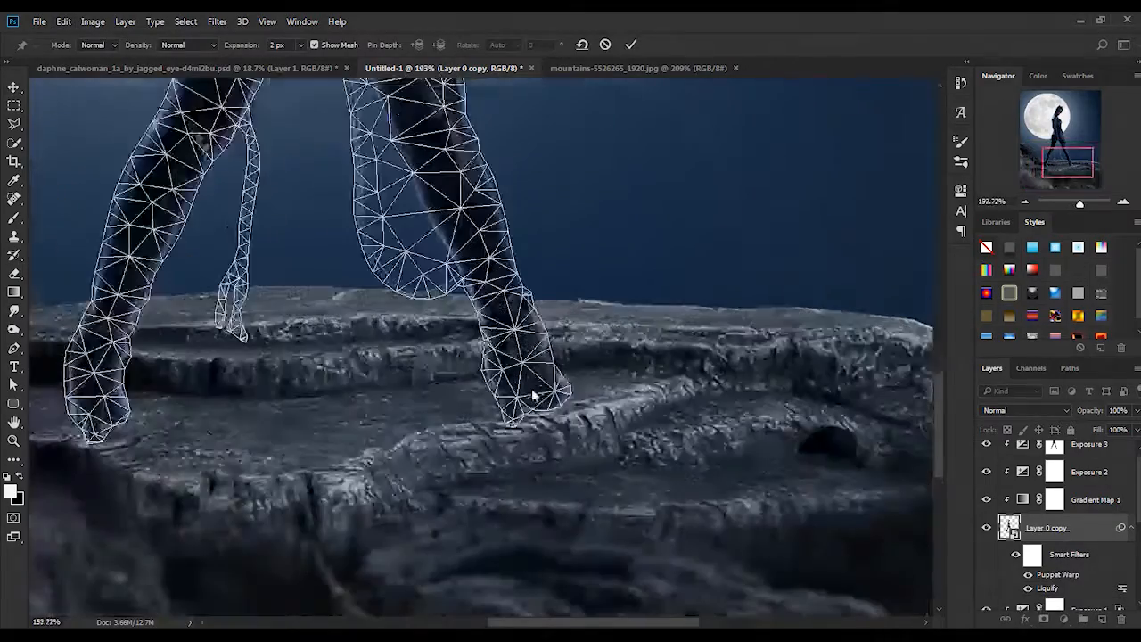
scroll(553, 389, "down", 8)
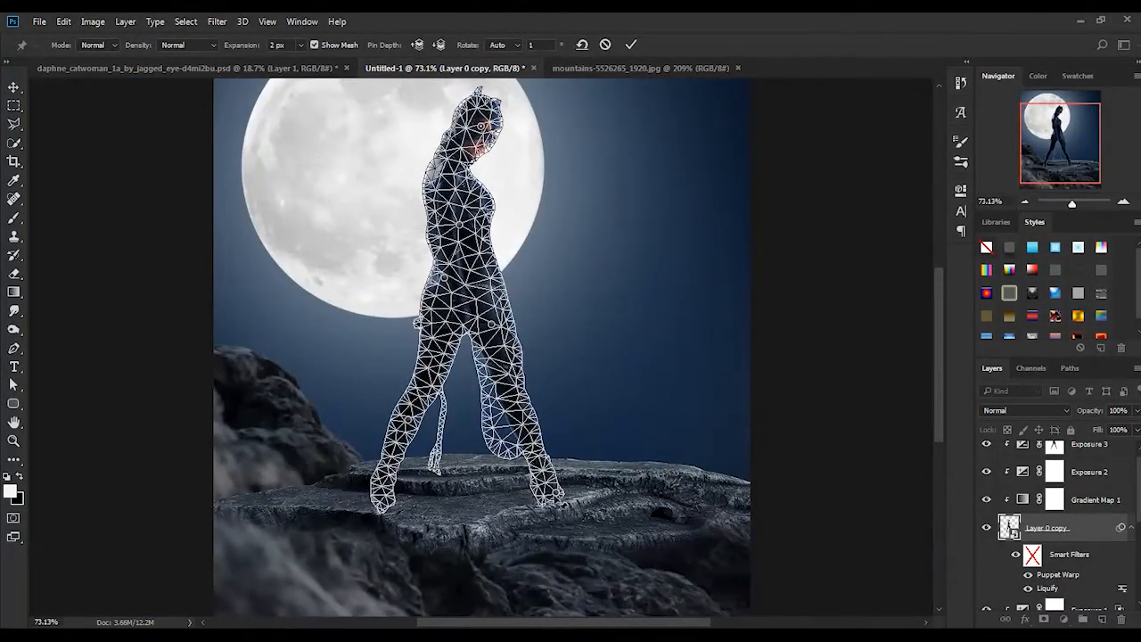
left_click_drag(558, 492, 549, 499)
key("Return")
- Add an Exposure adjustment directly below the figure, set its exposure to -9.06, and invert its mask to black
scroll(551, 501, "up", 12)
scroll(520, 453, "down", 12)
scroll(520, 455, "up", 1)
scroll(520, 456, "up", 8)
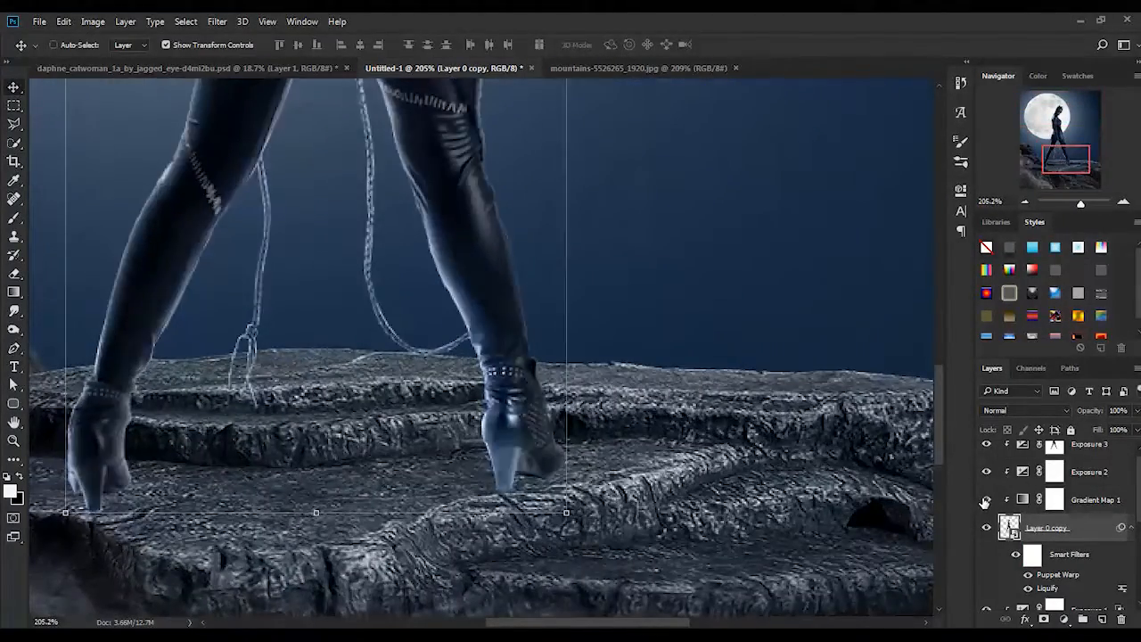
left_click(1086, 608)
left_click(1063, 619)
left_click(1026, 412)
left_click_drag(802, 264, 772, 265)
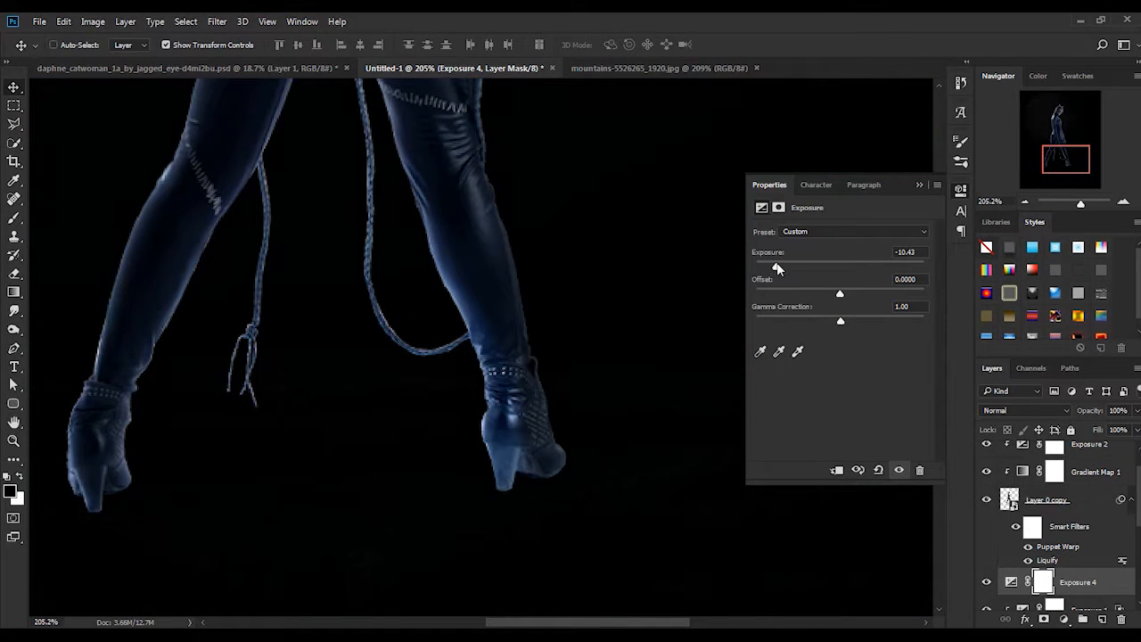
key("ctrl+i")
key("b")
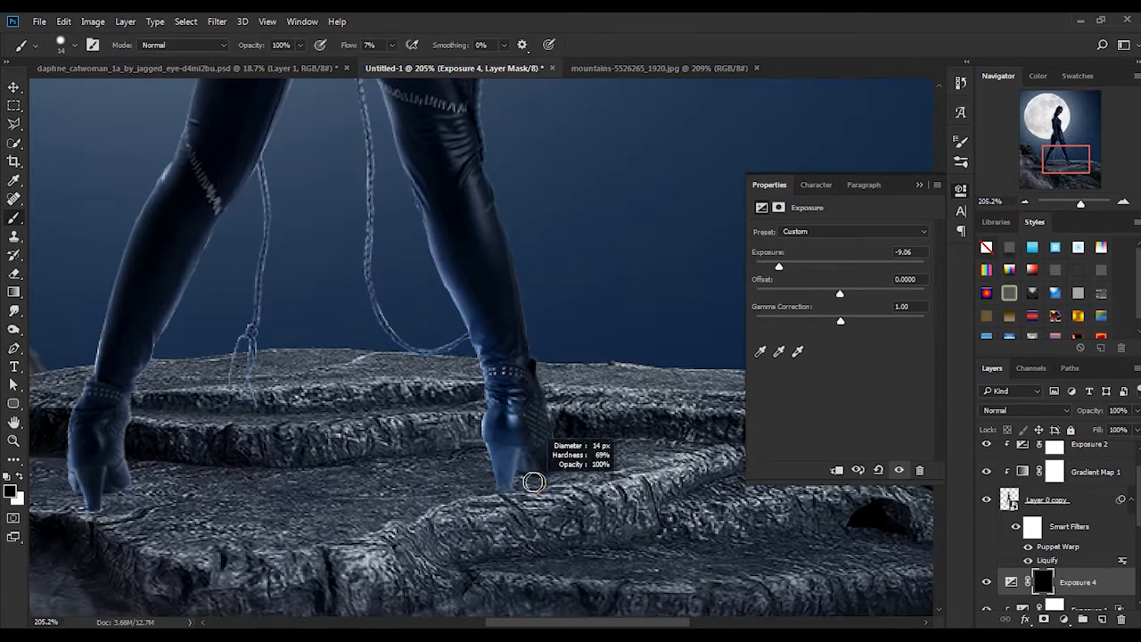
- Paint contact shadows under both shoes on the new Exposure layer's mask with a 7% flow brush
mouse_move(531, 479)
left_mouse_down()
mouse_move(550, 474)
mouse_move(504, 545)
mouse_move(489, 437)
left_mouse_up()
left_click_drag(510, 410, 507, 453)
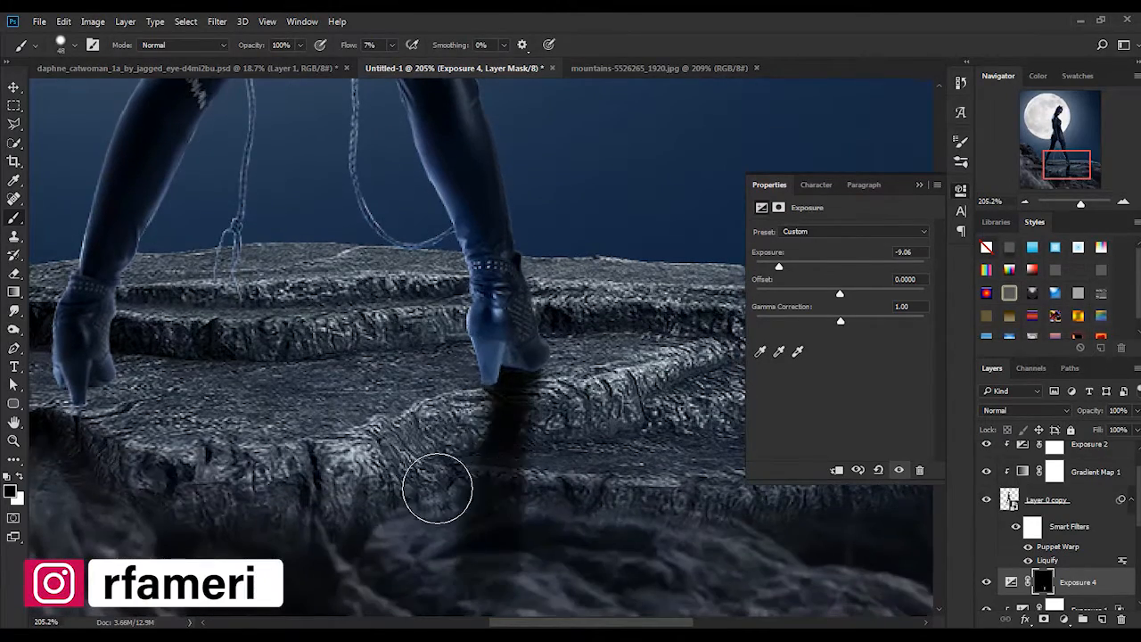
scroll(330, 356, "down", 2)
scroll(306, 330, "up", 4)
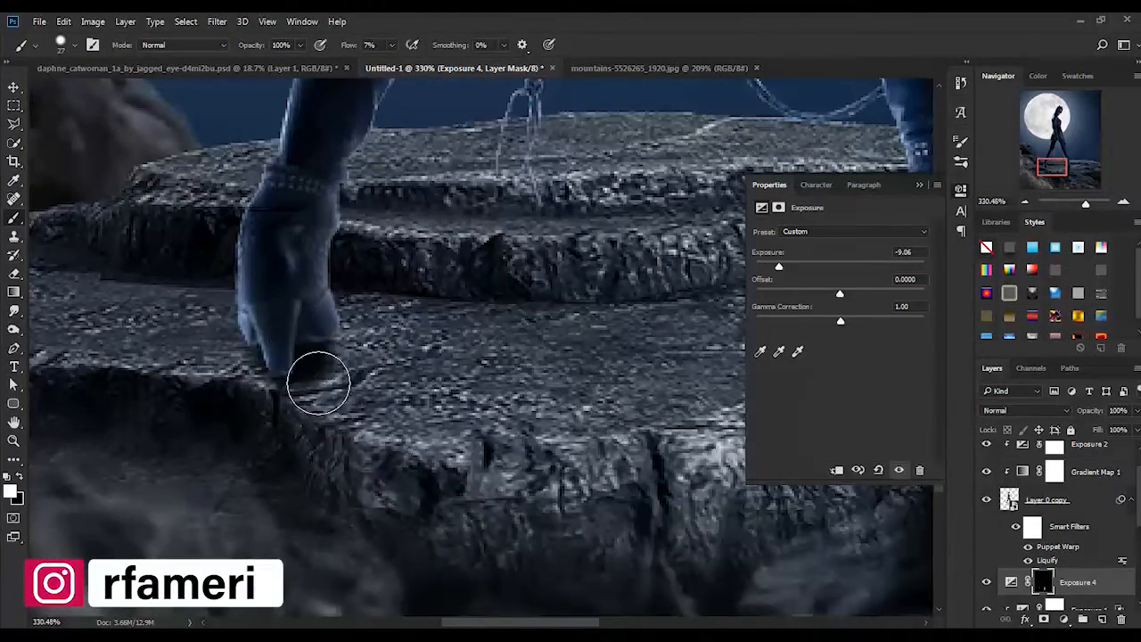
scroll(293, 349, "down", 3)
scroll(586, 580, "up", 1)
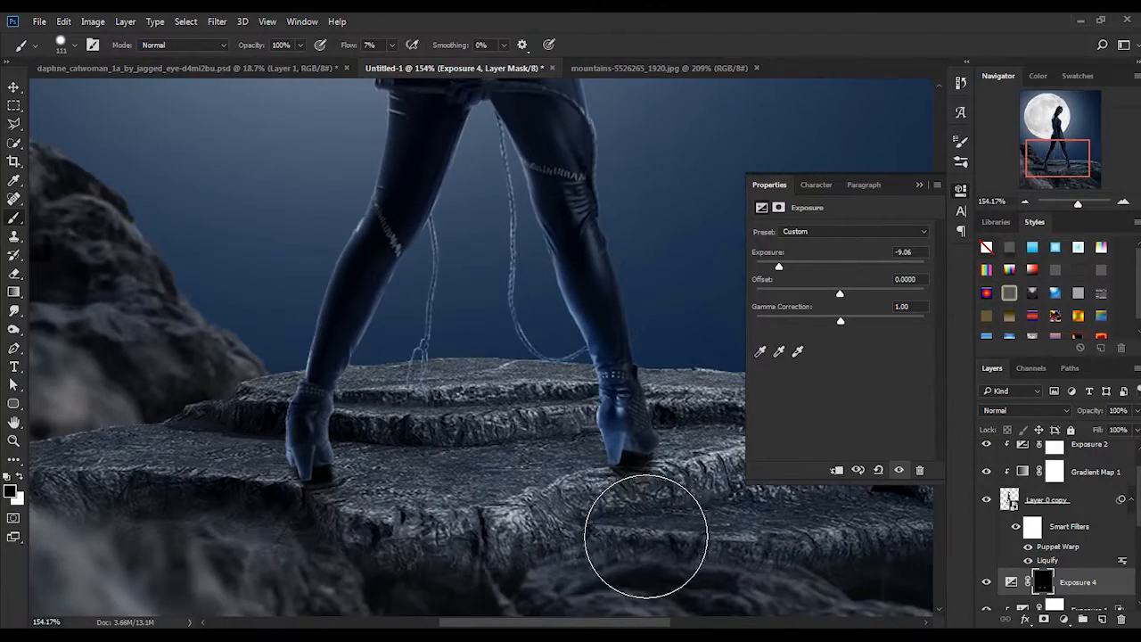
scroll(647, 536, "up", 2)
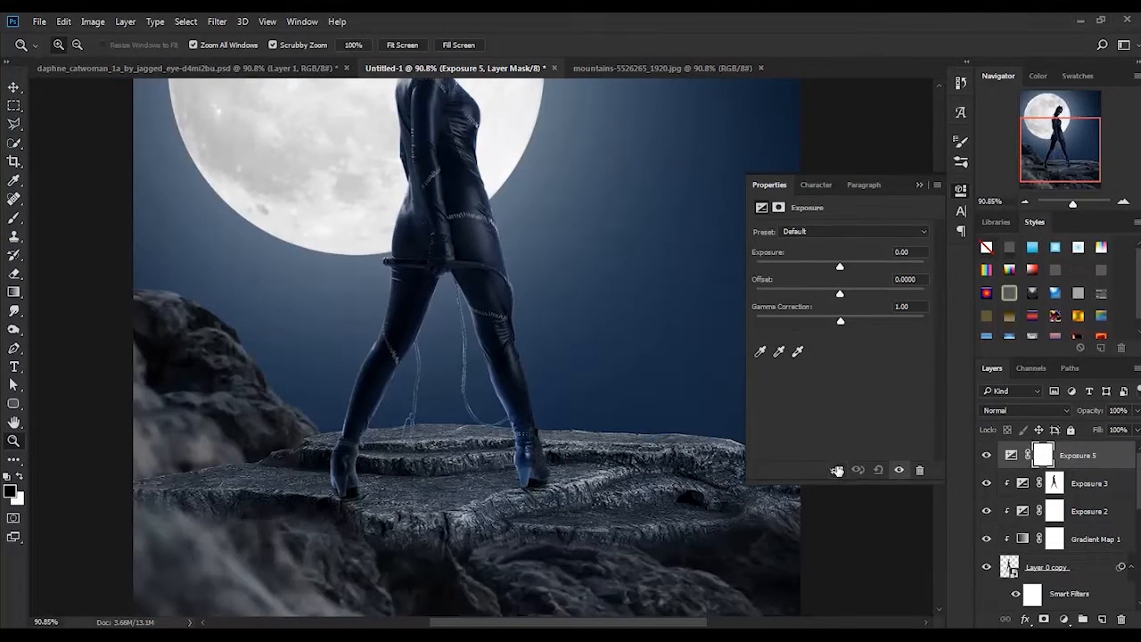
left_click(837, 470)
left_click_drag(840, 265, 785, 269)
left_click_drag(1123, 622, 1122, 621)
- Add a Curves adjustment clipped to the figure, pull its highlights down to black, and invert its mask
left_click(1064, 620)
left_click(1021, 390)
left_click_drag(921, 265, 876, 380)
left_click(837, 470)
left_click(919, 185)
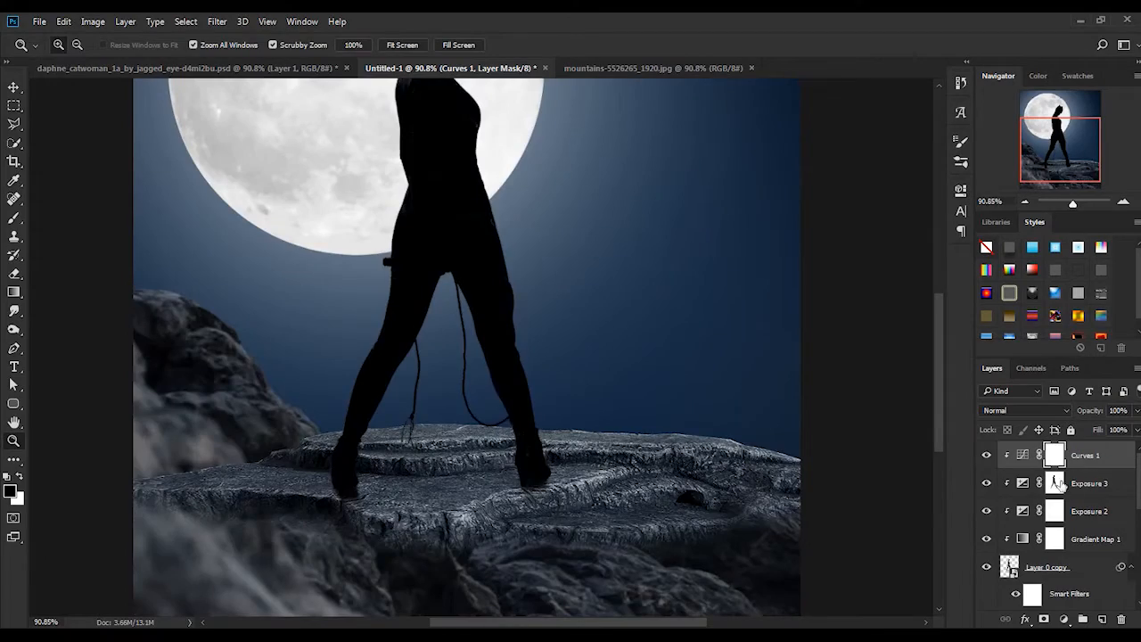
key("ctrl+i")
- Darken the right shoe by painting white on the Curves mask with a softened brush at 46% opacity
left_click_drag(535, 476, 616, 476)
left_click(14, 219)
scroll(534, 473, "up", 4)
key("x")
left_click_drag(246, 46, 214, 46)
right_click(528, 446)
left_click_drag(680, 384, 615, 384)
left_click(568, 244)
mouse_move(528, 464)
left_mouse_down()
mouse_move(531, 480)
mouse_move(492, 405)
mouse_move(564, 431)
left_mouse_up()
mouse_move(535, 326)
left_mouse_down()
mouse_move(576, 425)
mouse_move(547, 314)
left_mouse_up()
left_click_drag(576, 469, 566, 454)
left_click_drag(507, 272, 538, 333)
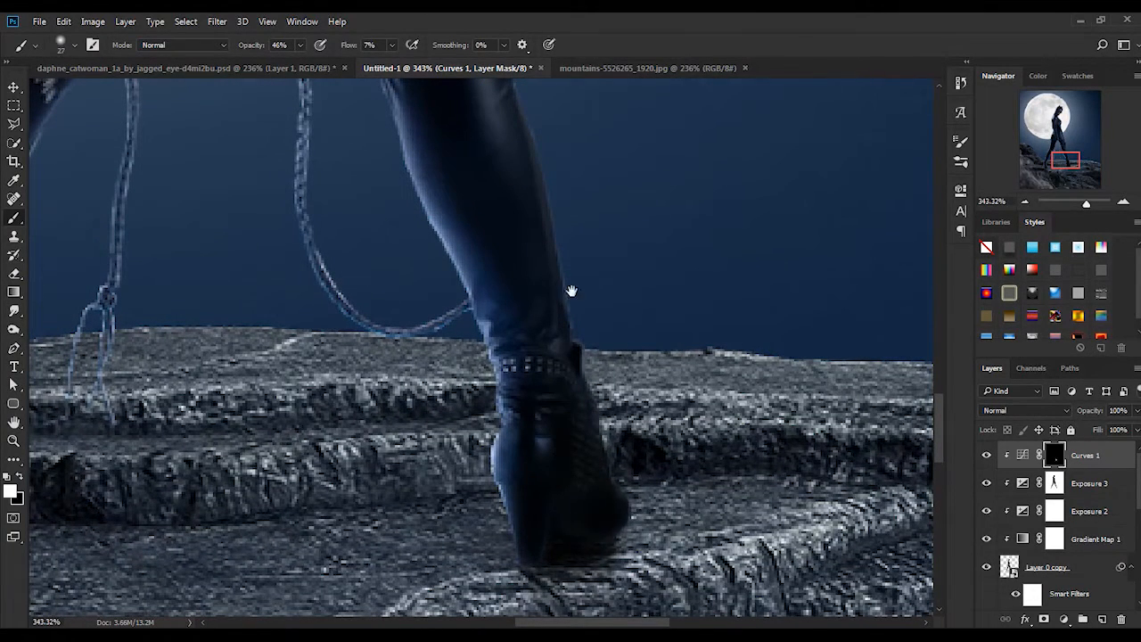
- Paint on the Curves mask to darken the right ankle, calf and knee
left_click_drag(543, 356, 565, 456)
left_click_drag(473, 335, 565, 457)
left_click_drag(509, 205, 535, 339)
left_click_drag(535, 340, 514, 349)
left_click_drag(579, 469, 464, 160)
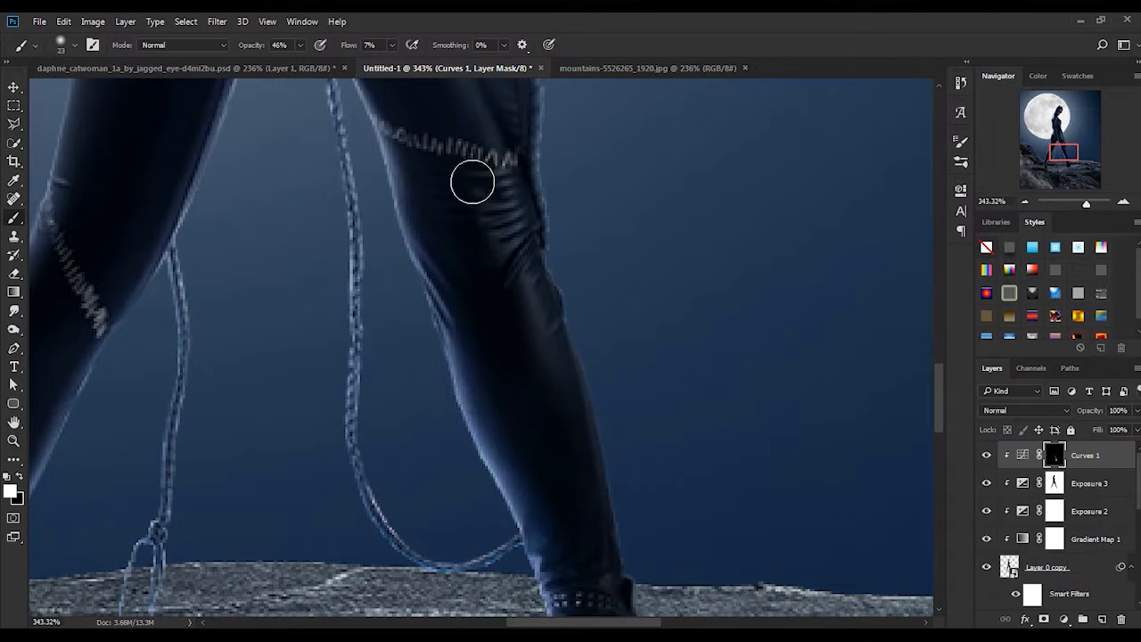
left_click_drag(486, 259, 538, 469)
scroll(473, 229, "down", 5)
- Enlarge the brush and darken the inner areas of both legs and thighs on the Curves mask
left_click_drag(473, 228, 526, 411)
key("bracketright")
key("bracketright")
key("bracketright")
key("bracketright")
key("bracketright")
key("bracketright")
key("bracketright")
left_click_drag(524, 319, 537, 432)
mouse_move(519, 294)
left_mouse_down()
mouse_move(515, 372)
mouse_move(492, 278)
left_mouse_up()
left_click_drag(455, 130, 464, 257)
left_click_drag(394, 584, 476, 194)
left_click_drag(310, 606, 396, 397)
- Paint on the Curves mask to darken the left shoe and lower leg
scroll(396, 397, "up", 6)
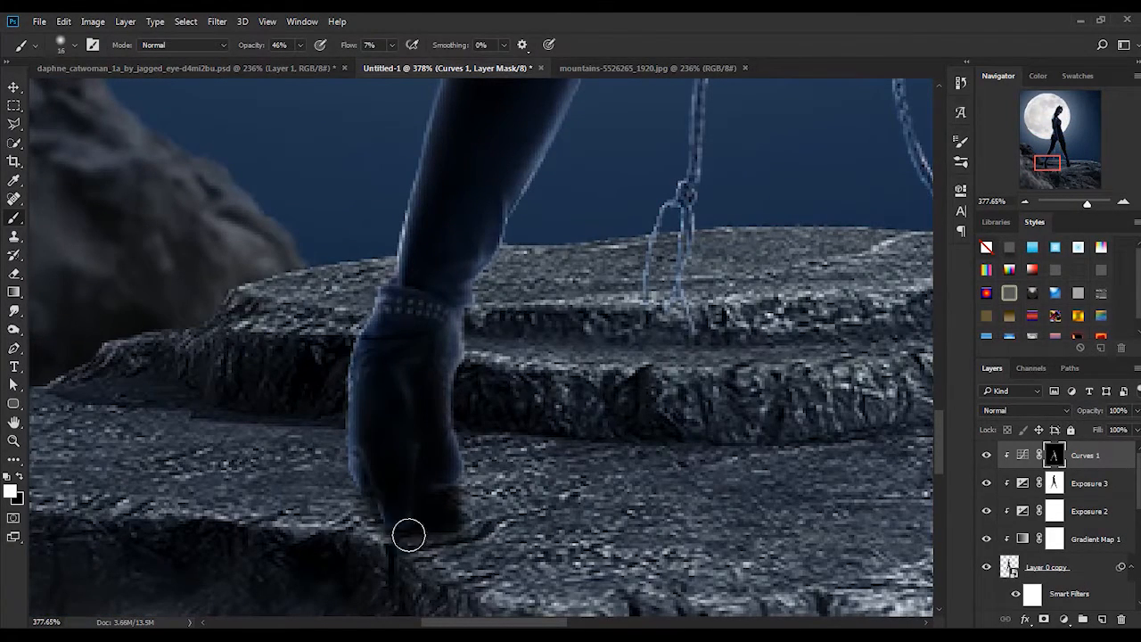
left_click_drag(464, 215, 411, 313)
key("bracketright")
key("bracketright")
key("bracketright")
key("bracketright")
key("bracketright")
left_click_drag(401, 446, 433, 339)
left_click_drag(435, 221, 425, 387)
- Darken the figure's head, shoulder and upper body on the Curves mask
scroll(428, 383, "down", 4)
left_click_drag(533, 122, 481, 428)
mouse_move(527, 116)
left_mouse_down()
mouse_move(486, 325)
mouse_move(482, 535)
left_mouse_up()
scroll(512, 268, "up", 4)
mouse_move(511, 249)
left_mouse_down()
mouse_move(555, 224)
mouse_move(464, 437)
left_mouse_up()
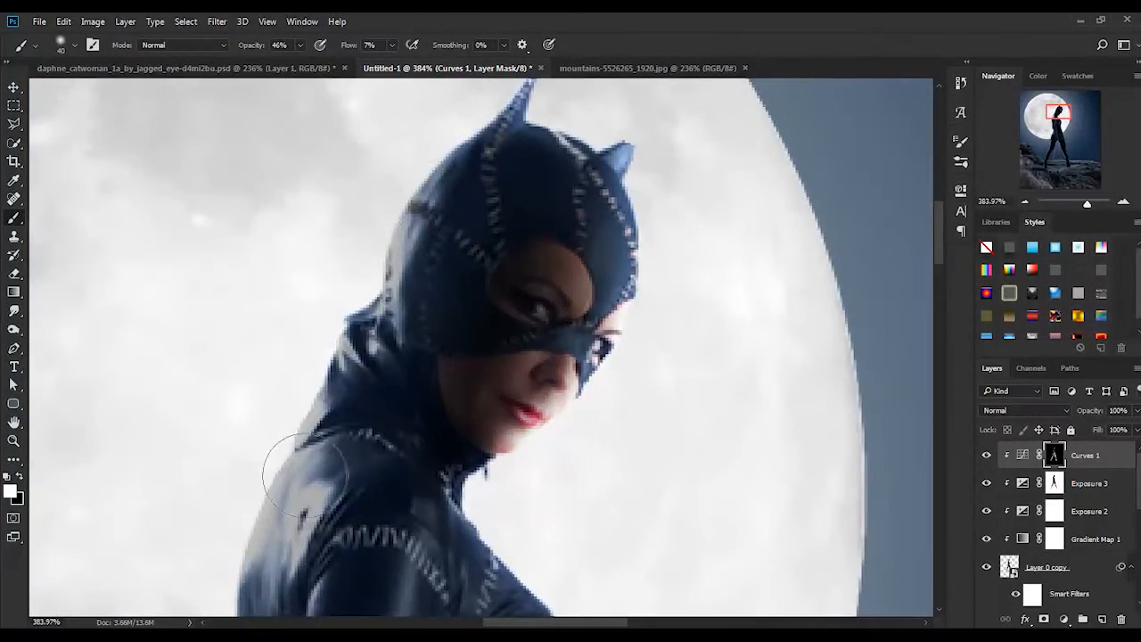
left_click_drag(400, 513, 410, 135)
left_click_drag(416, 385, 415, 143)
left_click_drag(428, 539, 422, 382)
- Reduce the brush size to 18 and paint darker shading over the torso, arm and hips on the Curves mask
key("bracketleft")
key("bracketleft")
key("bracketleft")
key("bracketleft")
key("bracketleft")
key("bracketleft")
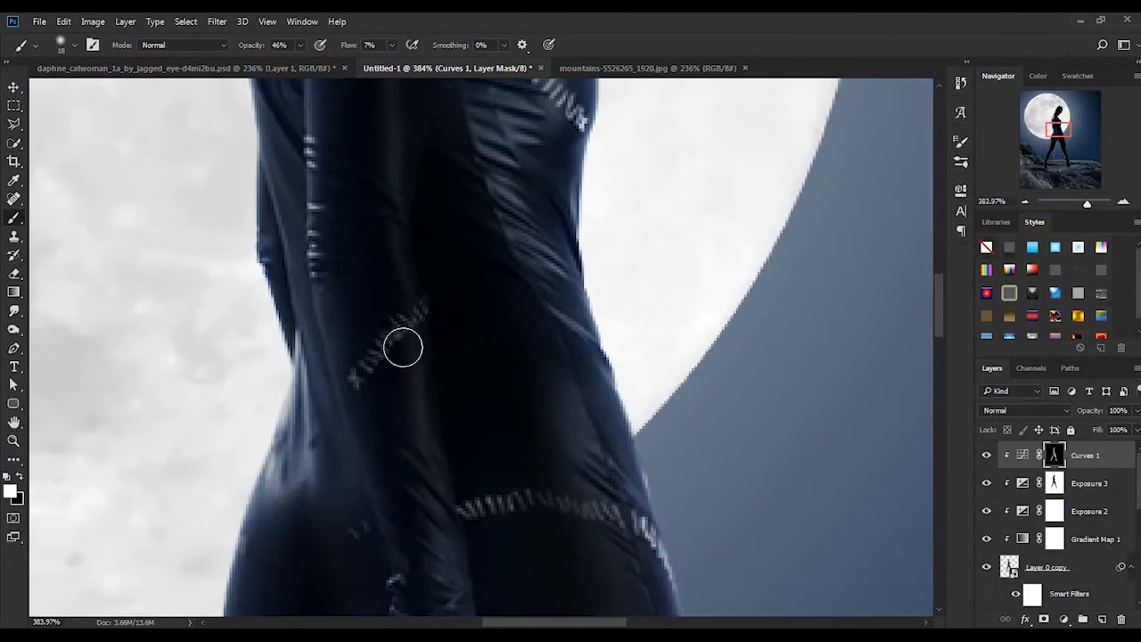
left_click_drag(437, 540, 426, 270)
left_click_drag(442, 120, 419, 545)
left_click_drag(383, 112, 375, 305)
scroll(374, 306, "down", 3)
left_click_drag(425, 484, 397, 366)
scroll(401, 550, "down", 3)
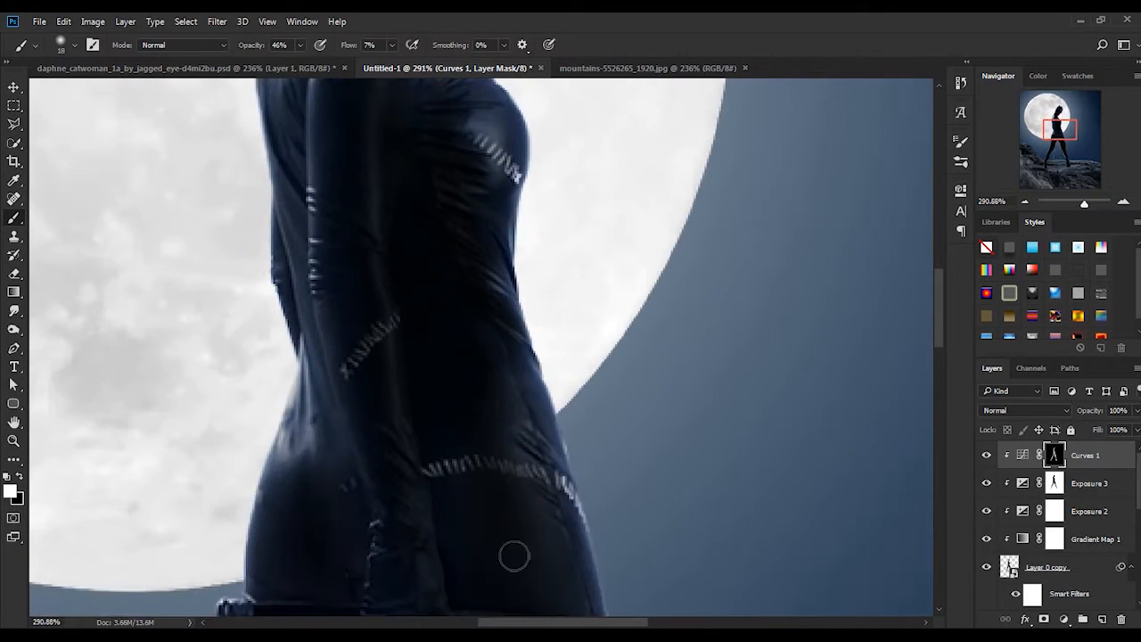
- Lower the Curves layer's opacity to 83% and inspect the shoes against the rock
key("ctrl+0")
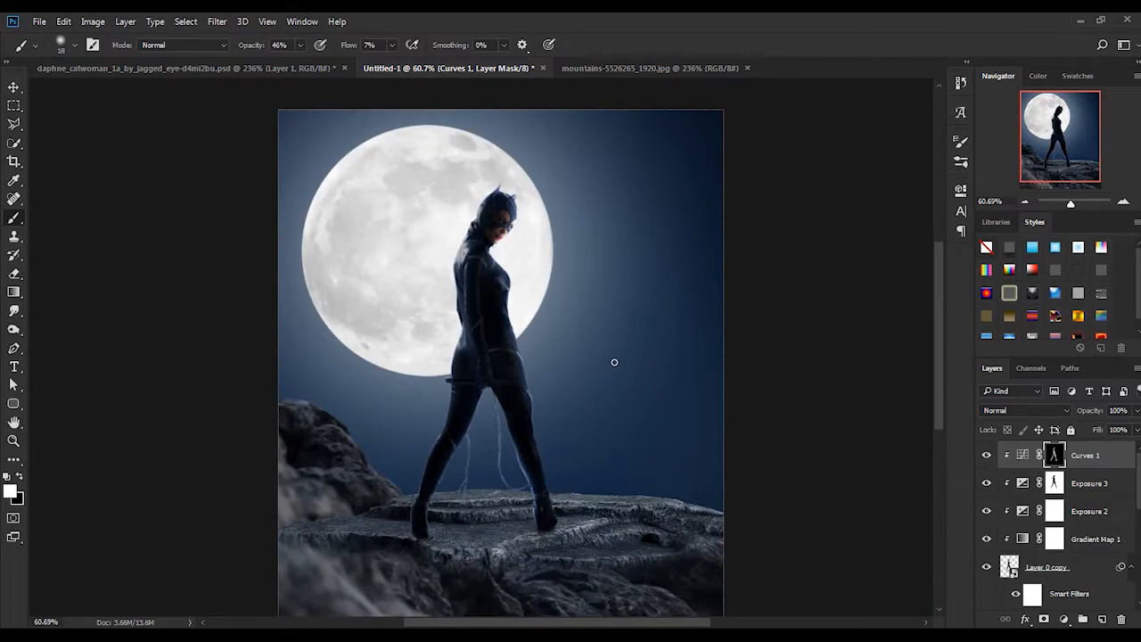
scroll(571, 523, "up", 6)
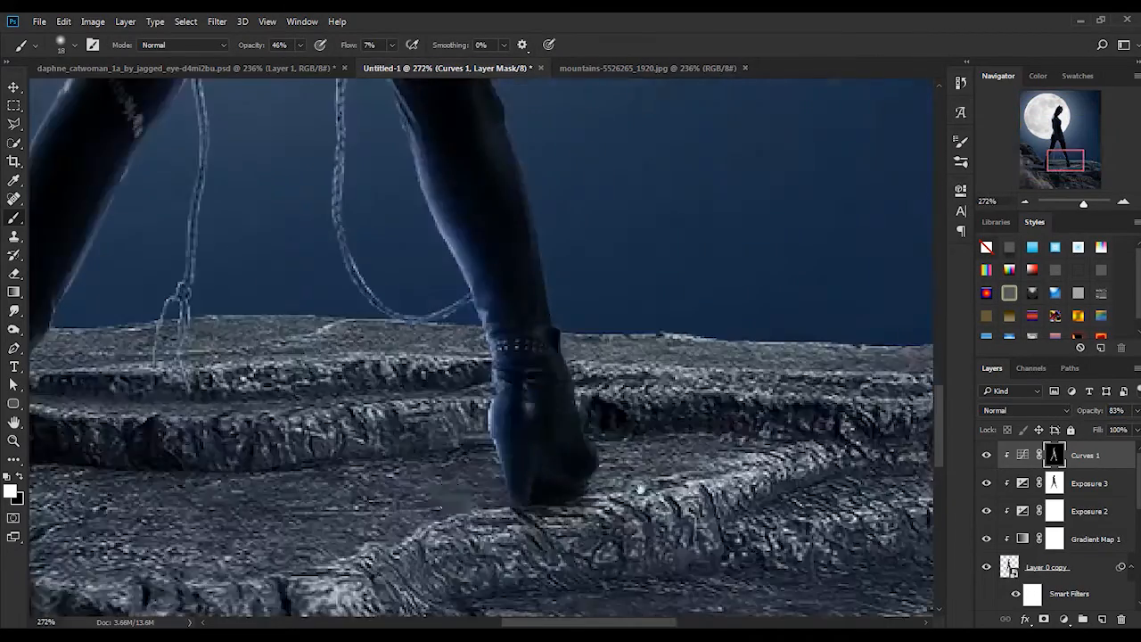
left_click_drag(645, 473, 900, 472)
scroll(985, 563, "down", 3)
scroll(990, 555, "down", 2)
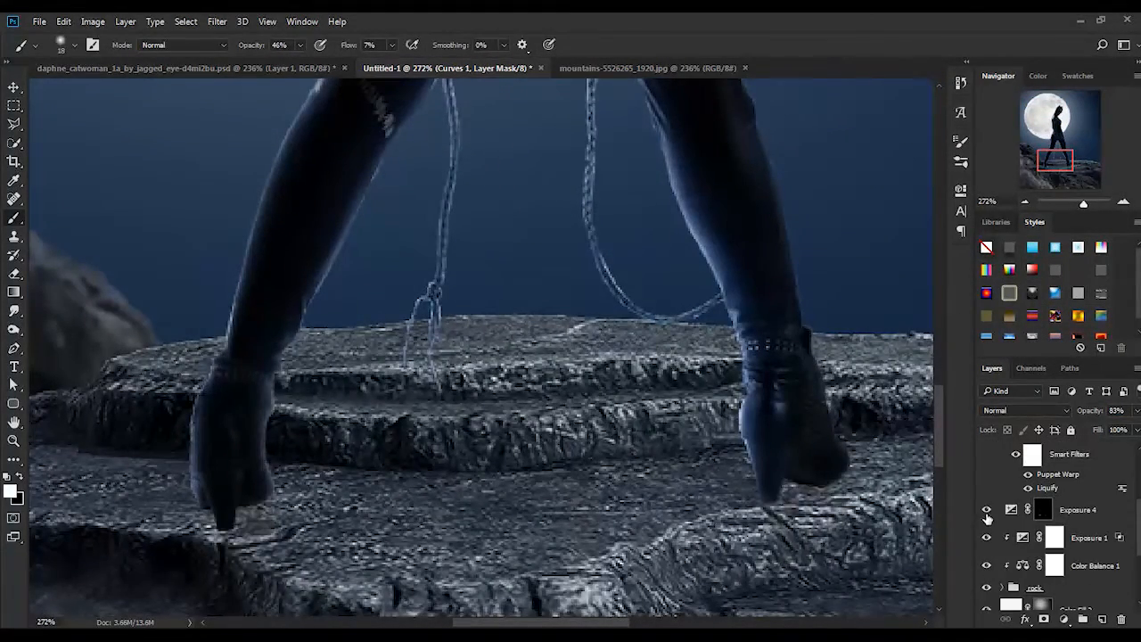
- Add a new layer above the shoe-shadow Exposure layer and fill the figure's silhouette on it with black
left_click(1042, 510)
scroll(729, 459, "down", 3)
left_click(13, 441)
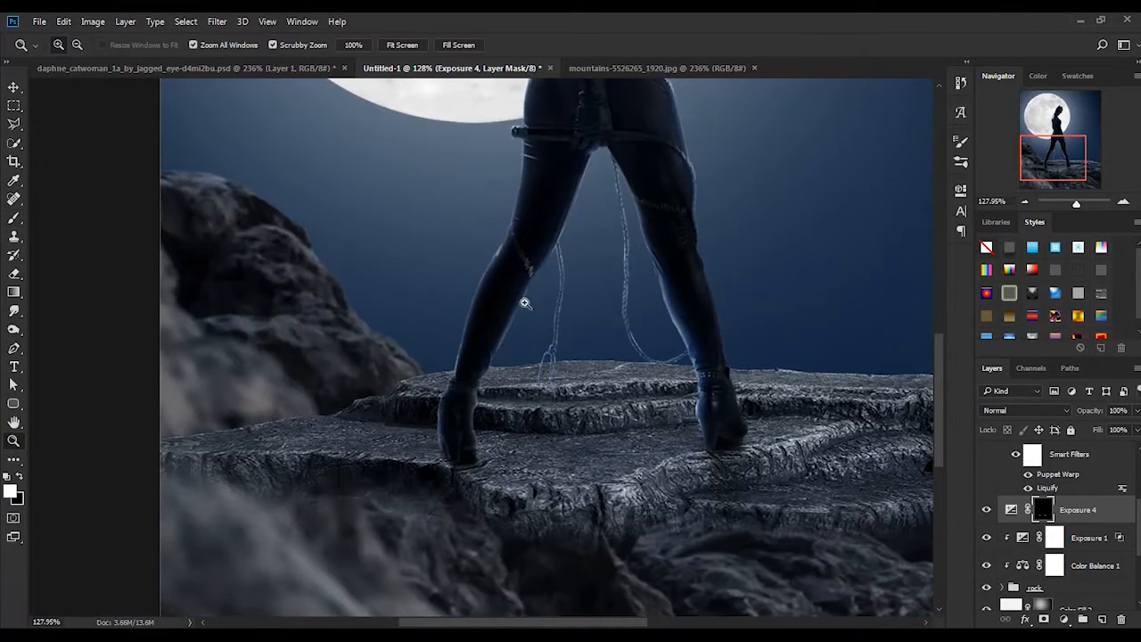
left_click_drag(525, 303, 445, 307)
scroll(1017, 504, "up", 2)
left_click(1010, 486, "ctrl")
key("ctrl+BackSpace")
key("ctrl+d")
- Flip the black silhouette vertically below the feet, then shorten and skew it so its legs meet the shoes as a cast shadow
left_click(13, 92)
left_click_drag(463, 151, 480, 627)
left_click_drag(489, 540, 490, 542)
scroll(490, 543, "up", 6)
scroll(485, 447, "down", 6)
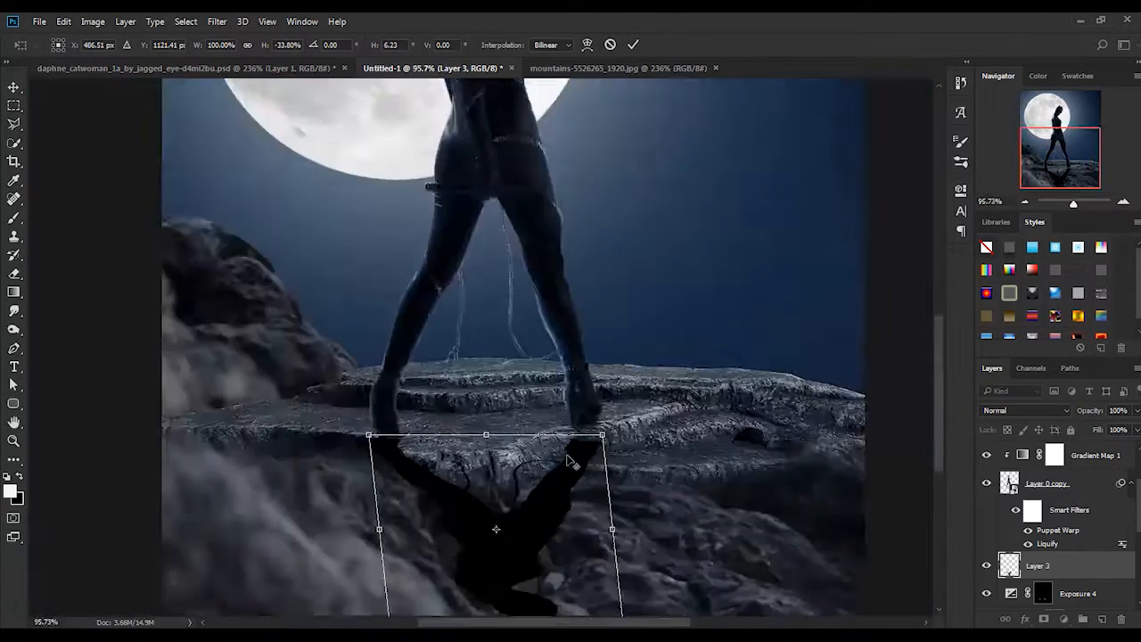
mouse_move(496, 528)
left_mouse_down()
mouse_move(484, 533)
mouse_move(499, 554)
mouse_move(491, 547)
left_mouse_up()
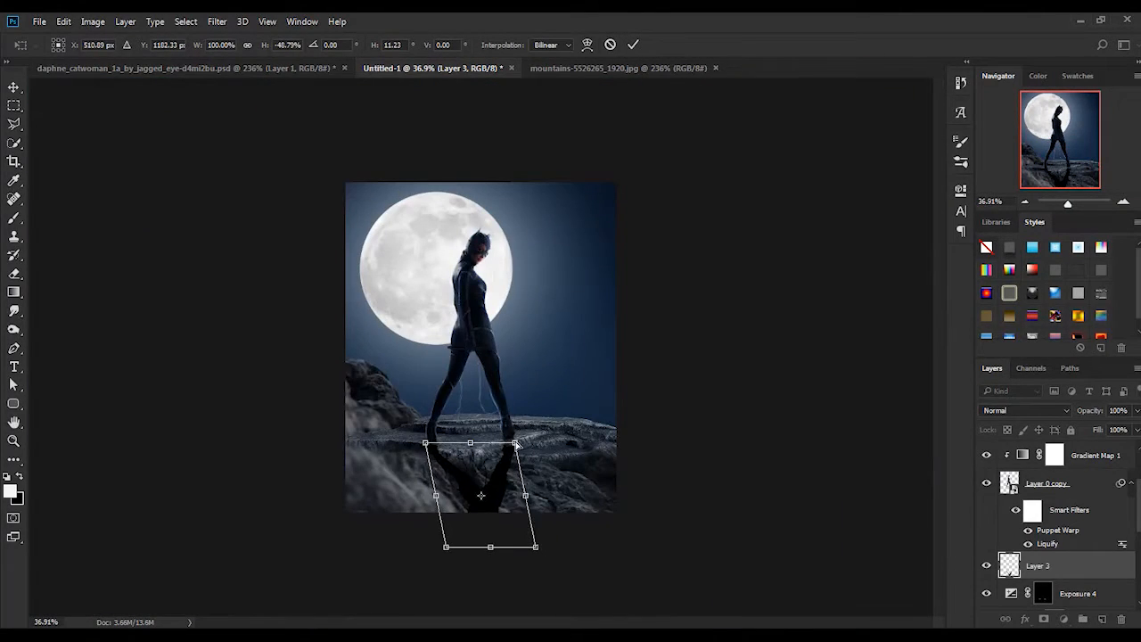
scroll(454, 472, "up", 7)
left_click_drag(751, 522, 651, 526)
scroll(747, 497, "down", 4)
scroll(650, 526, "down", 3)
left_click(633, 43)
- Apply Field Blur twice to the cast shadow, first with a 2 px pin near the feet and a second pin farther down
left_click(217, 22)
mouse_move(258, 188)
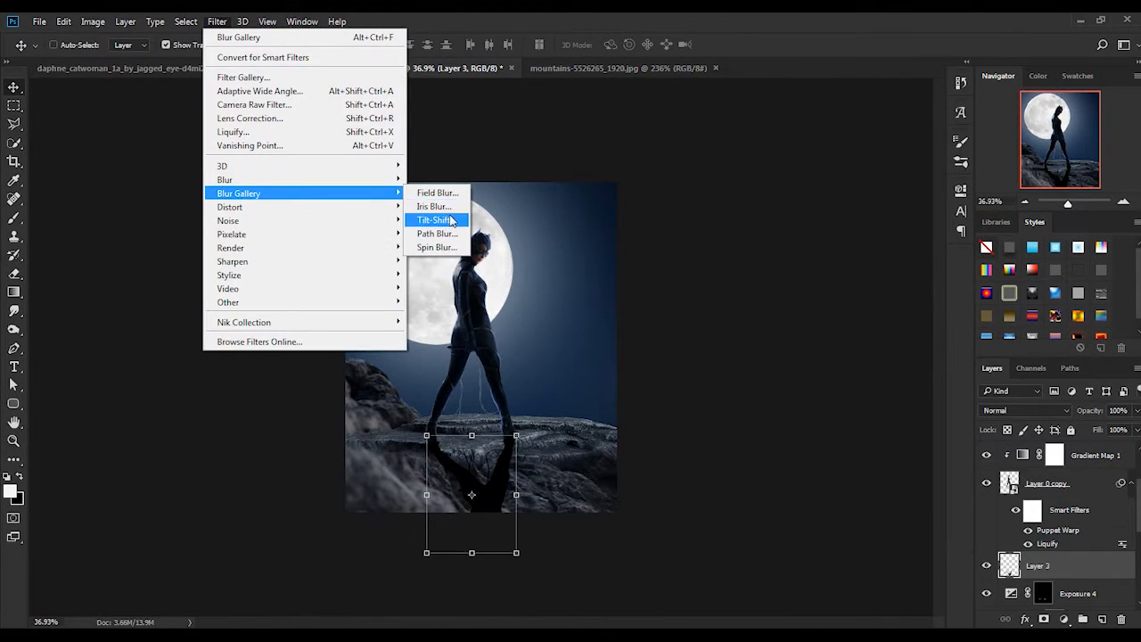
left_click(438, 188)
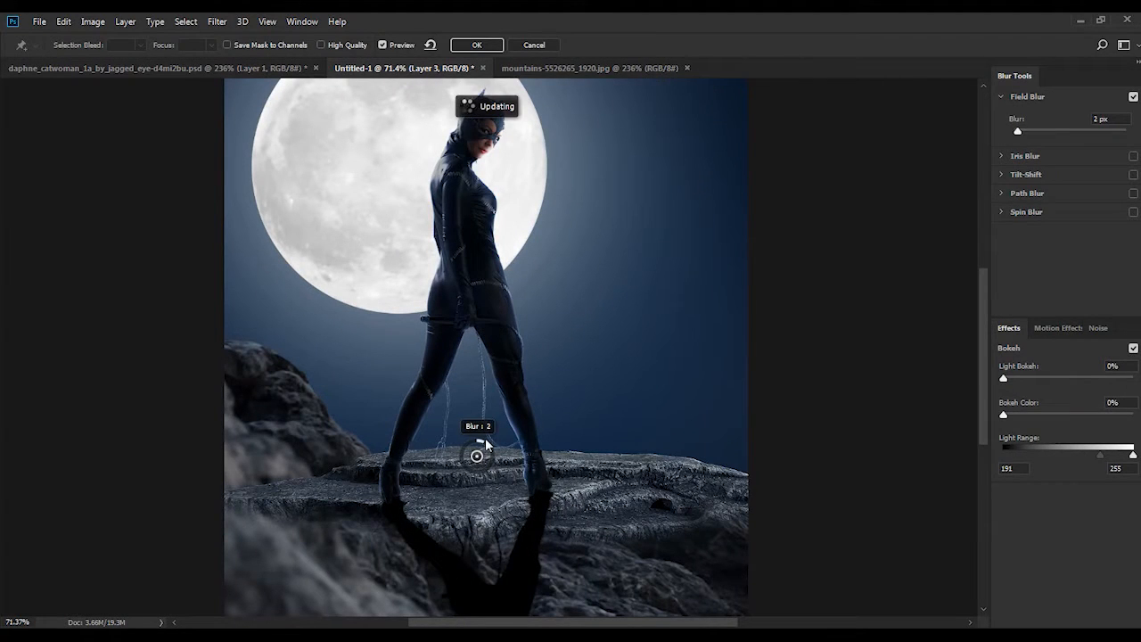
left_click(508, 589)
left_click_drag(510, 607, 513, 612)
key("Return")
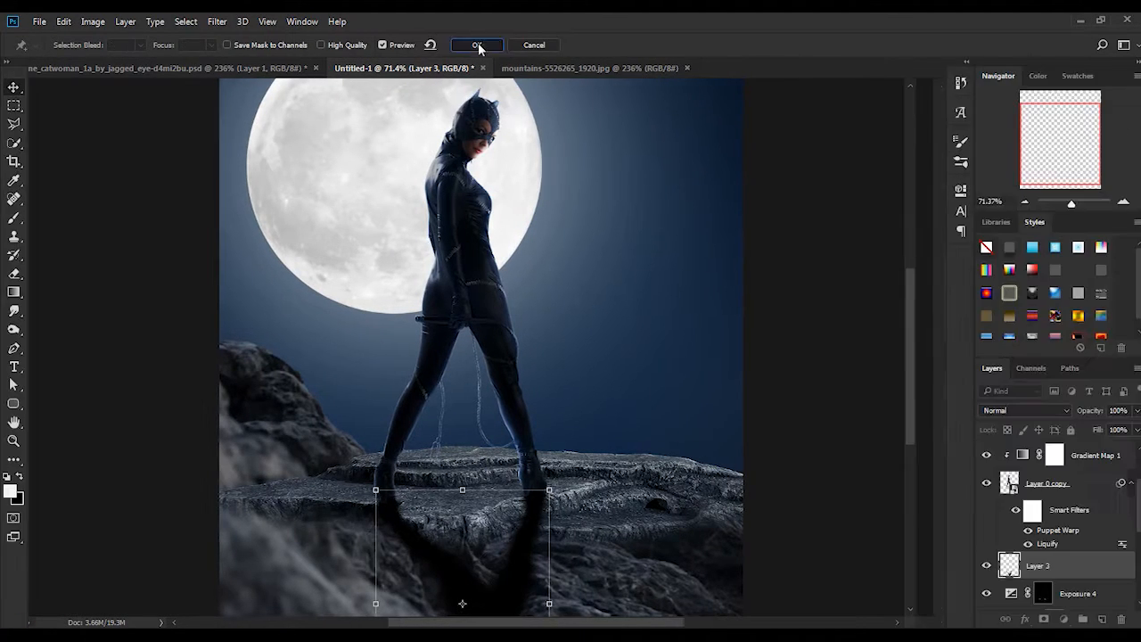
left_click(218, 22)
left_click(438, 197)
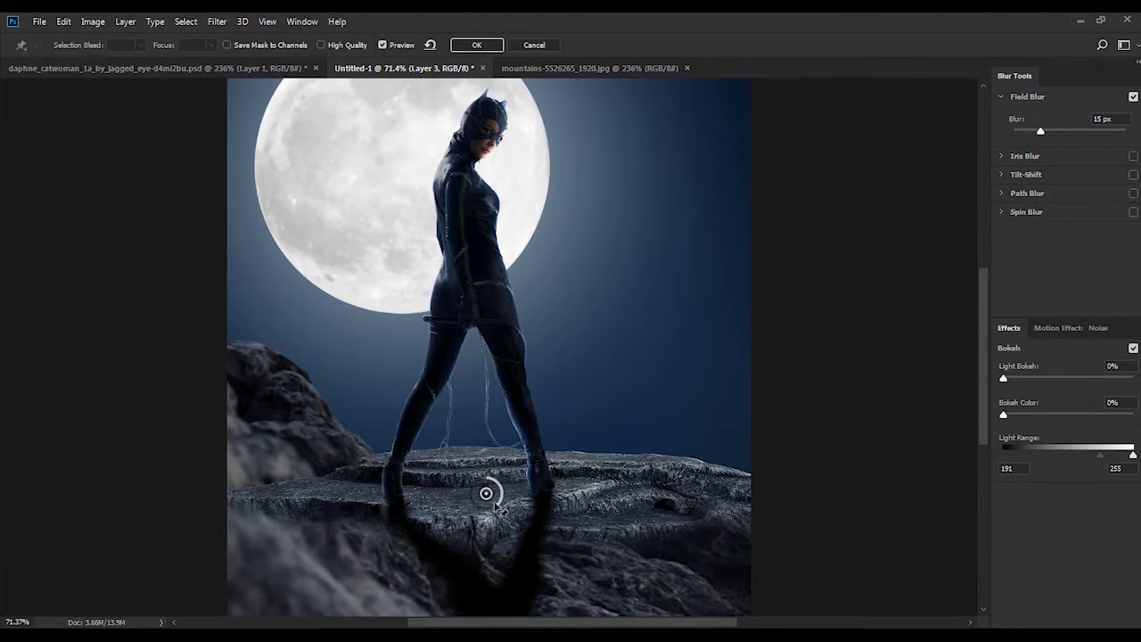
left_click(477, 45)
- Blend the shadow layer into the rock by splitting the Underlying Layer's black Blend If range to about 19/50
double_click(1093, 567)
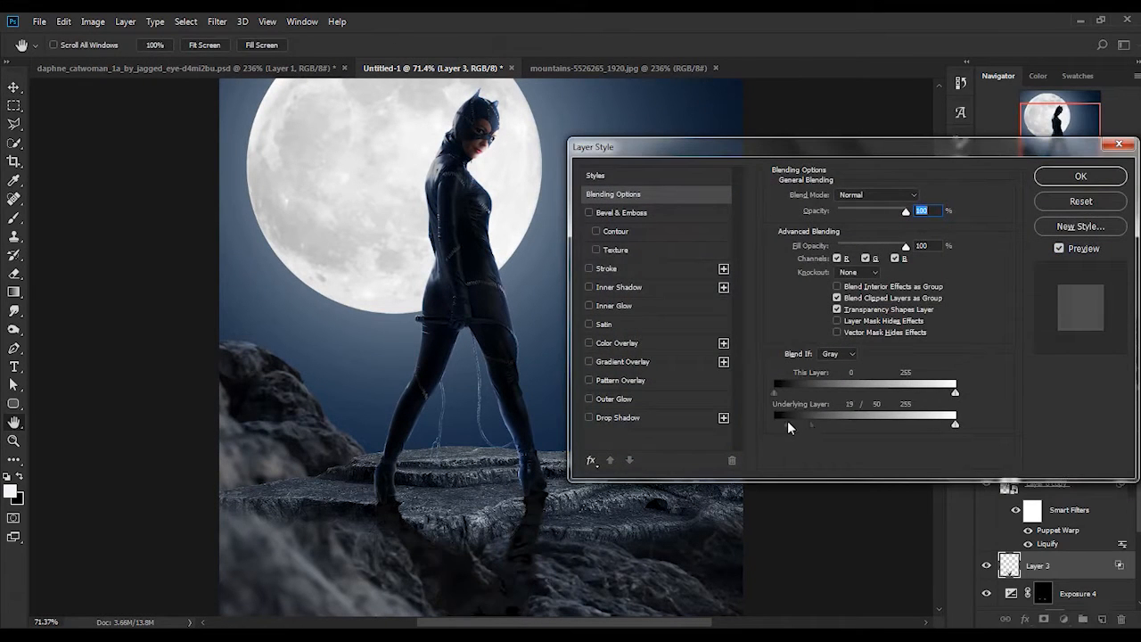
left_click(1055, 183)
key("z")
right_click(326, 365)
left_click(378, 375)
- Duplicate the rock's Exposure 1 adjustment above the original, clip it, invert its mask to black and clear its Underlying Layer Blend If range
left_click(1077, 566)
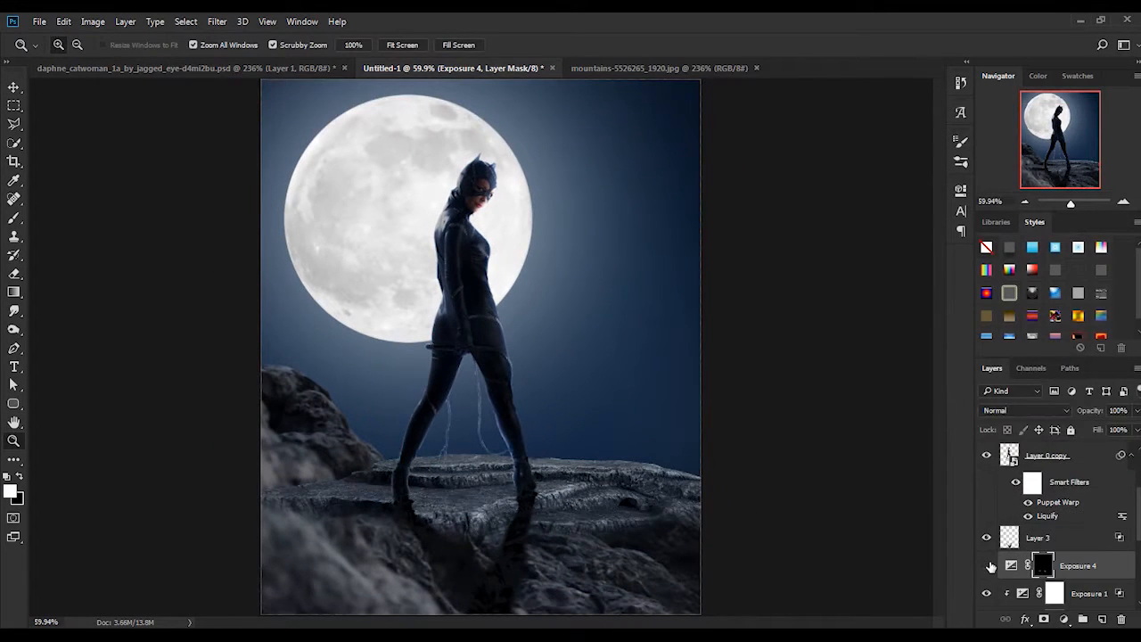
scroll(1041, 579, "down", 3)
left_click(1077, 518)
left_click(987, 511)
left_click(987, 509)
left_click(1063, 618)
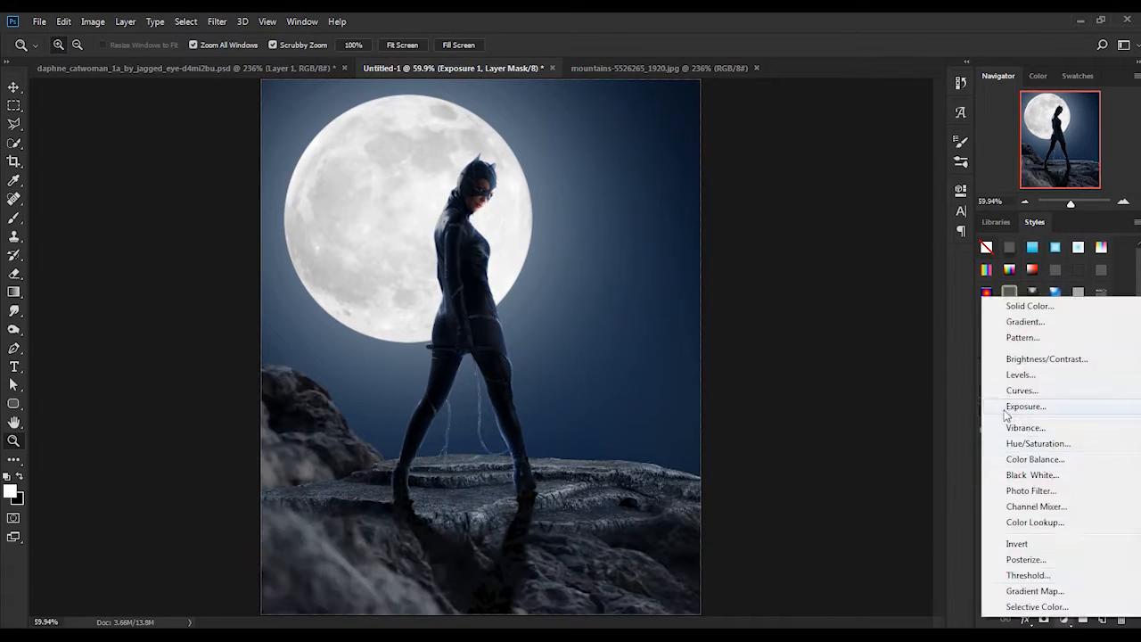
left_click(1026, 407)
left_click_drag(1090, 522, 1103, 619)
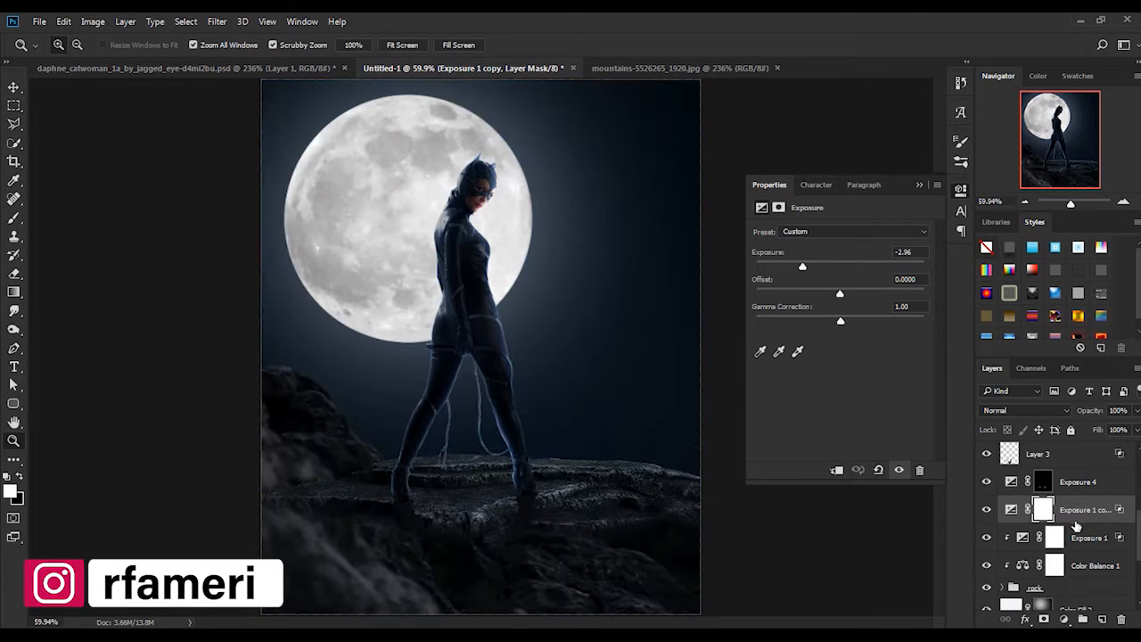
double_click(1111, 510)
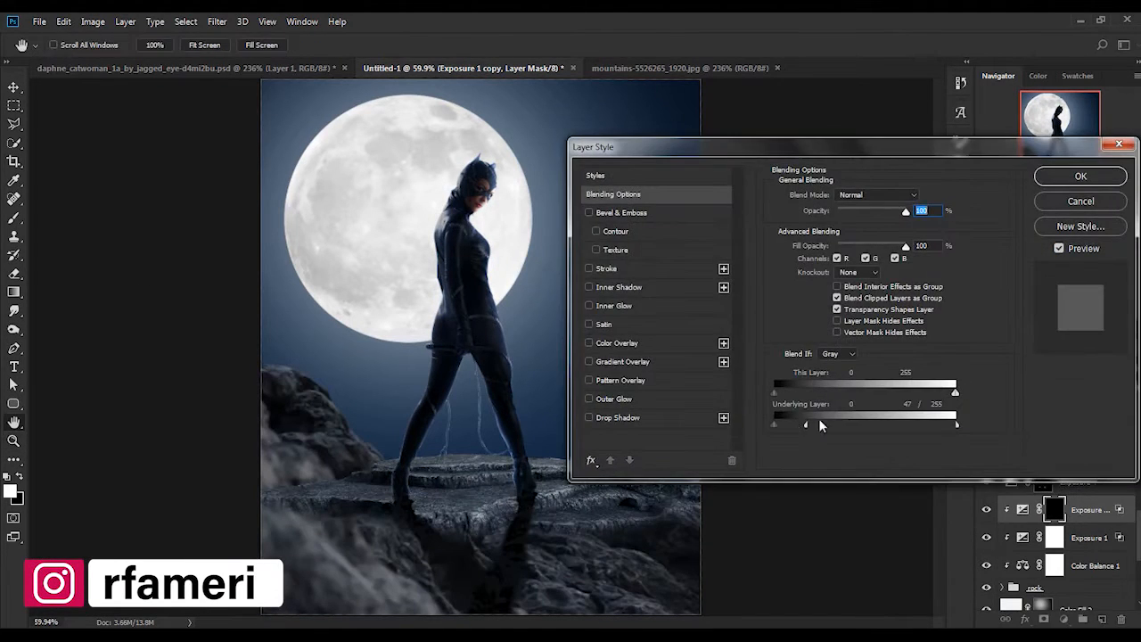
key("Return")
- Paint white on the Exposure 1 copy mask to darken the foreground rocks beneath the figure, reducing the brush for finer areas
left_click_drag(333, 576, 375, 601)
scroll(339, 497, "down", 2)
mouse_move(398, 532)
left_mouse_down()
mouse_move(319, 460)
mouse_move(383, 502)
mouse_move(571, 532)
mouse_move(524, 391)
left_mouse_up()
scroll(627, 473, "up", 6)
key("bracketleft")
key("bracketleft")
key("bracketleft")
left_click_drag(486, 438, 414, 437)
mouse_move(626, 577)
left_mouse_down()
mouse_move(669, 594)
mouse_move(673, 627)
left_mouse_up()
left_click_drag(521, 433, 377, 428)
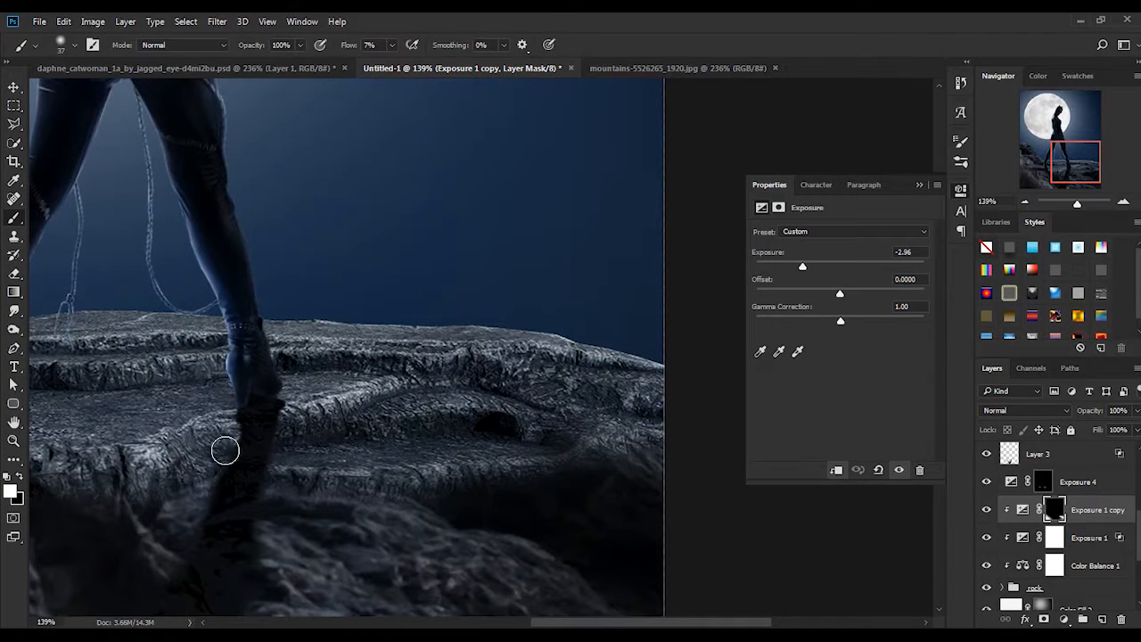
- Darken the rock ledge around the right shoe's shadow and the lower-right rocks on the Exposure 1 copy mask
left_click_drag(299, 431, 200, 455)
left_click_drag(140, 481, 492, 447)
left_click_drag(424, 526, 584, 489)
mouse_move(587, 489)
left_mouse_down()
mouse_move(642, 504)
mouse_move(630, 502)
left_mouse_up()
left_click_drag(599, 606, 558, 472)
mouse_move(485, 432)
left_mouse_down()
mouse_move(565, 489)
mouse_move(473, 449)
left_mouse_up()
- Shade the foreground and background rocks on the image's left side on the Exposure 1 copy mask, using brush sizes from 21 to 97
scroll(558, 489, "down", 3)
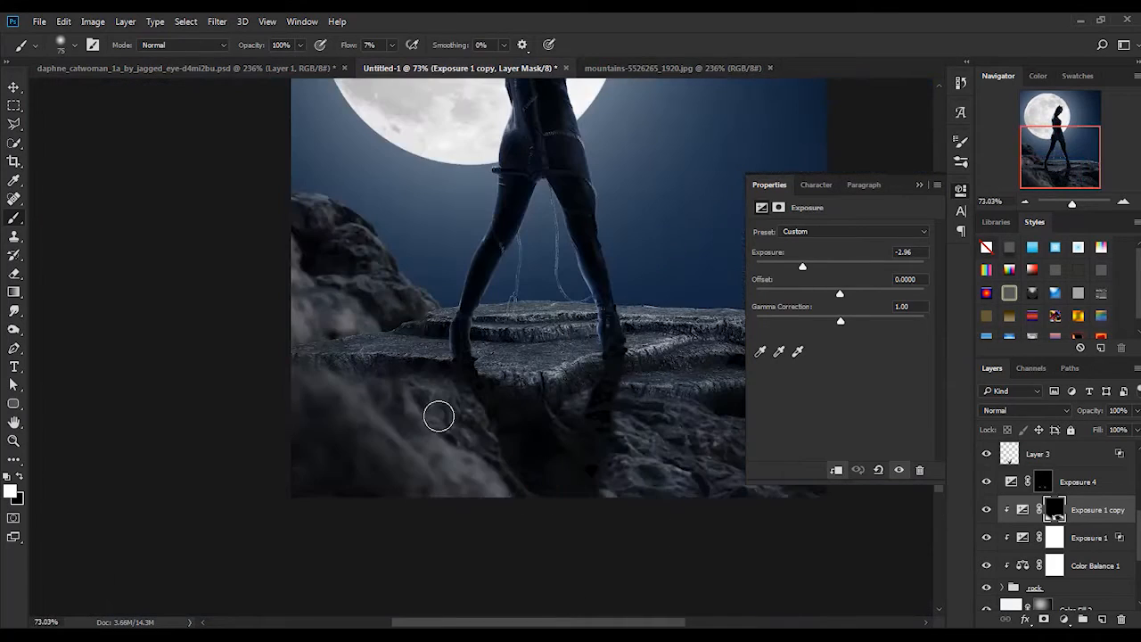
left_click_drag(322, 468, 355, 469)
left_click_drag(319, 376, 351, 343)
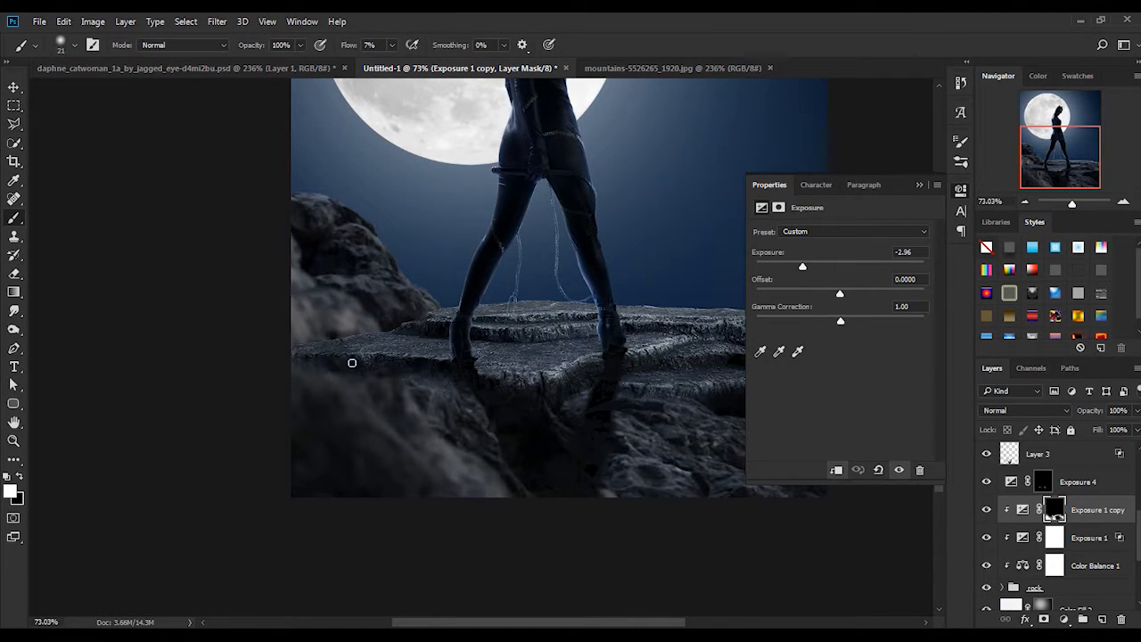
left_click_drag(378, 455, 420, 577)
left_click_drag(354, 418, 372, 416)
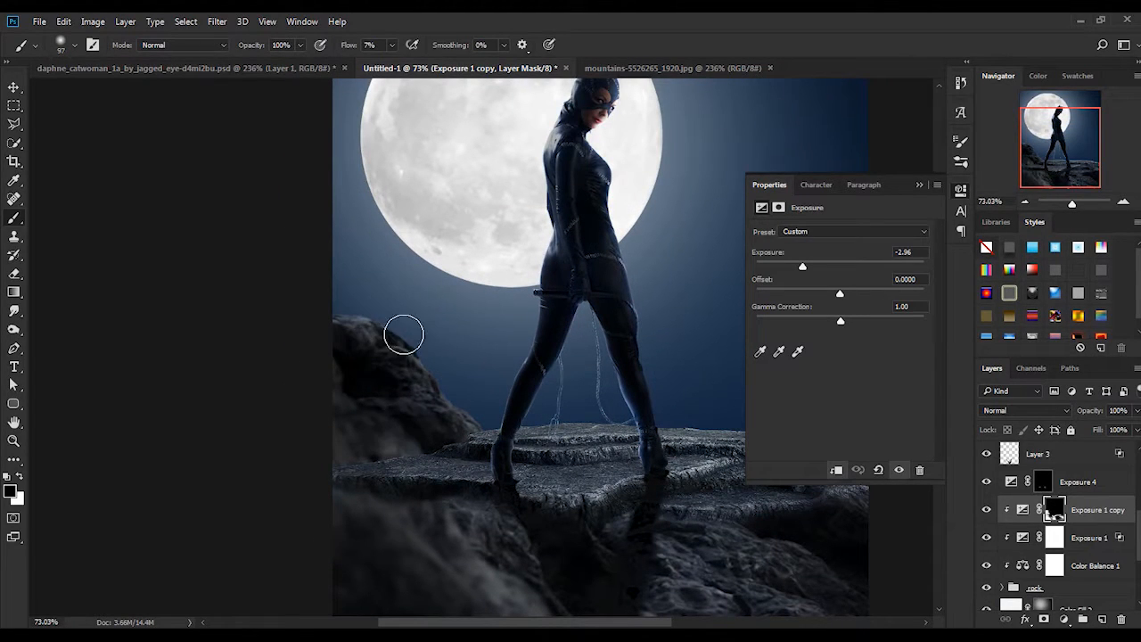
- Review the darkened composition at full view and examine the shoes' contact areas with the Exposure 1 copy and Exposure 4 layers toggled
key("ctrl+minus")
key("ctrl+minus")
key("ctrl+minus")
key("z")
right_click(523, 375)
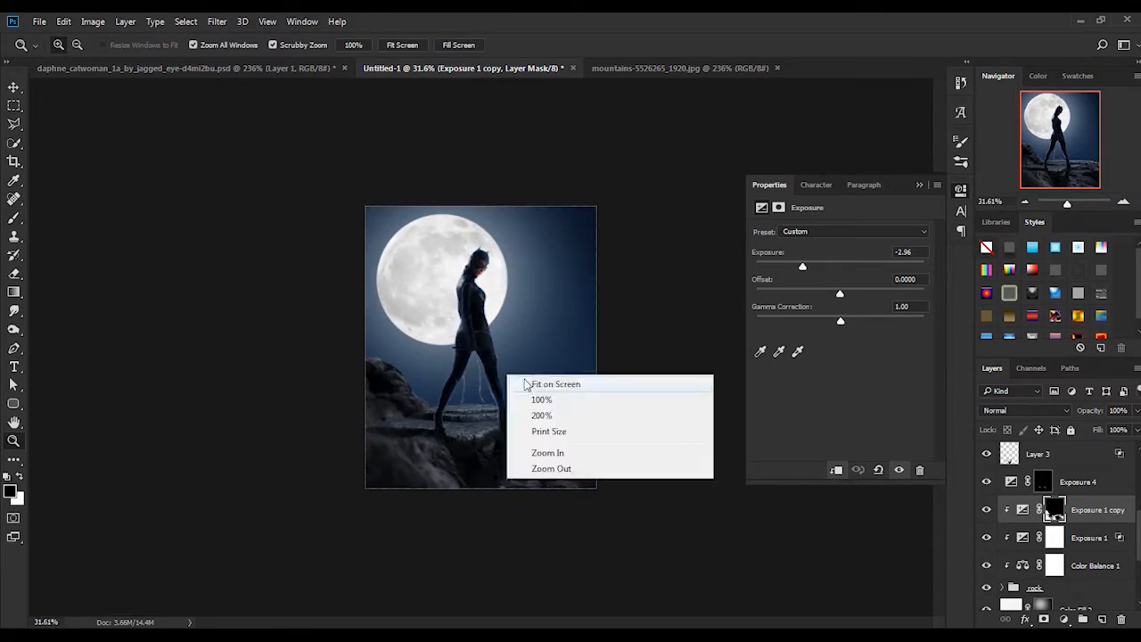
left_click(528, 382)
left_click_drag(581, 458, 463, 383)
left_click(919, 184)
scroll(987, 533, "down", 3)
right_click(558, 299)
left_click(578, 309)
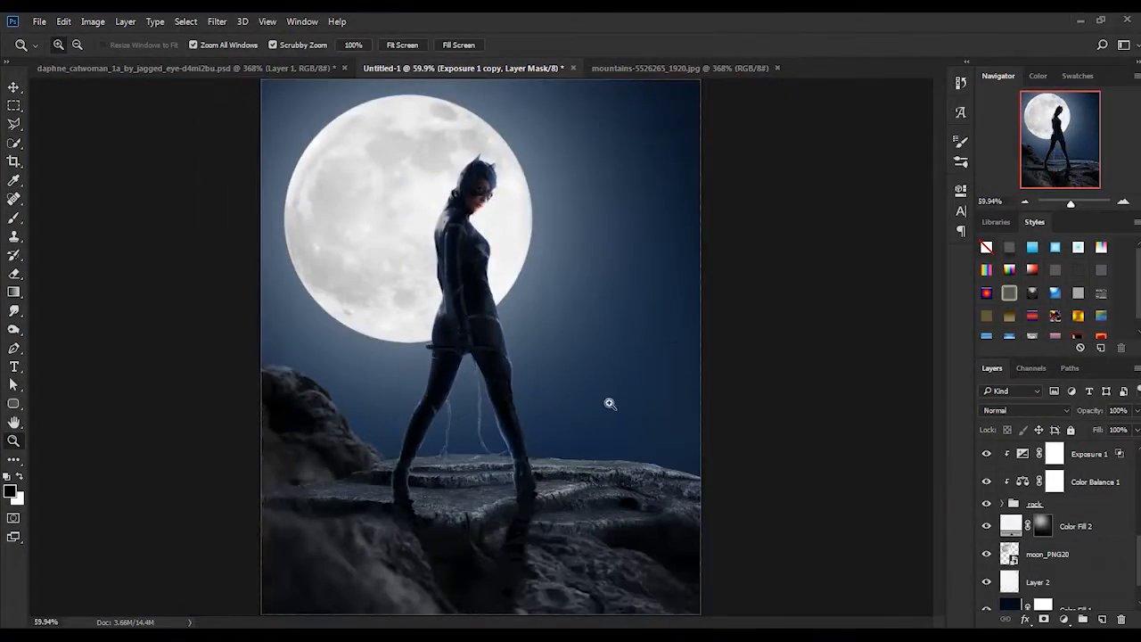
scroll(988, 520, "up", 2)
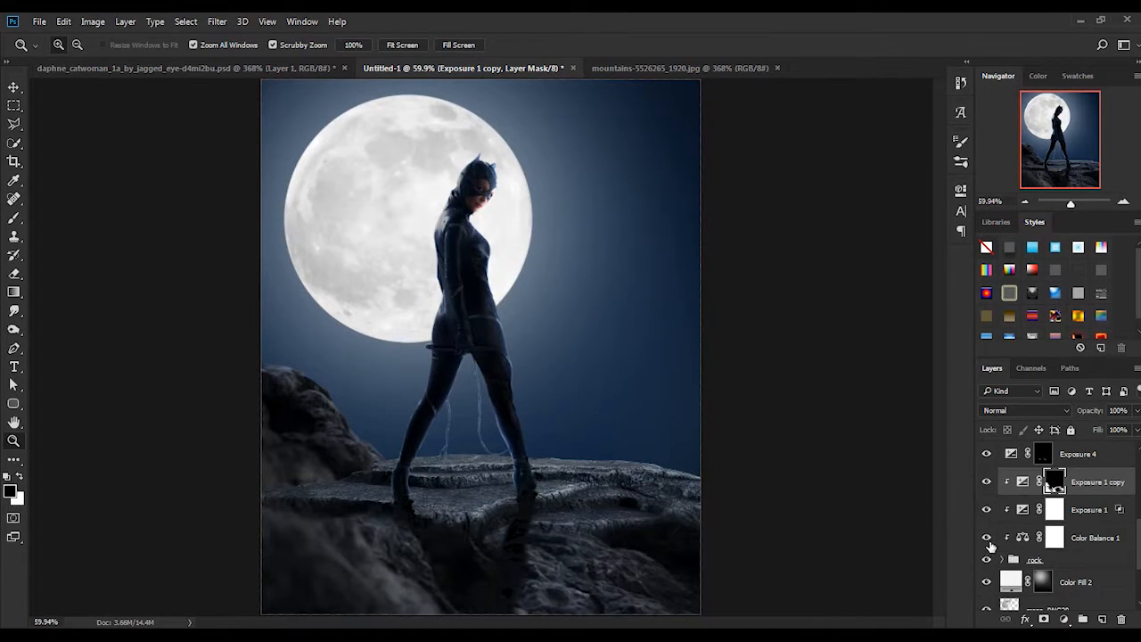
scroll(989, 526, "up", 1)
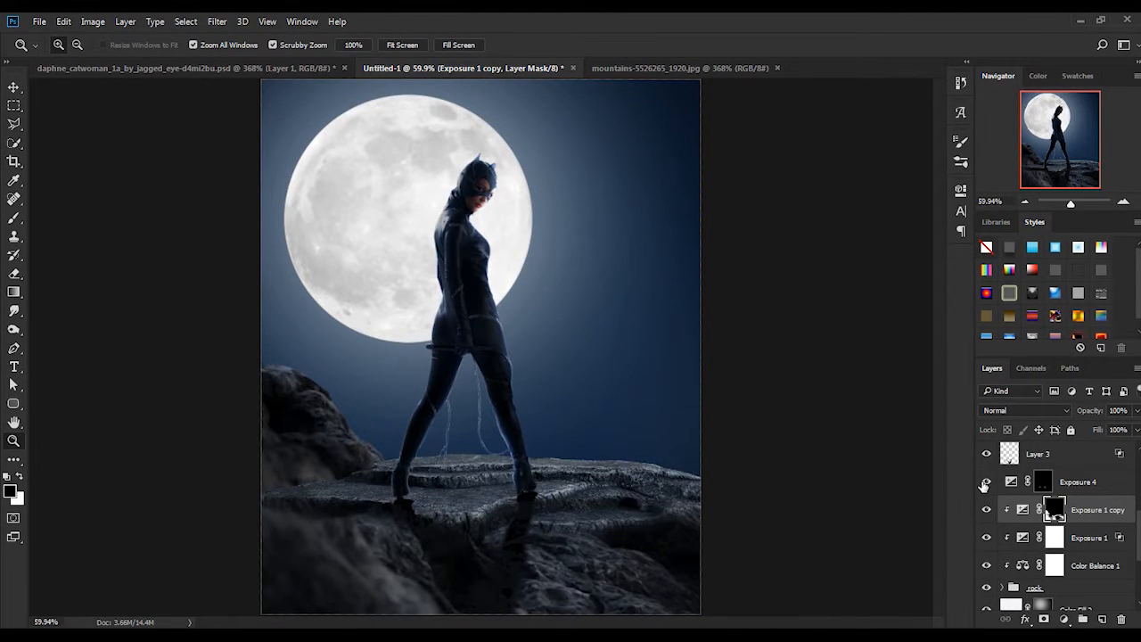
left_click_drag(545, 494, 624, 500)
left_click_drag(484, 501, 633, 434)
left_click(987, 510)
left_click(987, 510)
left_click(985, 483)
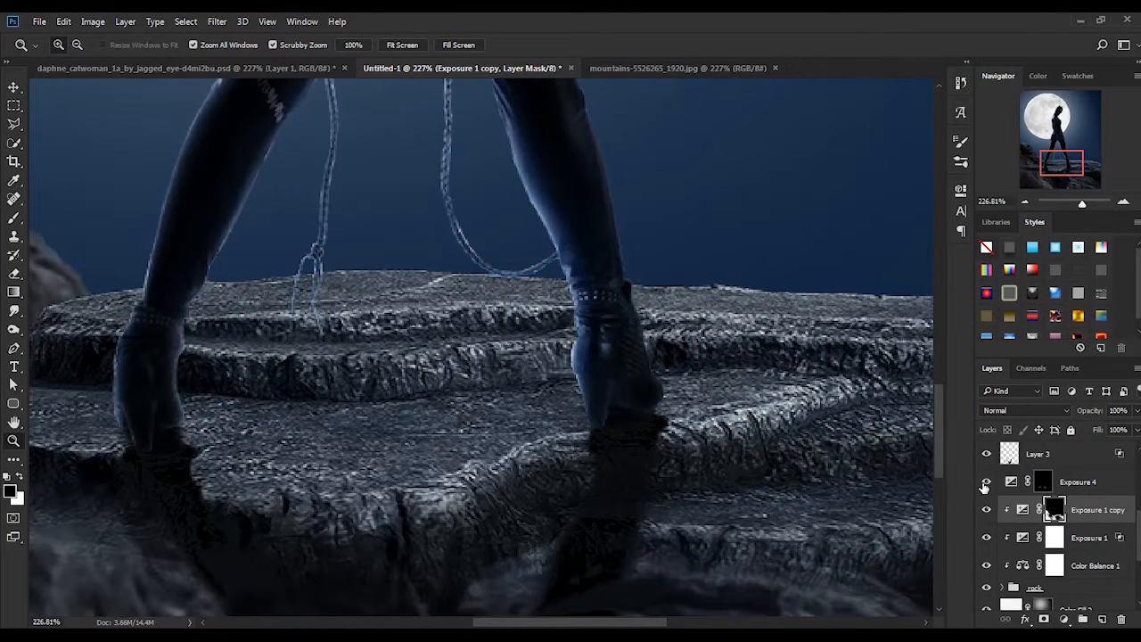
- Puppet Warp the cast shadow on Layer 3, pulling its upper ends up to meet both shoes
left_click(1034, 454)
key("v")
left_click(64, 21)
left_click(98, 285)
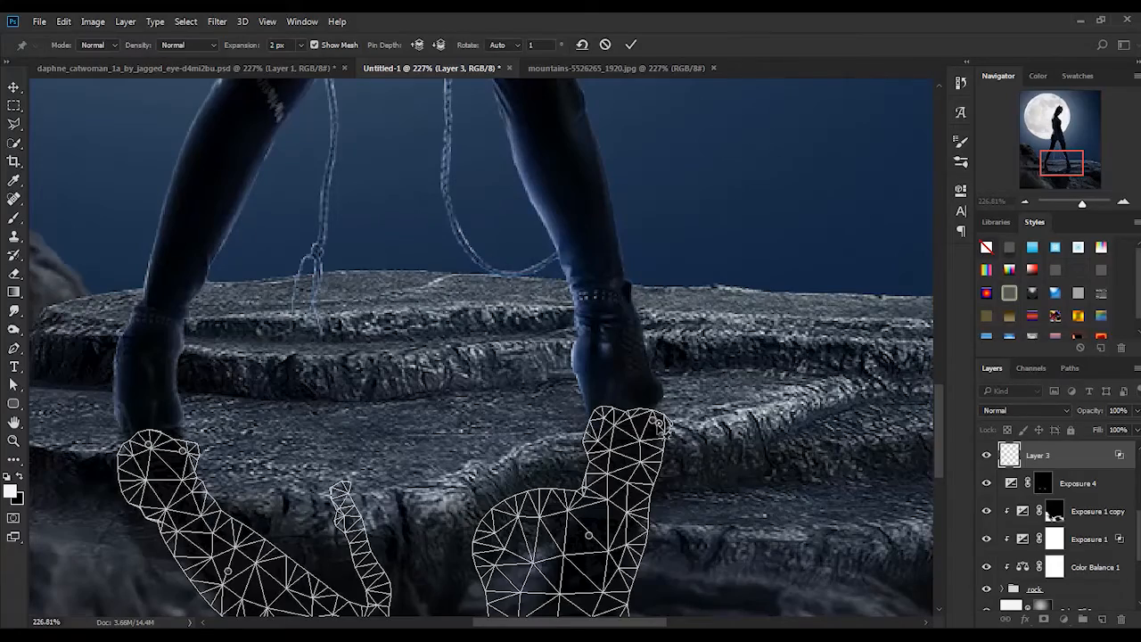
mouse_move(658, 419)
left_mouse_down()
mouse_move(665, 392)
mouse_move(660, 403)
left_mouse_up()
mouse_move(182, 453)
left_mouse_down()
mouse_move(166, 439)
mouse_move(182, 447)
left_mouse_up()
left_click(630, 45)
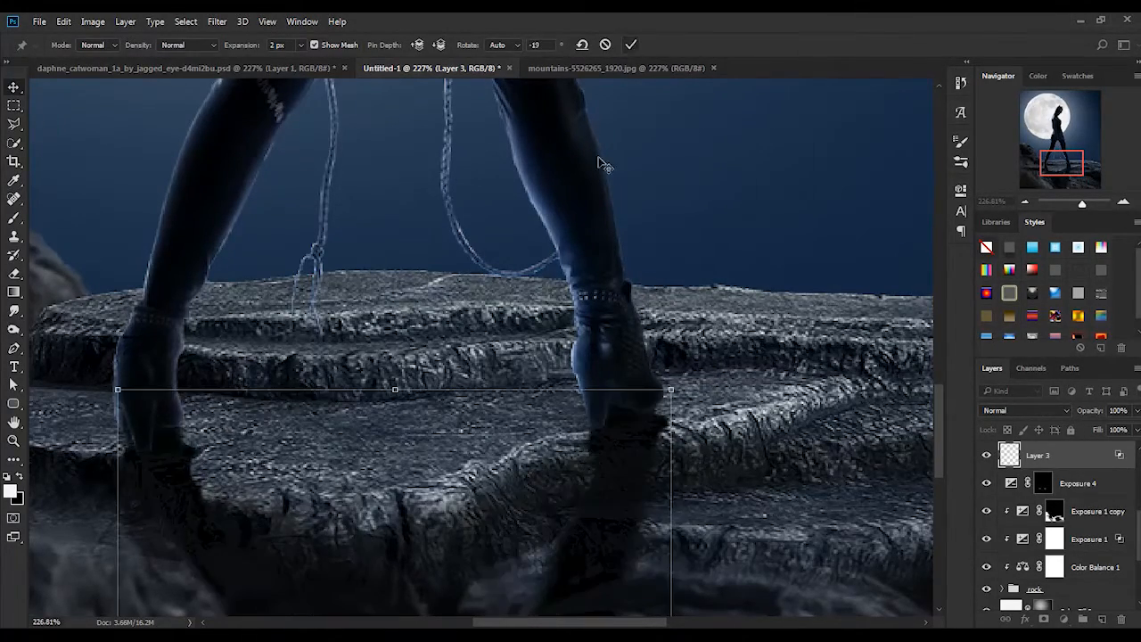
- Inspect the warped shadow beneath the shoes and compare the full composition with the Curves 1 layer on and off
scroll(680, 405, "down", 4)
scroll(624, 410, "up", 1)
scroll(640, 261, "down", 4)
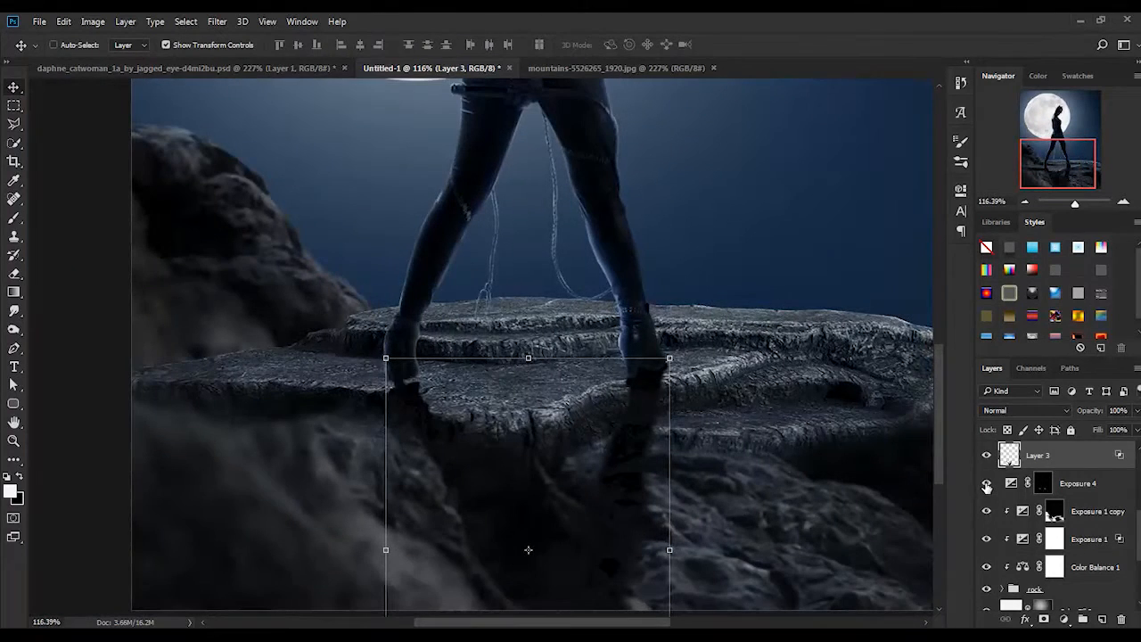
scroll(697, 459, "down", 3)
key("z")
right_click(563, 297)
left_click(567, 302)
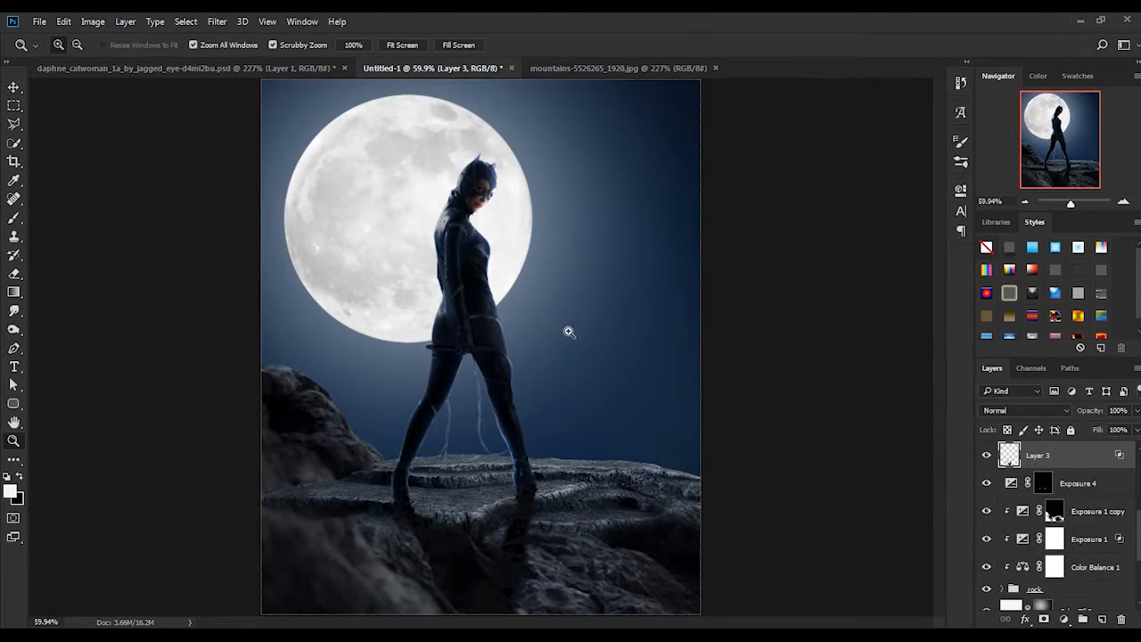
scroll(1041, 524, "up", 3)
left_click(987, 456)
left_click(987, 456)
left_click(987, 456)
left_click(987, 455)
- Add a clipped, colorized Hue/Saturation adjustment above Curves 1 with hue 231, saturation 24 and lightness +56
left_click(1100, 458)
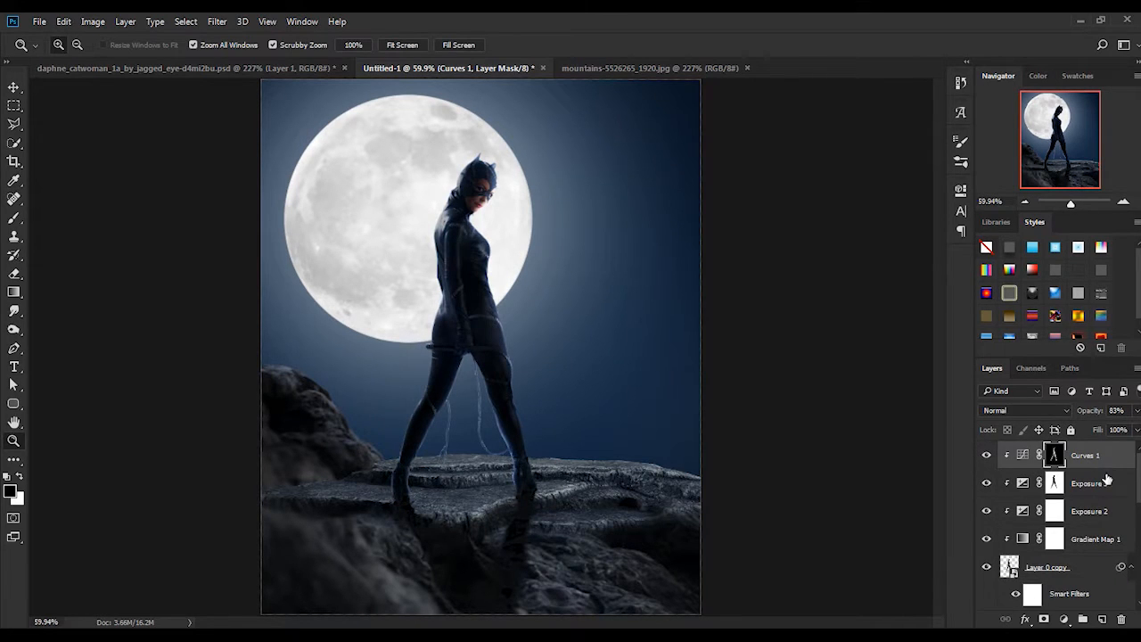
left_click(1065, 619)
left_click(1043, 470)
left_click_drag(840, 337, 886, 337)
left_click_drag(798, 310, 780, 311)
- Limit the figure's Hue/Saturation effect to lighter tones by splitting the Underlying Layer's black Blend If range to 0/180, and check the face
double_click(1110, 461)
left_click_drag(775, 425, 871, 424)
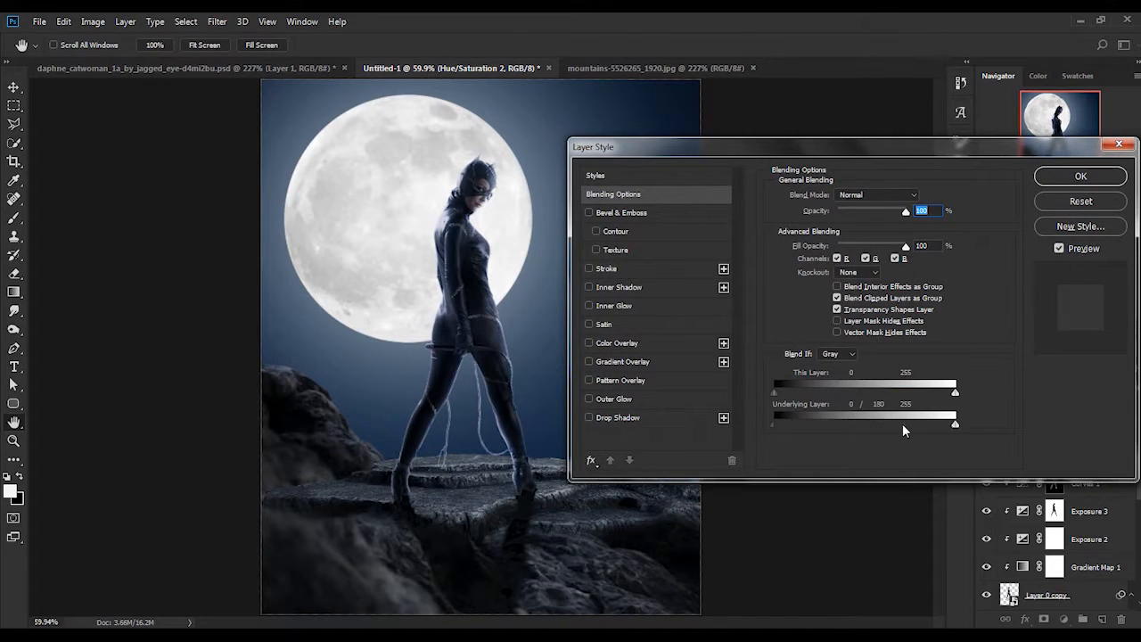
left_click(1081, 176)
key("z")
left_click_drag(476, 260, 549, 455)
right_click(499, 251)
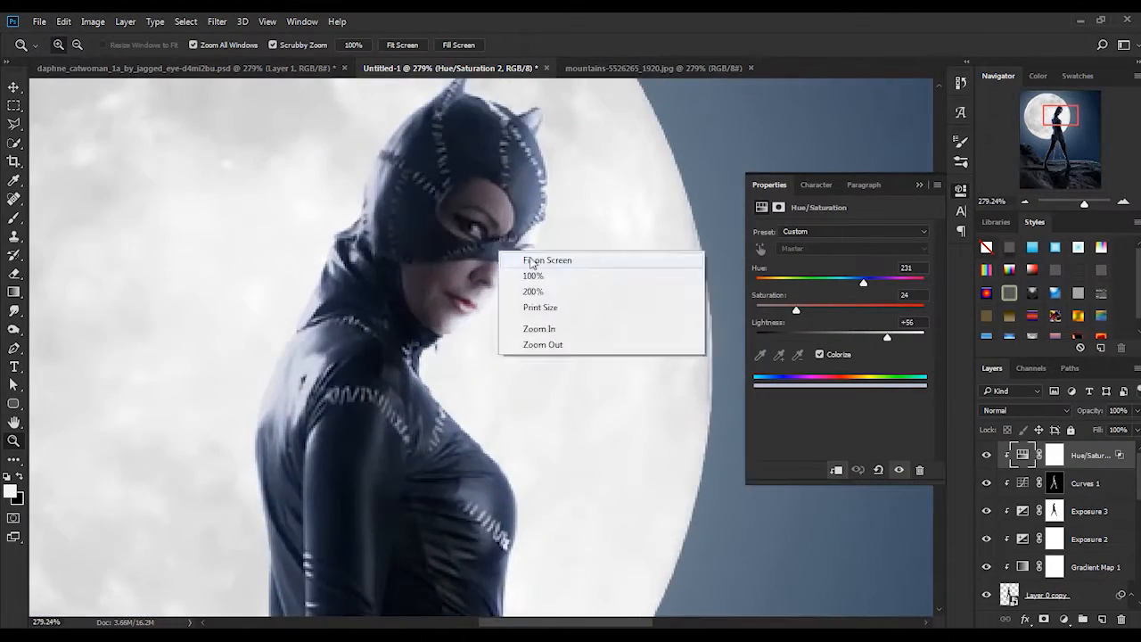
left_click(537, 262)
- Copy Hue/Saturation 2 above Exposure 1 copy, clip it to the rocks, and restrict it to lighter underlying tones with Blend If
left_click_drag(1082, 461, 1085, 561)
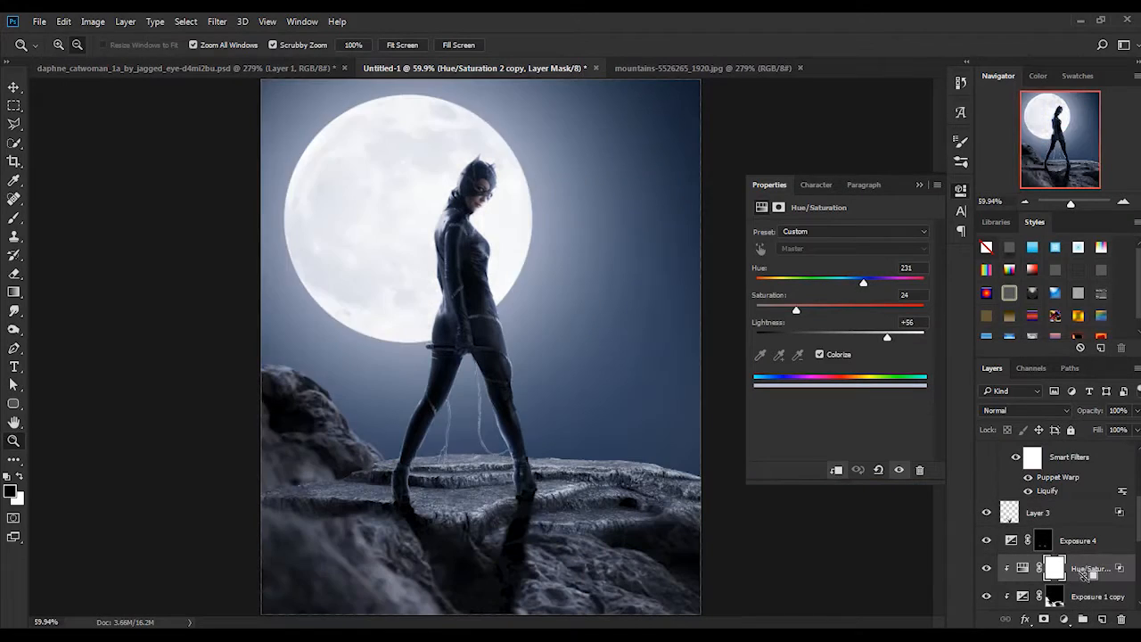
left_click(1096, 582, "alt")
double_click(1104, 576)
left_click_drag(775, 425, 836, 426)
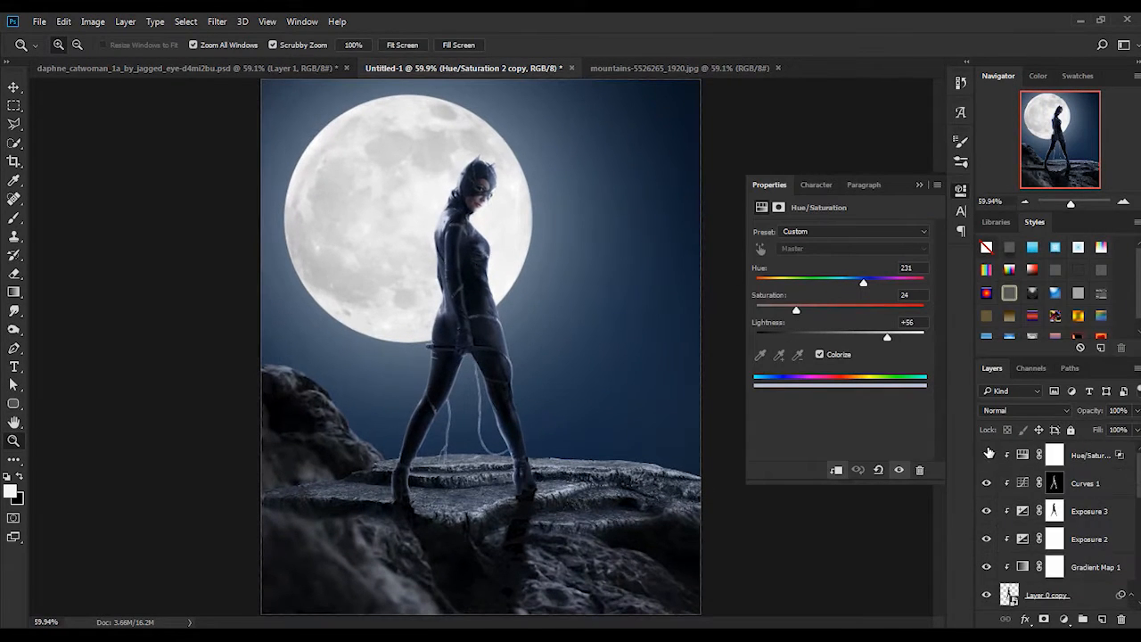
left_click(986, 455)
left_click(986, 455)
- Strengthen the contact shadow around the left shoe on the Exposure 4 mask with a soft 35 px brush
left_click_drag(417, 464, 544, 463)
left_click_drag(544, 308, 514, 178)
left_click_drag(362, 423, 312, 423)
left_click_drag(606, 362, 362, 424)
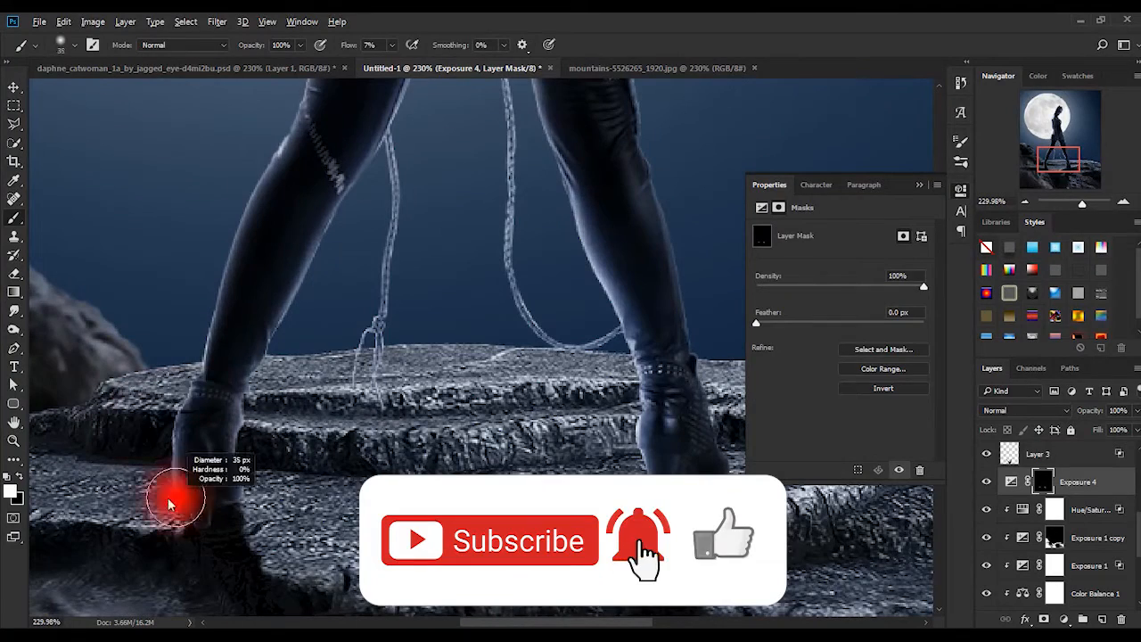
left_click_drag(170, 505, 165, 505)
key("ctrl+0")
key("z")
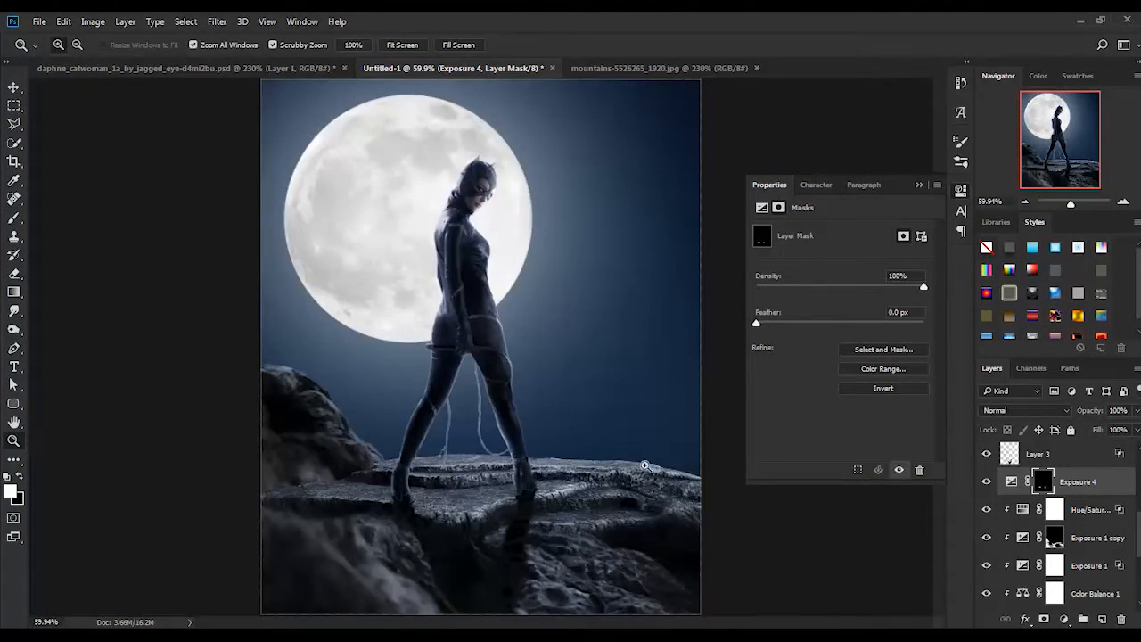
- Find the evergreen olive tree image in the Downloads folder and place it in the composition
left_click(919, 185)
mouse_move(181, 635)
left_click(315, 524)
left_click(701, 163)
left_click(181, 634)
left_click(184, 154)
left_click(184, 154)
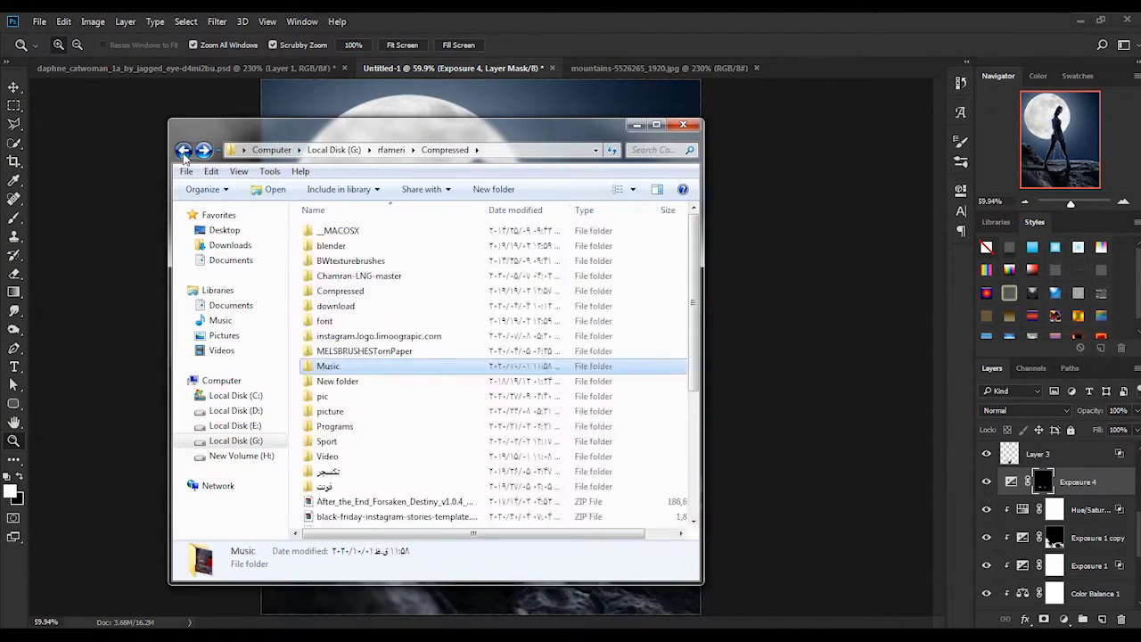
left_click(230, 244)
scroll(563, 413, "down", 10)
scroll(563, 413, "down", 10)
scroll(567, 419, "down", 10)
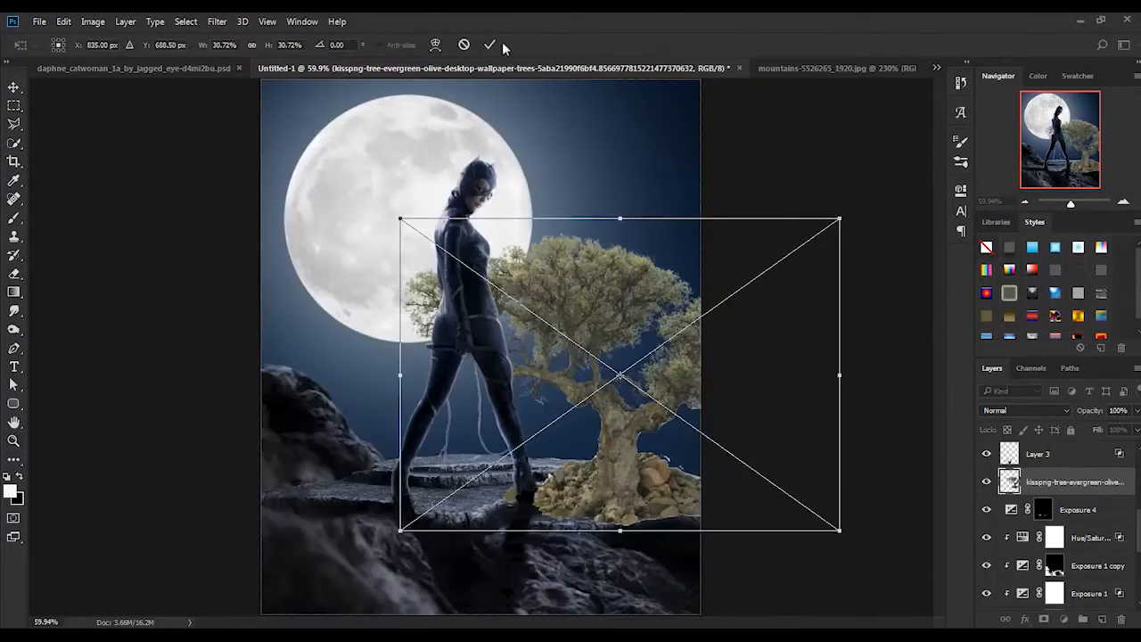
left_click(491, 45)
- Move the tree layer below the rock group, enlarge it and position it behind the rocks at the image's right edge
left_click_drag(1095, 483, 1095, 528)
key("ctrl+t")
left_click_drag(914, 576, 970, 577)
left_click_drag(571, 382, 733, 464)
left_click(491, 45)
- Add an Exposure adjustment clipped to the tree and lower its exposure to -10.77 for a dark silhouette
left_click(1063, 619)
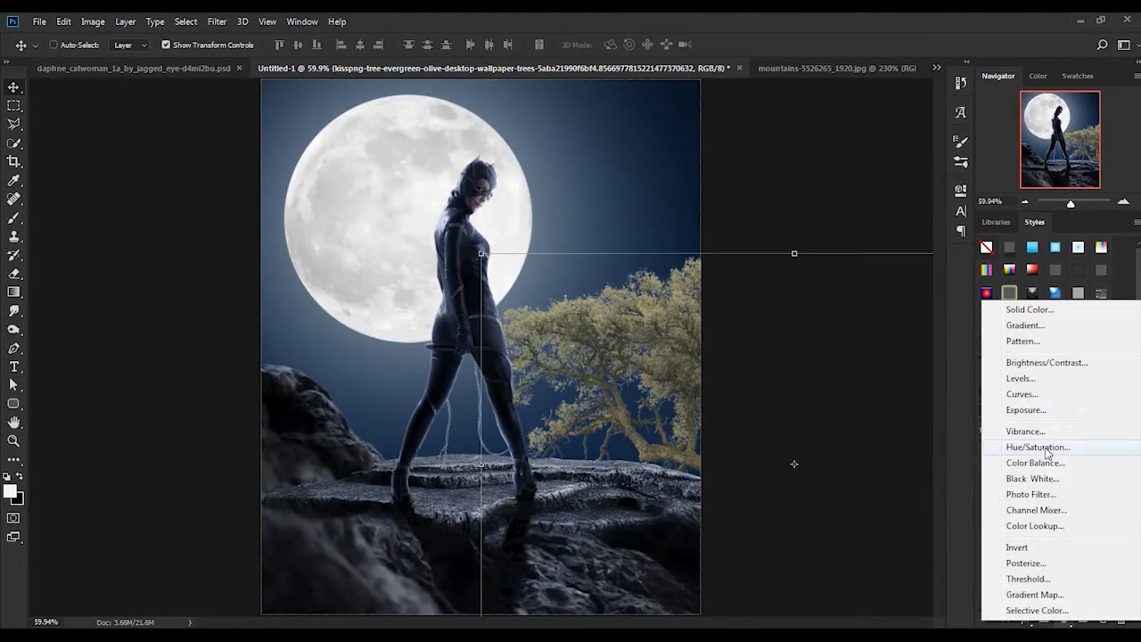
left_click(1027, 410)
left_click(836, 470)
left_click_drag(839, 267, 787, 269)
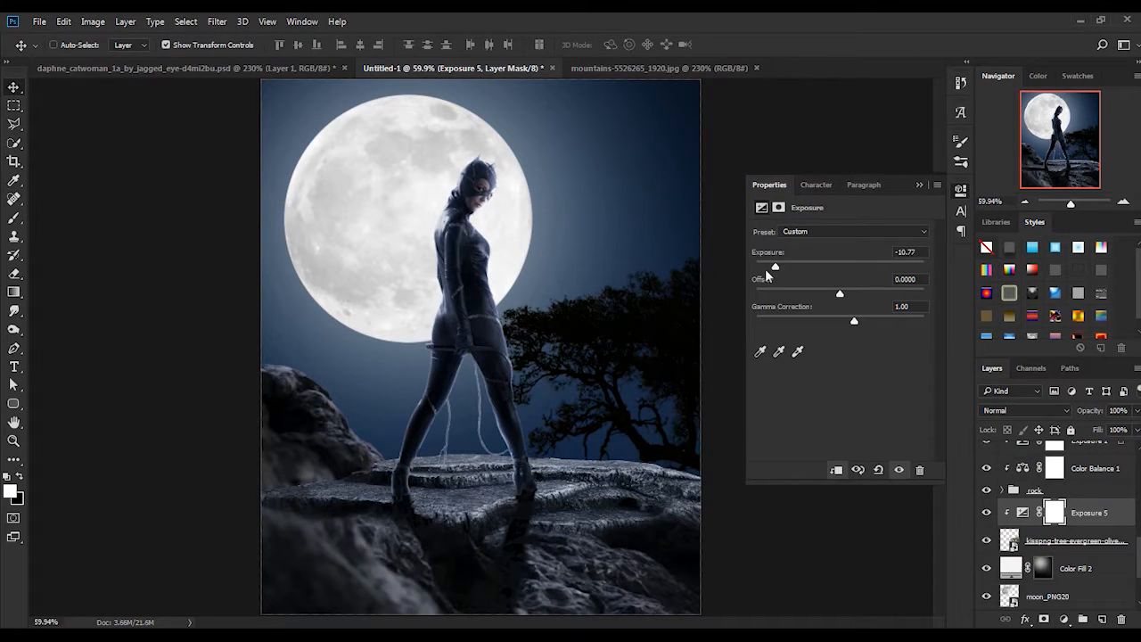
- Apply a Gaussian Blur to the evergreen olive tree layer so it reads as distant background
left_click(1031, 540)
left_click(14, 218)
left_click(214, 22)
mouse_move(318, 181)
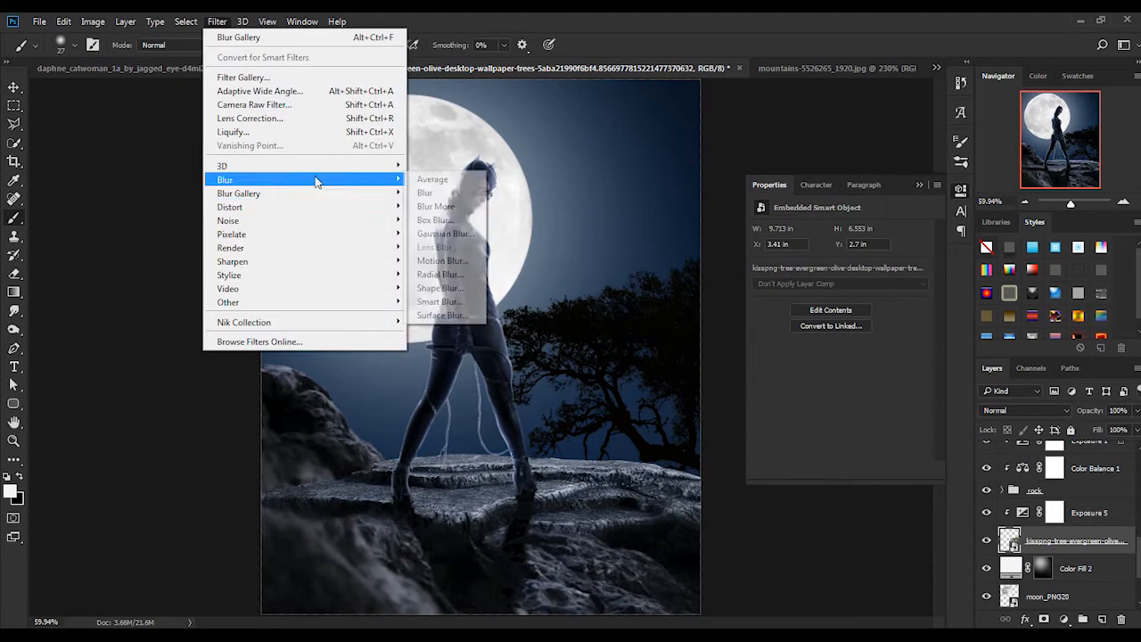
left_click(439, 236)
left_click_drag(745, 350, 744, 351)
left_click(907, 162)
- Paint on the Exposure 5 mask with a soft brush at 31% opacity to lighten the tree foliage facing the moon
left_click(1055, 514)
key("x")
left_click_drag(550, 321, 565, 273)
key("ctrl+z")
left_click_drag(247, 46, 212, 46)
mouse_move(540, 276)
left_mouse_down()
mouse_move(502, 267)
mouse_move(600, 212)
mouse_move(400, 331)
left_mouse_up()
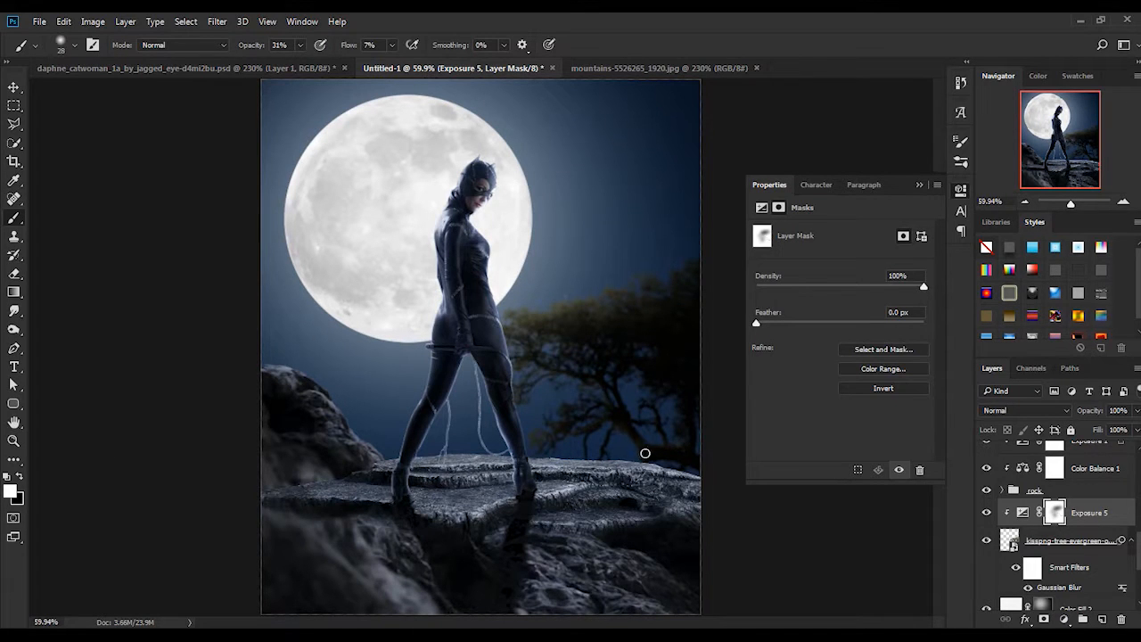
key("x")
key("z")
left_click(443, 311)
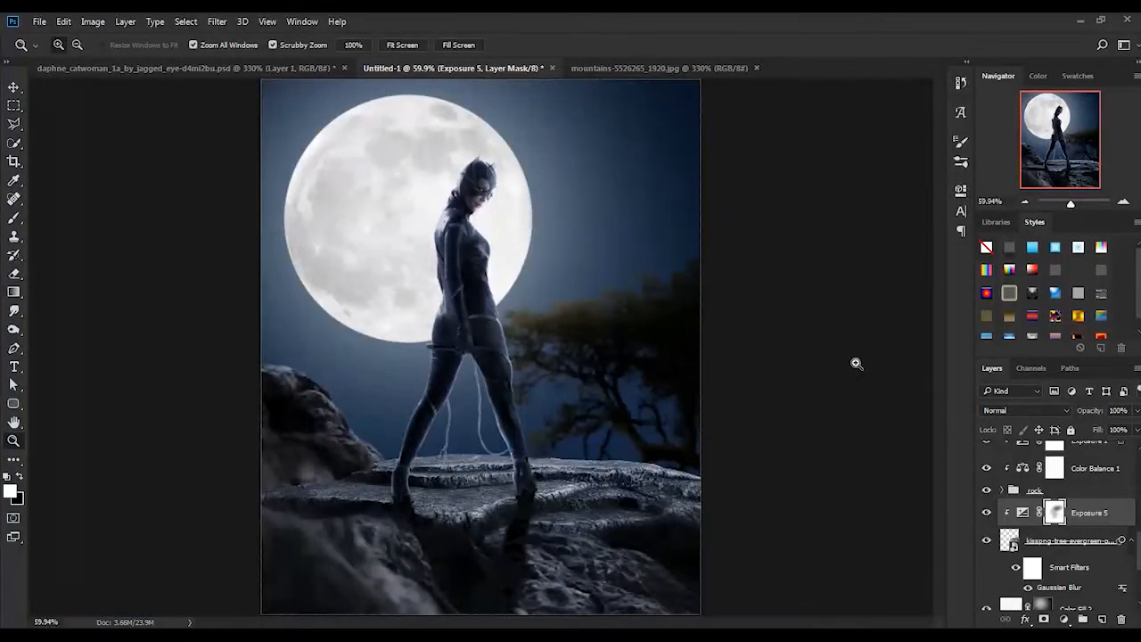
- Darken the whip hanging between the legs on the Exposure 3 mask with a soft 25 px brush at 7% flow
left_click_drag(414, 445, 474, 416)
scroll(1061, 484, "up", 5)
left_click(1060, 486)
left_click(987, 513)
left_click(987, 513)
left_click(987, 513)
key("b")
left_click(1055, 511)
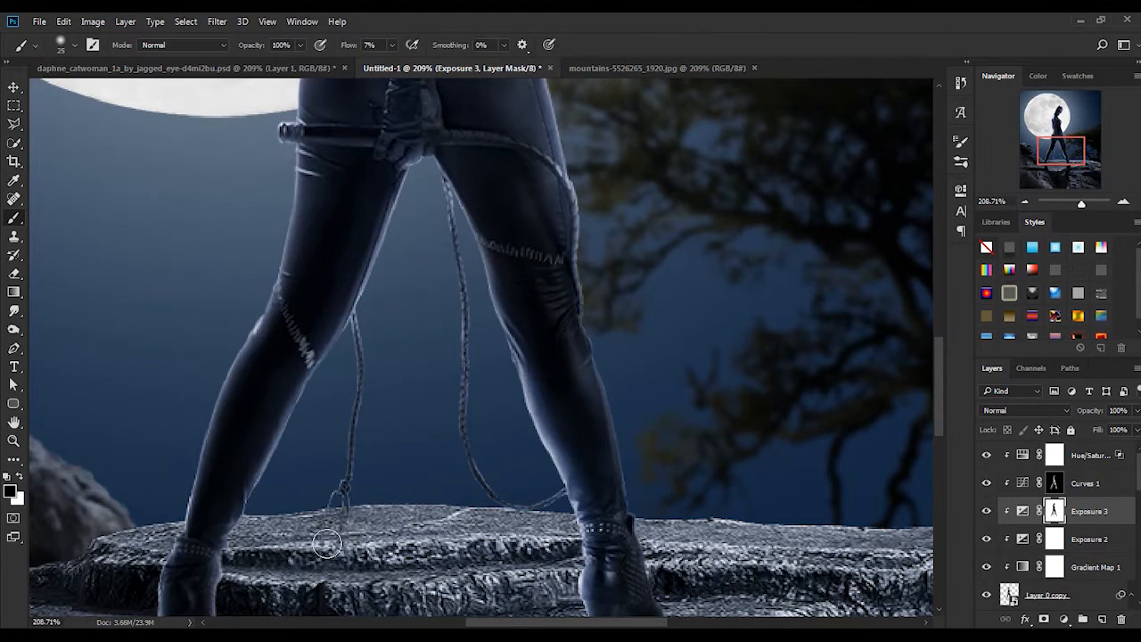
scroll(410, 464, "down", 7)
scroll(415, 411, "up", 10)
scroll(508, 497, "down", 4)
key("x")
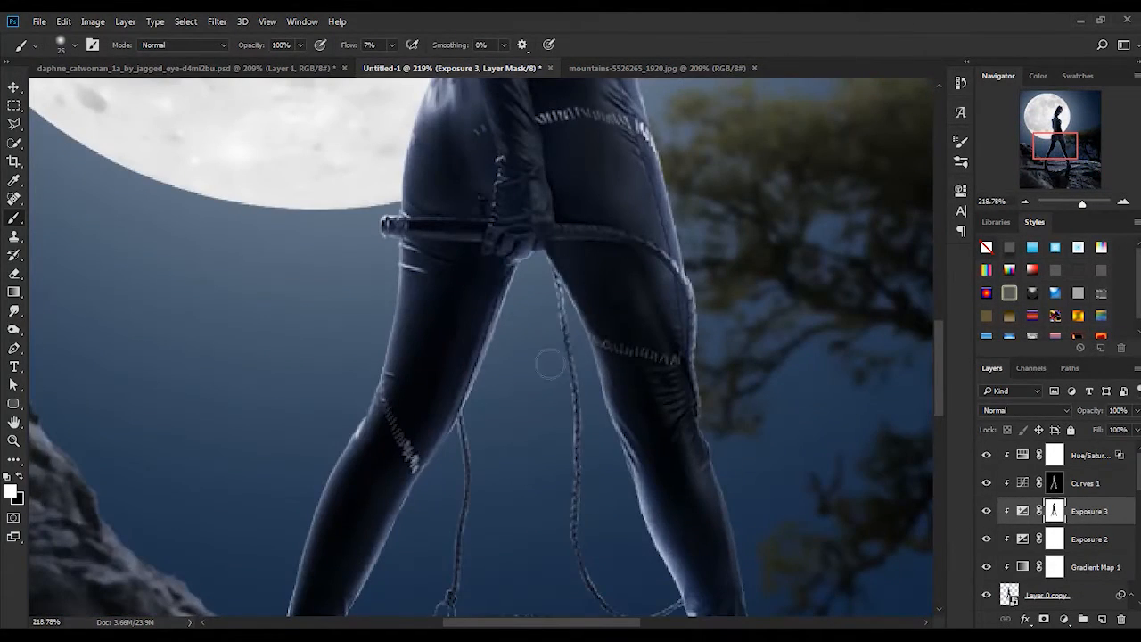
- Add an Outer Glow to the moon_PNG20 layer and choose a near-white glow colour
scroll(550, 492, "down", 10)
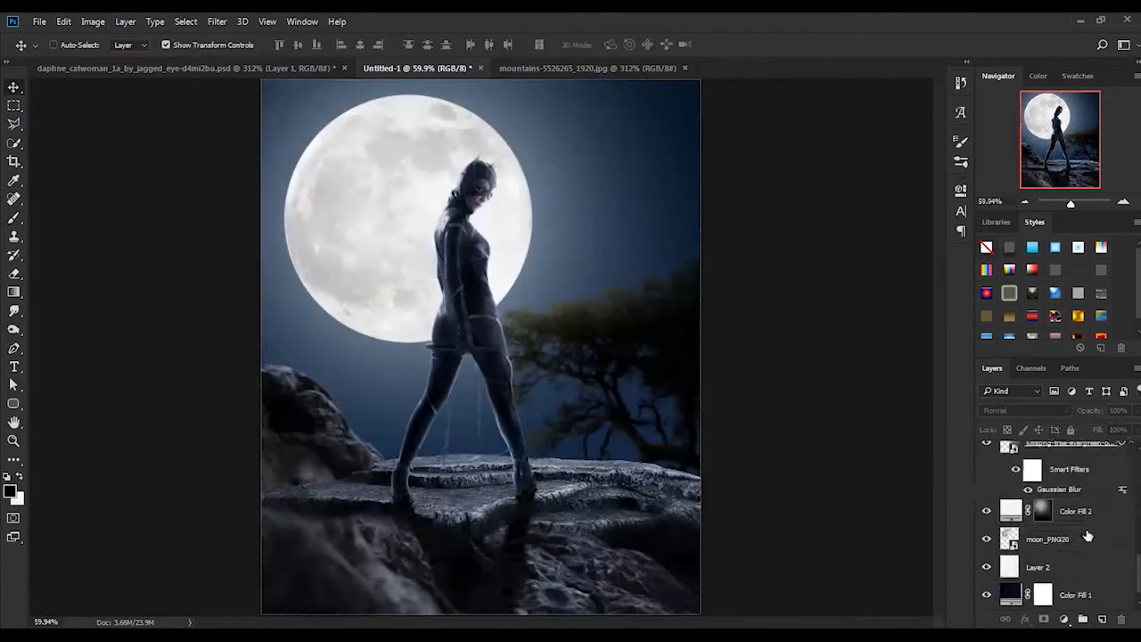
double_click(1073, 516)
left_click(613, 399)
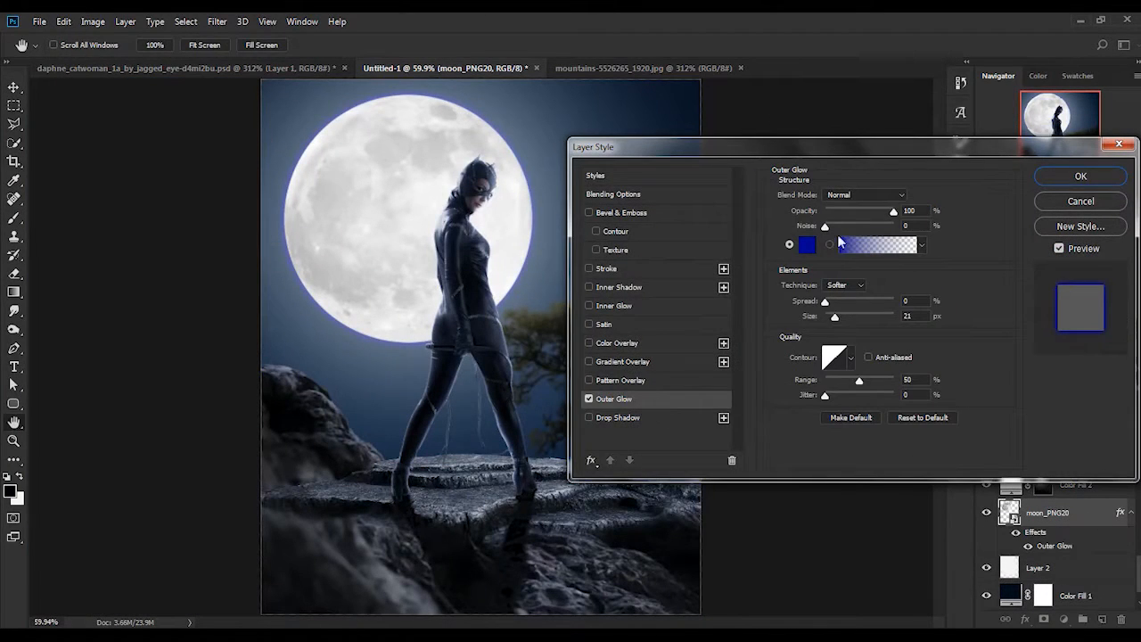
left_click(806, 244)
left_click_drag(951, 395, 950, 400)
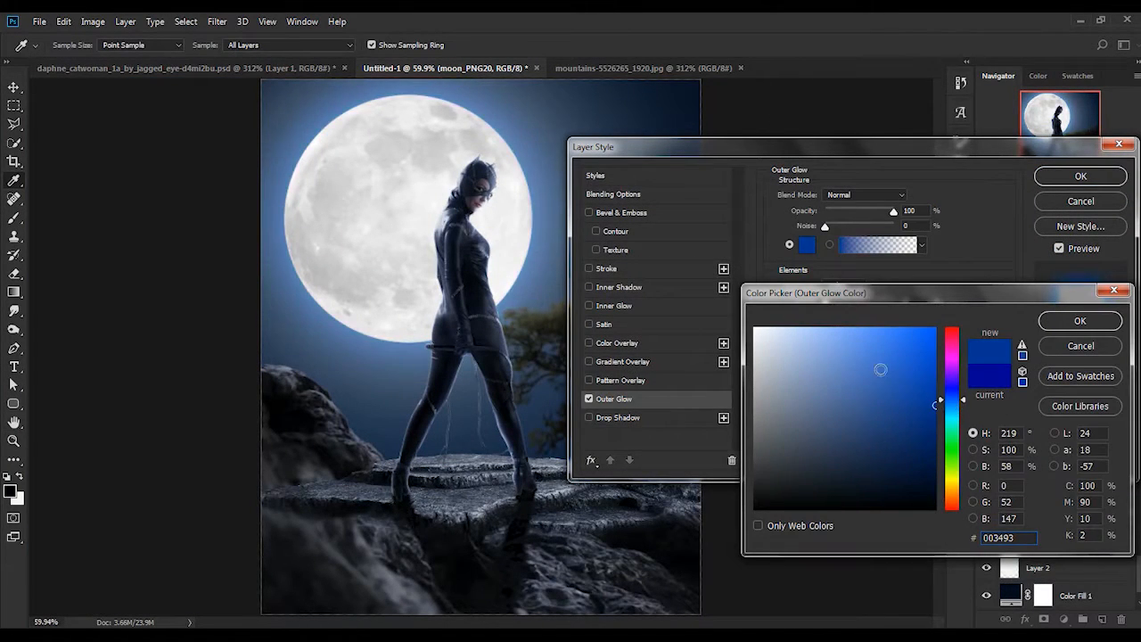
left_click_drag(879, 369, 761, 328)
left_click(1061, 323)
- Adjust the blend mode, opacity and size of the moon's Outer Glow for a soft halo
left_click_drag(893, 212, 837, 213)
left_click(858, 195)
left_click(861, 303)
mouse_move(867, 317)
left_mouse_down()
mouse_move(824, 319)
mouse_move(838, 318)
left_mouse_up()
left_click_drag(838, 212, 871, 212)
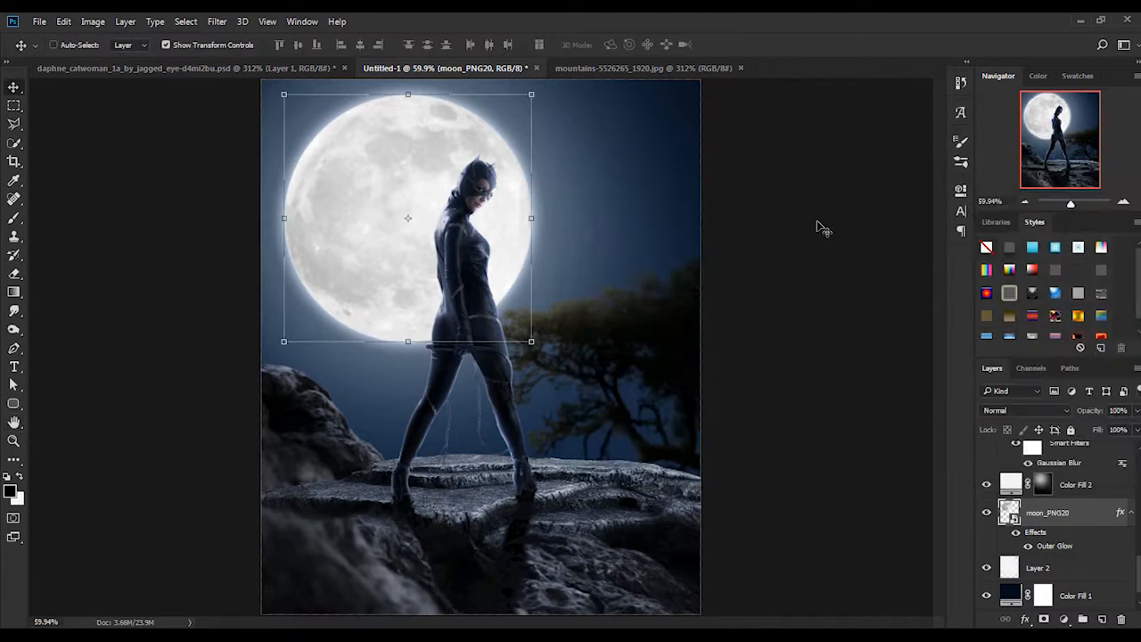
- Place the Desktop Wallpapers_Downloadha (92) cloud image directly above Layer 2, scaled to about 25.6%
key("z")
key("alt+bracketleft")
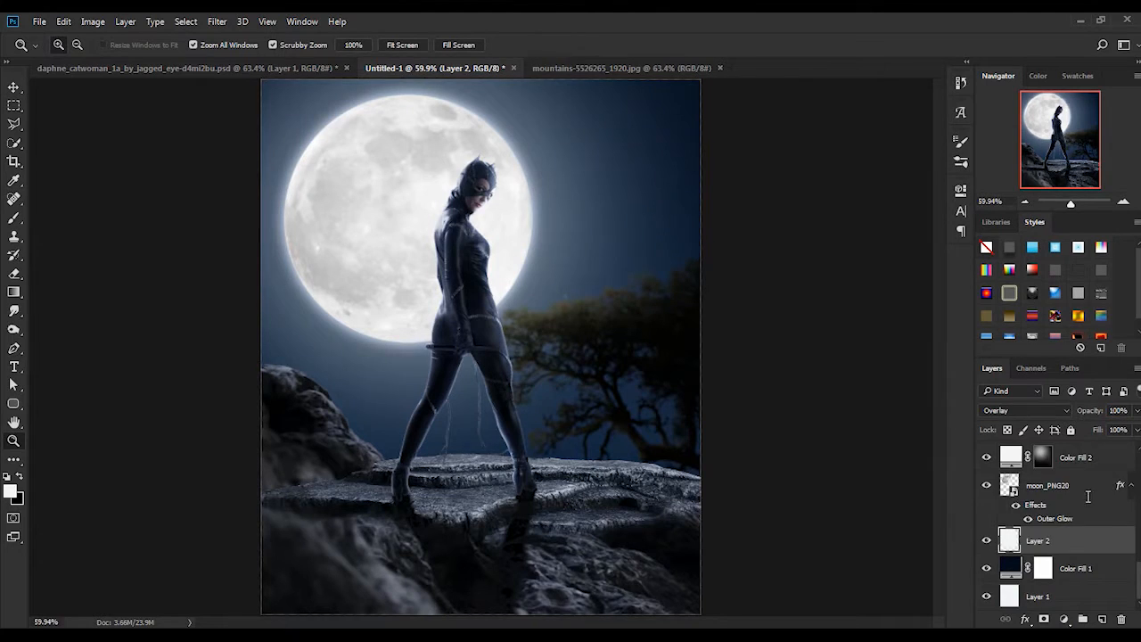
type("25")
key("Return")
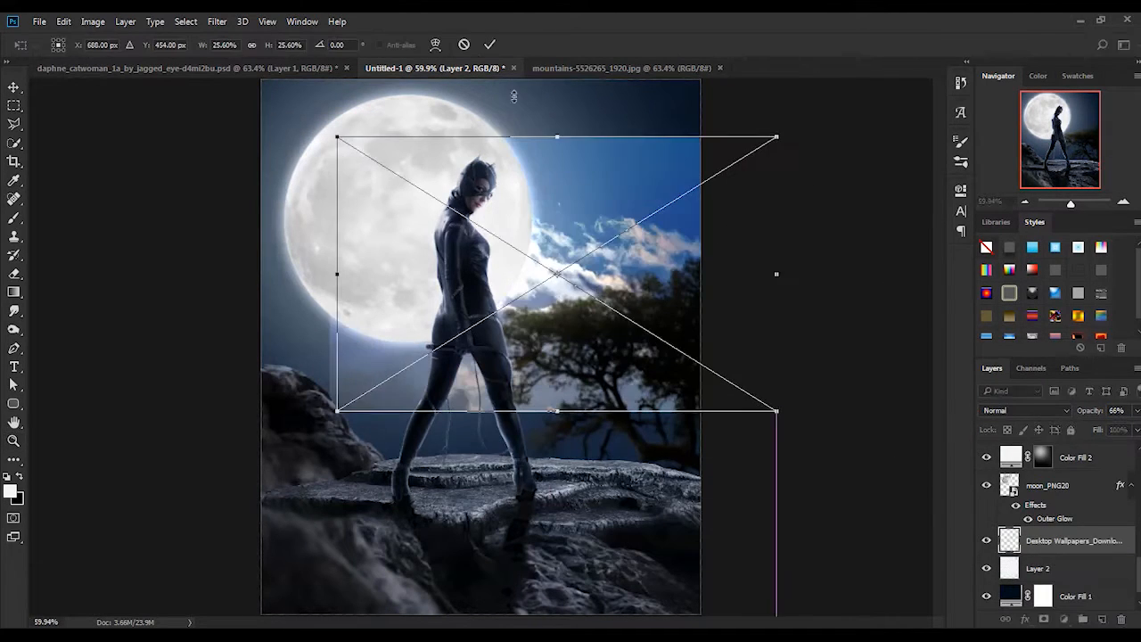
key("Return")
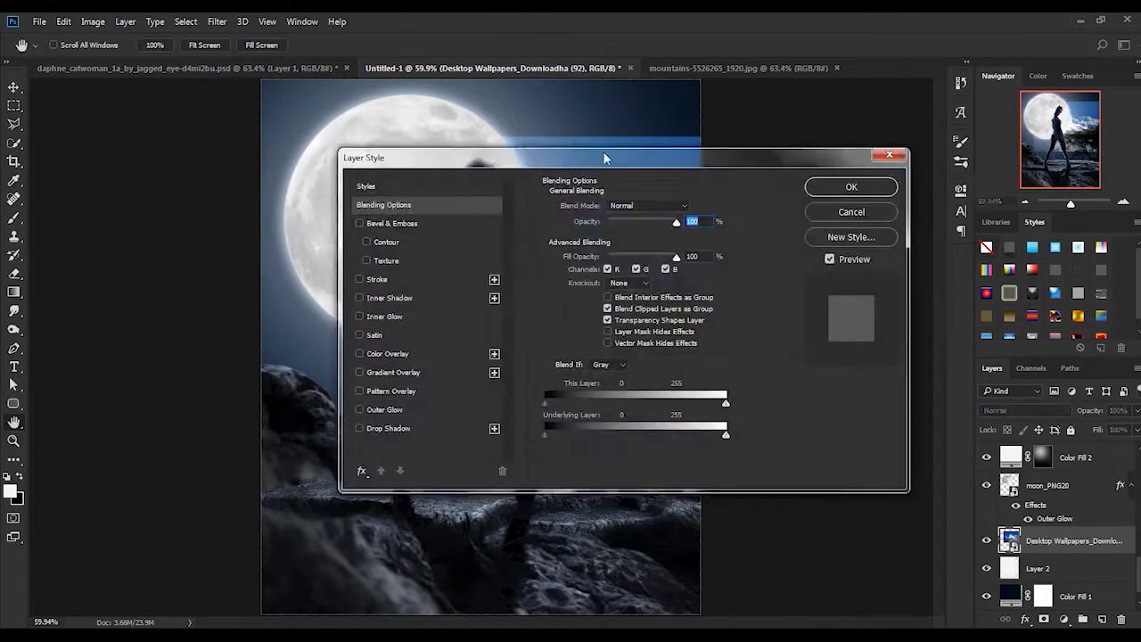
- Knock out the cloud image's dark sky with a Blend If channel, raising and splitting the dark slider of This Layer
left_click_drag(627, 161, 881, 123)
left_click(863, 327)
left_click(854, 365)
left_click_drag(751, 116, 837, 103)
left_click_drag(886, 352, 941, 350)
left_click_drag(993, 352, 967, 348)
key("Return")
- Position the clouds in the sky to the right of the moon and set their order in the layer stack
key("v")
left_click_drag(661, 225, 738, 157)
left_click_drag(1045, 536, 1045, 472)
left_click_drag(675, 259, 624, 309)
mouse_move(640, 307)
left_mouse_down()
mouse_move(682, 306)
mouse_move(708, 259)
left_mouse_up()
key("ctrl+[")
- Add a layer mask to the cloud layer and lower its opacity to 49%
left_click(1044, 619)
left_click(13, 218)
left_click_drag(1089, 411, 1059, 412)
right_click(625, 272)
- Duplicate the clouds, enlarge the copy to about 169% and place it low in the sky behind the figure
left_click(13, 87)
left_click_drag(575, 171, 293, 358)
mouse_move(600, 245)
left_mouse_down()
mouse_move(752, 151)
mouse_move(621, 242)
mouse_move(660, 303)
mouse_move(654, 245)
left_mouse_up()
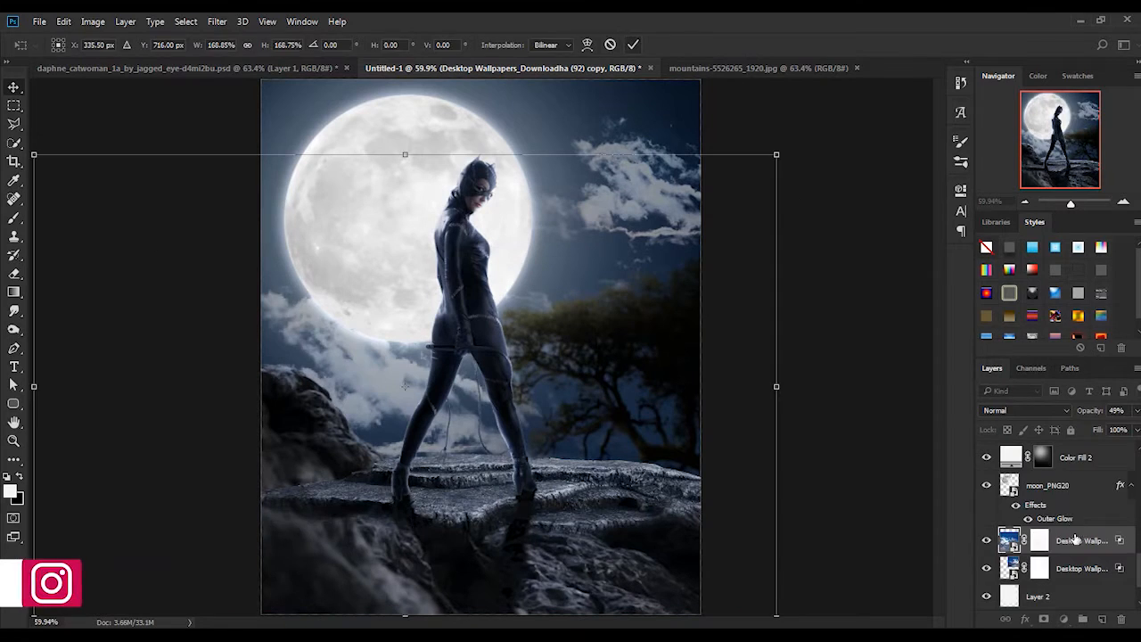
key("Return")
- Raise the copied clouds' opacity and fade them on their mask with a large soft black brush at 6% flow
left_click_drag(1075, 540, 1072, 475)
left_click(1037, 489)
left_click_drag(1090, 411, 1137, 411)
left_click(17, 219)
mouse_move(246, 311)
left_mouse_down()
mouse_move(344, 428)
mouse_move(535, 438)
left_mouse_up()
mouse_move(466, 429)
left_mouse_down()
mouse_move(415, 304)
mouse_move(365, 406)
mouse_move(481, 428)
mouse_move(275, 422)
left_mouse_up()
left_click_drag(349, 44, 337, 45)
key("ctrl+alt+z")
key("ctrl+alt+z")
mouse_move(370, 421)
left_mouse_down()
mouse_move(561, 442)
mouse_move(253, 263)
left_mouse_up()
mouse_move(516, 470)
left_mouse_down()
mouse_move(347, 479)
mouse_move(423, 497)
left_mouse_up()
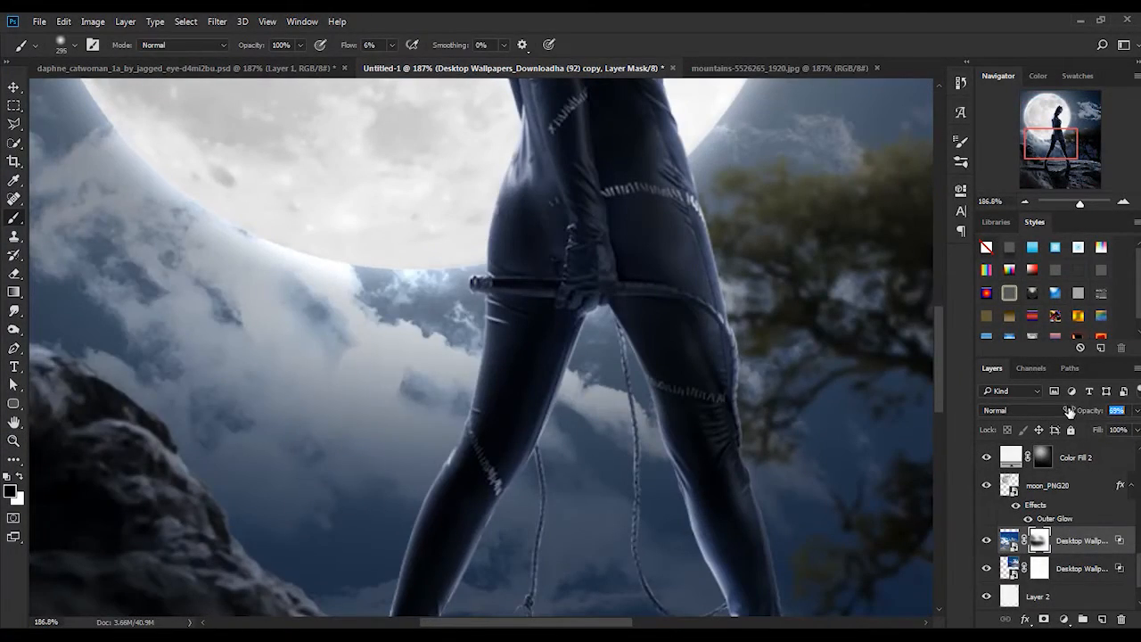
- Set the copied cloud layer's opacity to 52% and soften its remaining edges near the moon on the mask
left_click_drag(1069, 411, 1058, 412)
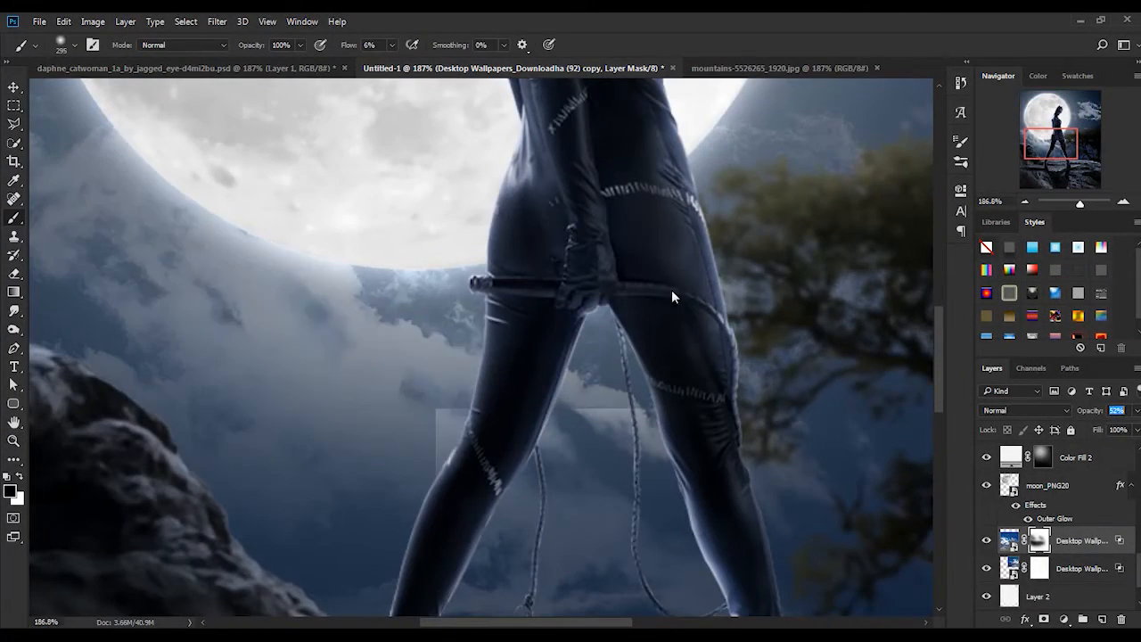
left_click_drag(419, 290, 267, 219)
key("bracketleft")
key("bracketleft")
key("bracketleft")
key("bracketleft")
key("bracketleft")
key("bracketleft")
key("bracketleft")
key("bracketleft")
key("bracketleft")
key("bracketleft")
left_click(11, 437)
left_click(405, 45)
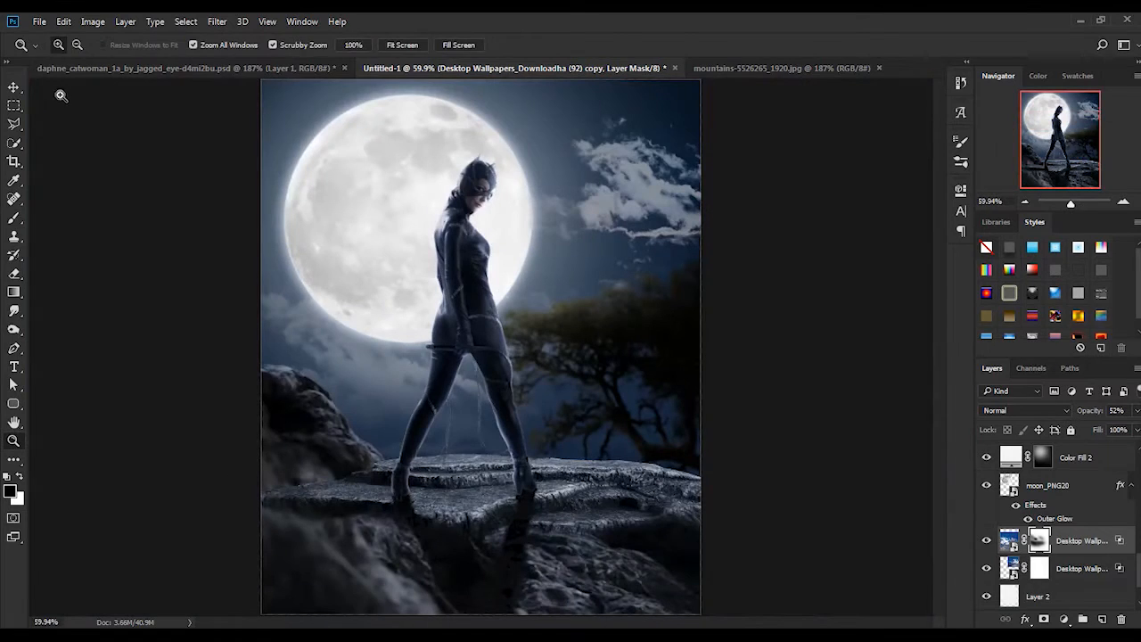
- Make another copy of the clouds and place it in the upper-left sky around the moon
left_click(13, 89)
left_click_drag(472, 395, 388, 123)
left_click(13, 441)
left_click_drag(579, 321, 488, 323)
right_click(488, 324)
left_click(504, 333)
scroll(1019, 542, "up", 3)
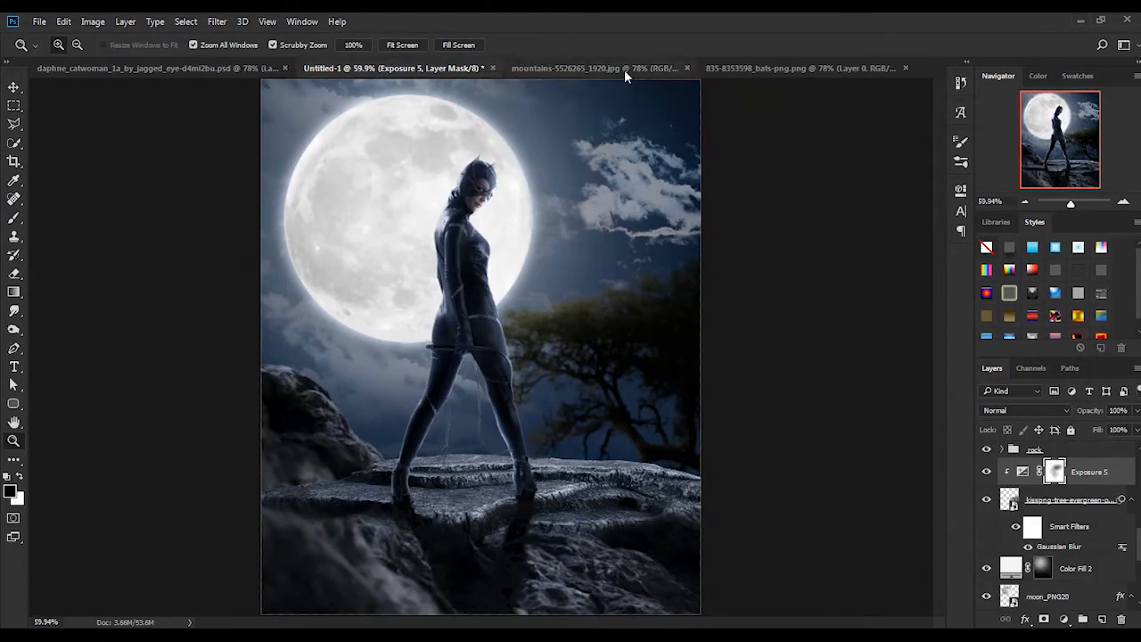
left_click(624, 70)
left_click(795, 68)
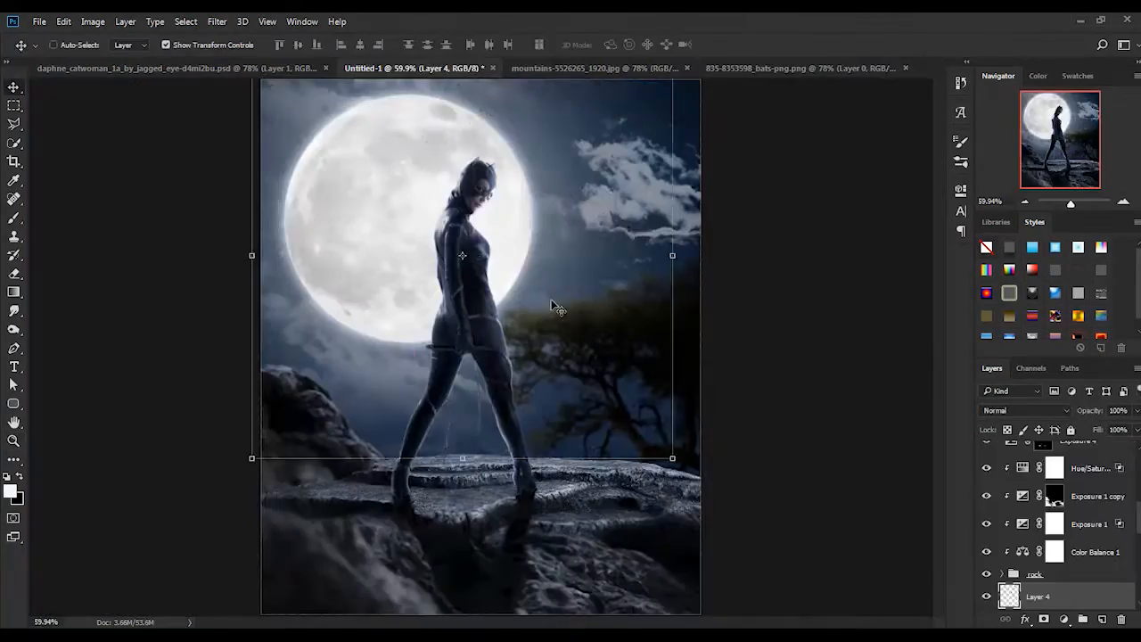
mouse_move(553, 330)
left_mouse_down()
mouse_move(594, 340)
mouse_move(552, 344)
mouse_move(535, 335)
mouse_move(544, 332)
left_mouse_up()
- Convert the bats layer for smart filters and apply a Gaussian Blur of about 3.2 px
left_click(217, 21)
left_click(263, 57)
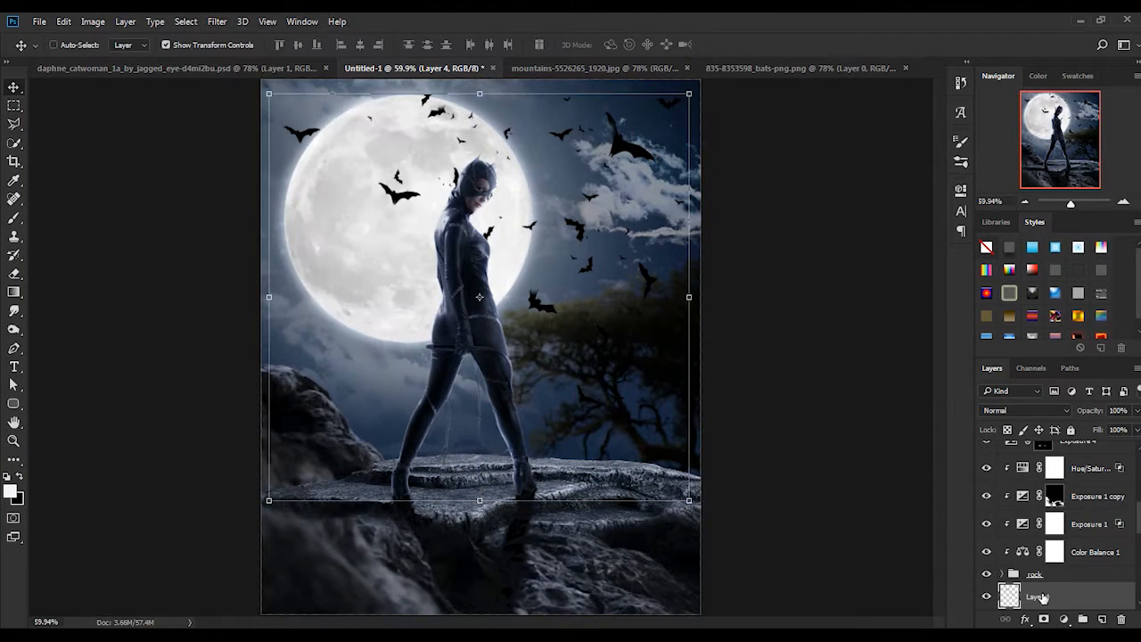
left_click(216, 21)
left_click(437, 233)
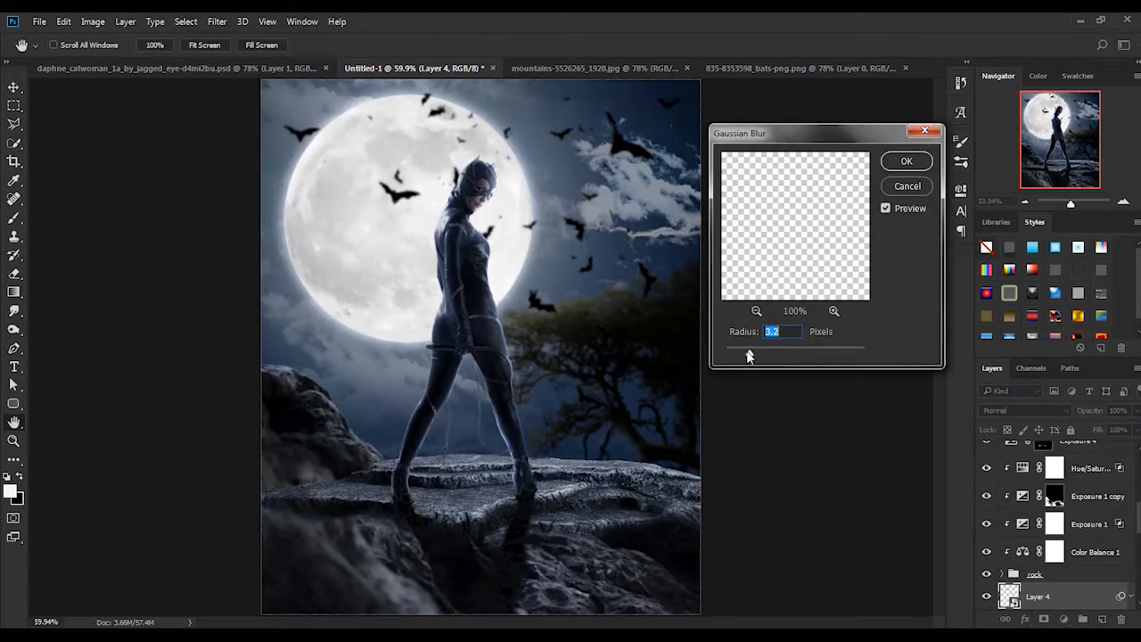
left_click(905, 161)
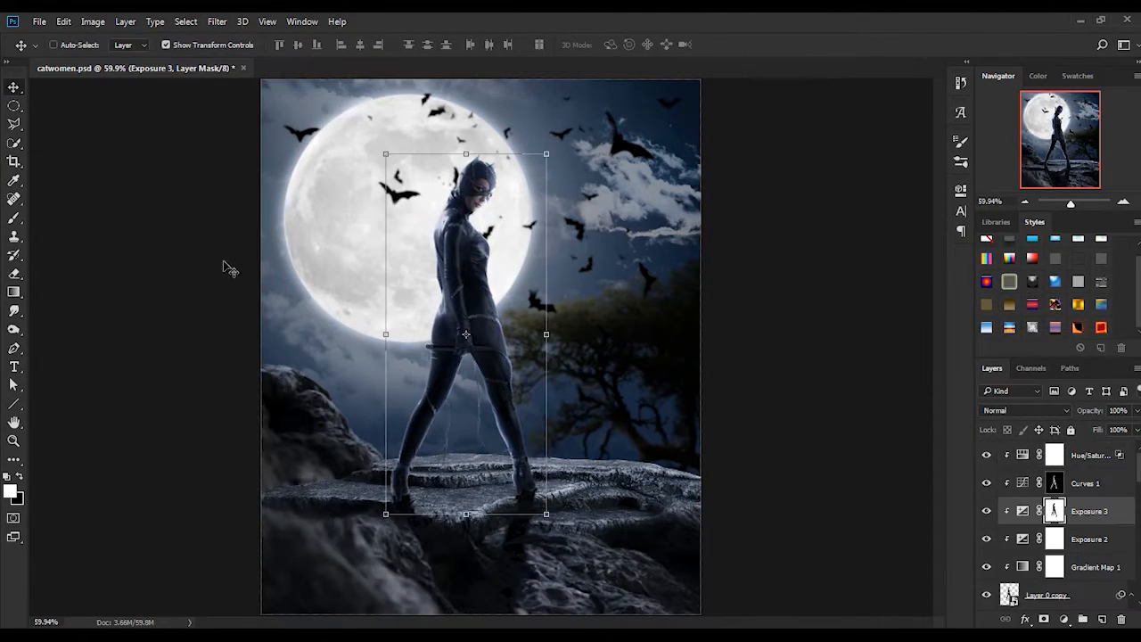
- Paint black over the shoes on the Exposure 3 mask with a soft 15 px brush at 100% flow
key("b")
right_click(455, 296)
key("Escape")
scroll(535, 508, "up", 5)
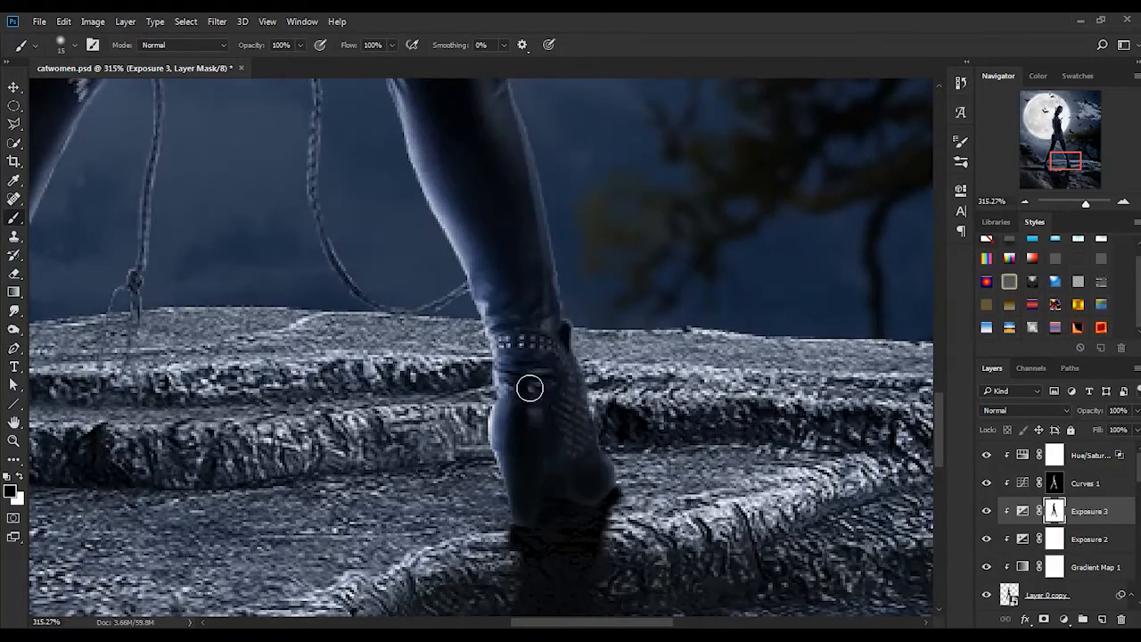
left_click_drag(546, 516, 346, 502)
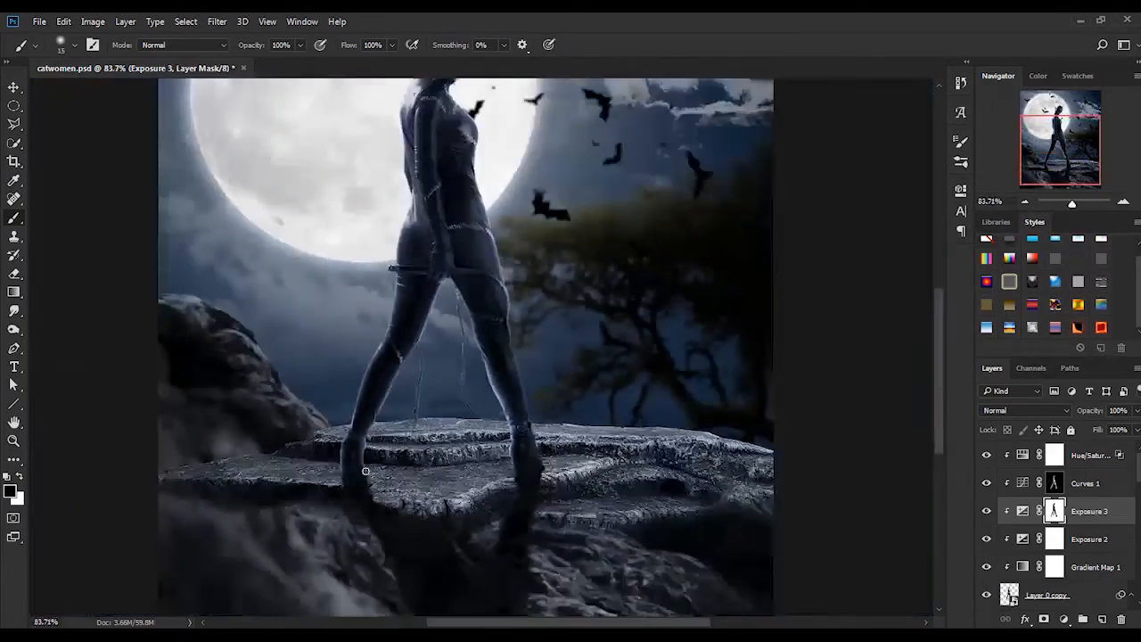
key("z")
key("ctrl+0")
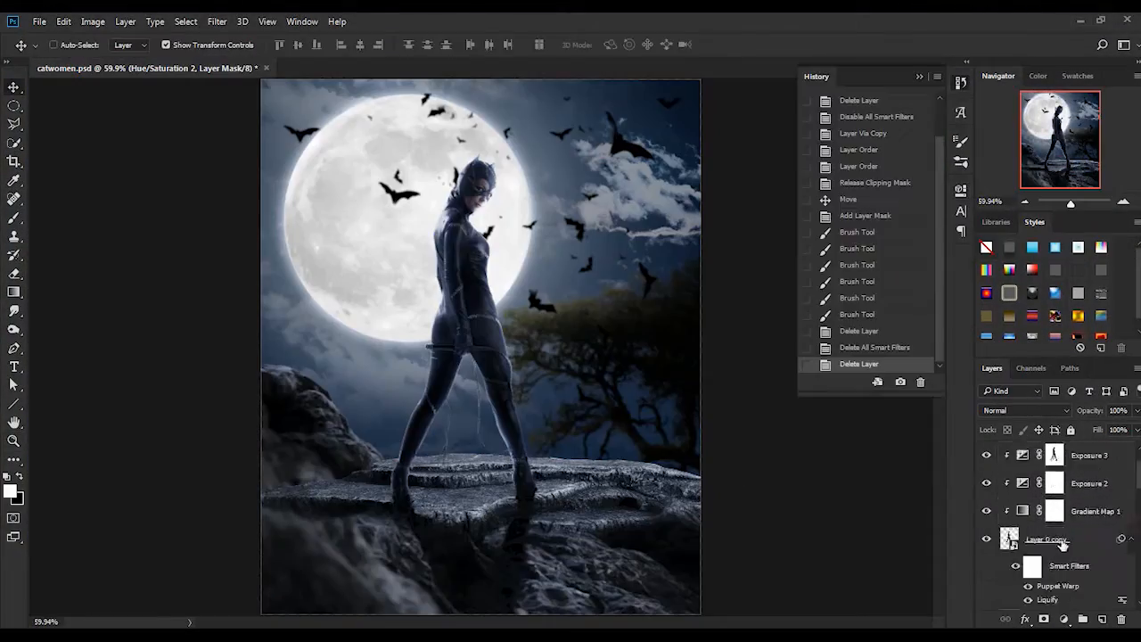
- Duplicate the PikPng.com_rock layer to the top of the rock group and move the copy down into the foreground
scroll(1063, 544, "down", 5)
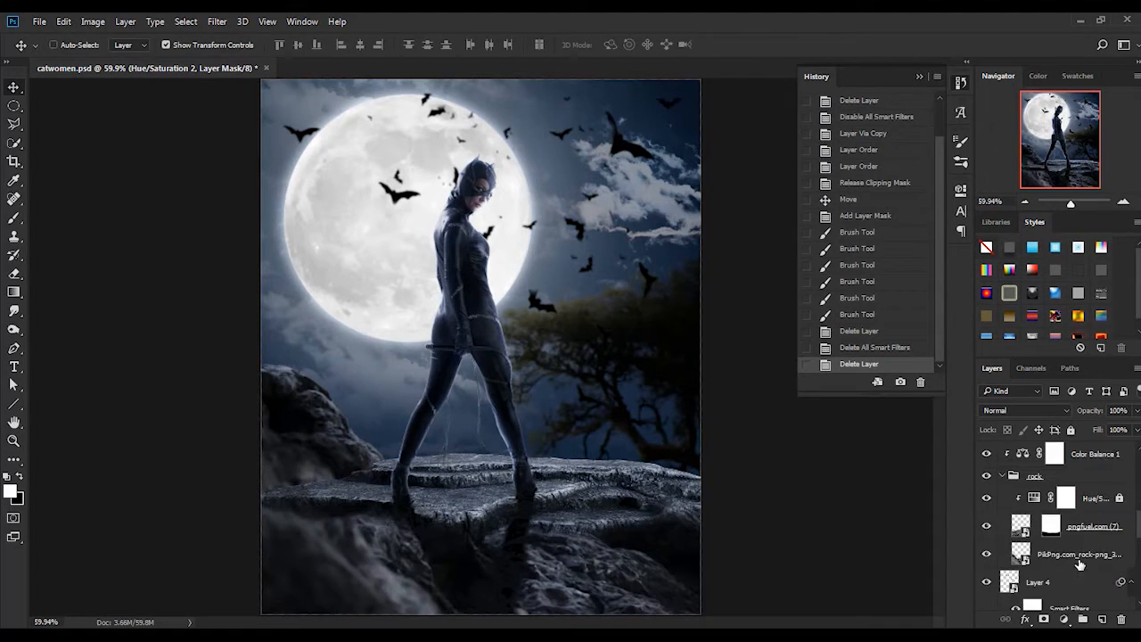
left_click(1077, 528)
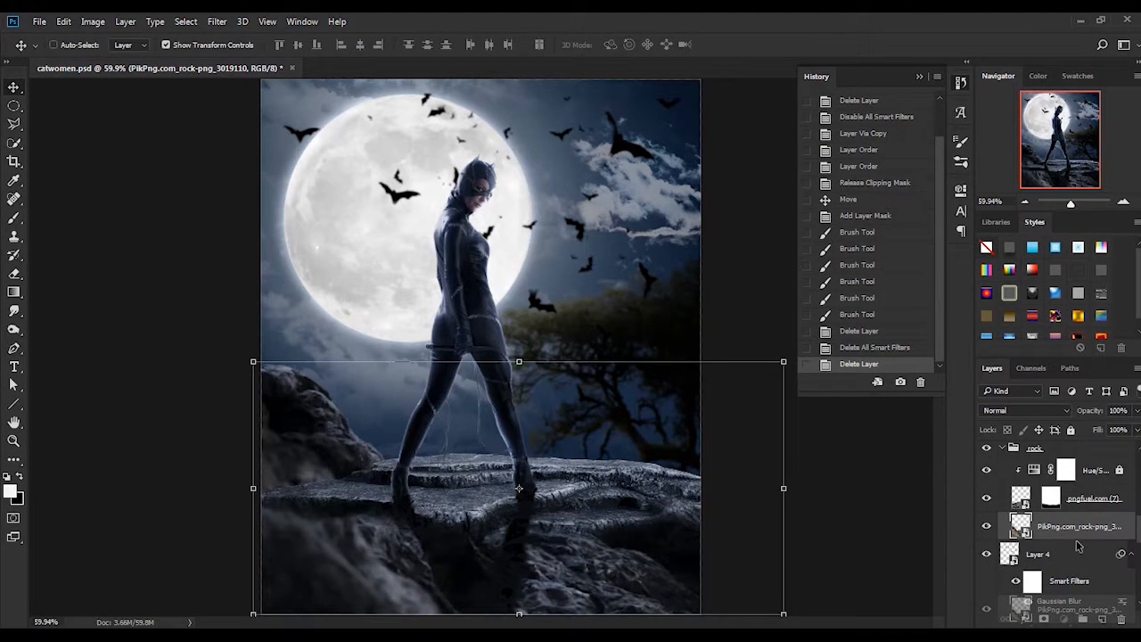
left_click_drag(1059, 533, 1053, 459)
left_click_drag(672, 472, 657, 541)
left_click_drag(538, 558, 542, 554)
left_click(15, 441)
left_click_drag(337, 447, 318, 445)
key("ctrl+0")
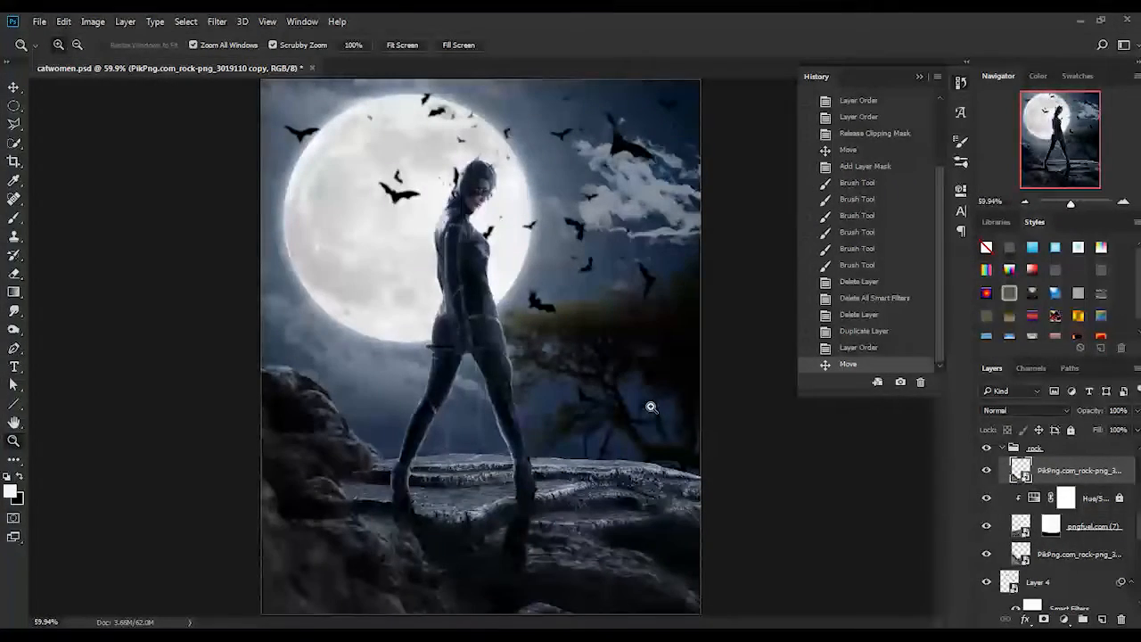
- Fine-tune the duplicated rock's position so it fills the lower-left foreground against the canvas edge
left_click(14, 87)
mouse_move(339, 493)
left_mouse_down()
mouse_move(348, 500)
mouse_move(335, 499)
left_mouse_up()
mouse_move(398, 539)
left_mouse_down()
mouse_move(396, 556)
mouse_move(402, 544)
left_mouse_up()
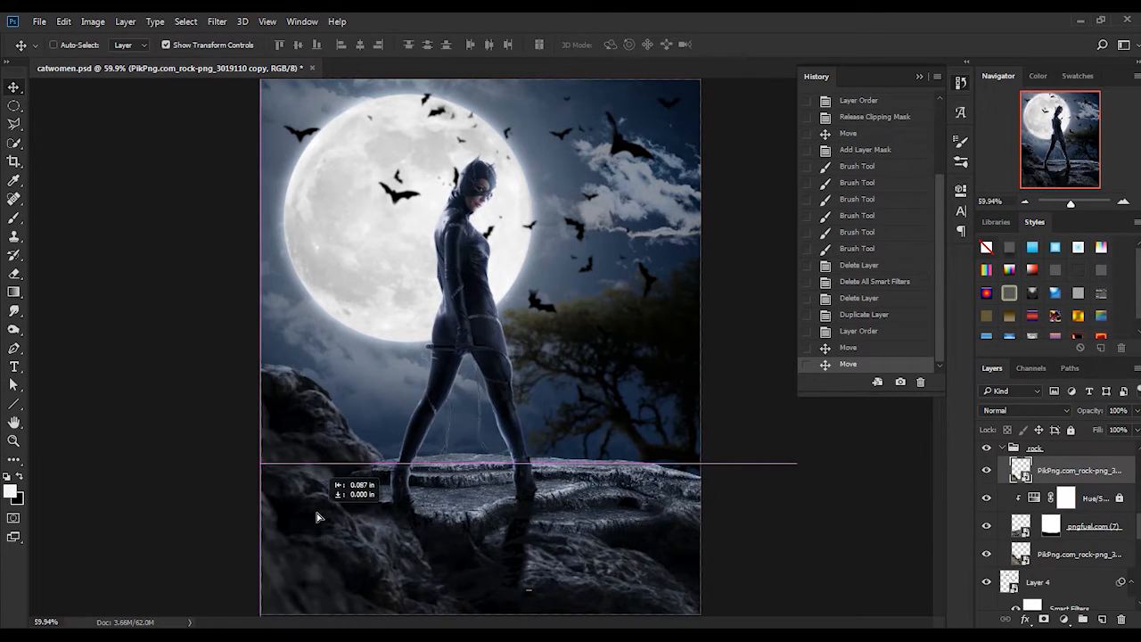
key("z")
left_click_drag(336, 497, 407, 502)
key("ctrl+0")
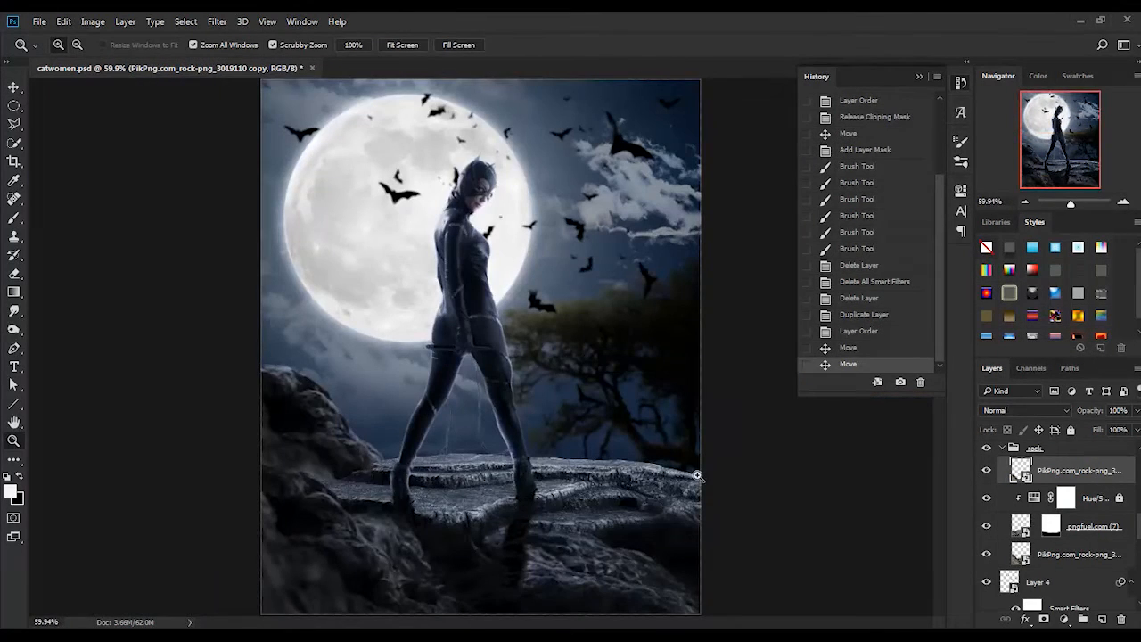
- Paint black over the moon's centre on the Color Fill 2 mask with a soft 476 px brush to restore surface detail
scroll(1025, 499, "down", 5)
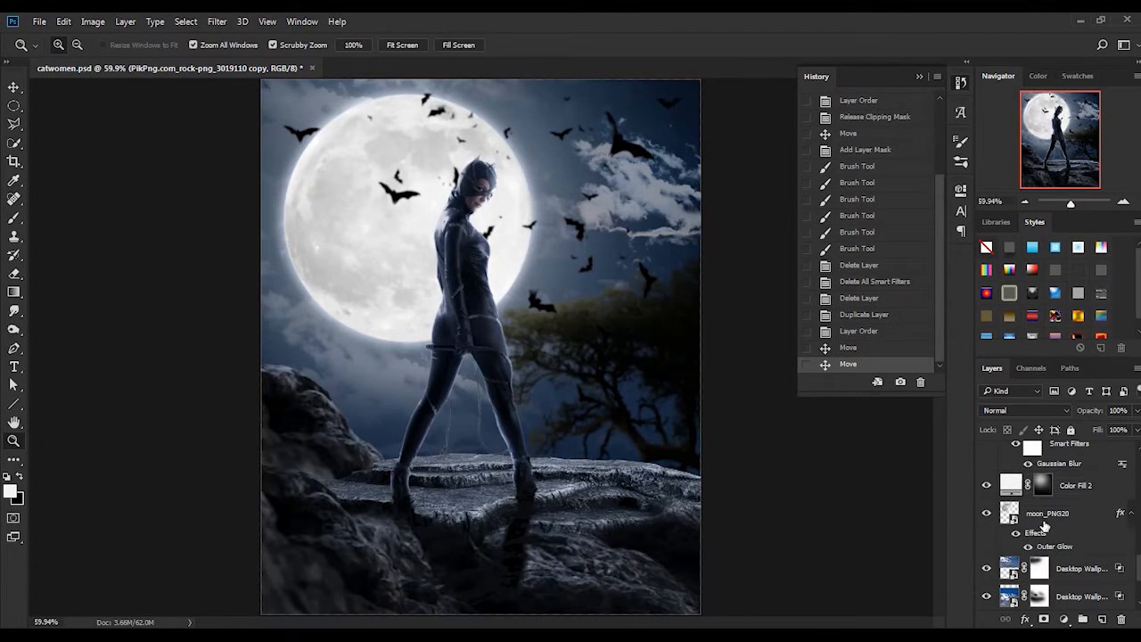
left_click(12, 219)
left_click(410, 216)
left_click_drag(408, 216, 356, 216)
key("x")
left_click(407, 215)
left_click(410, 215)
left_click(400, 223)
left_click(406, 219)
left_click(411, 221)
left_click(421, 229)
left_click(424, 228)
left_click(425, 229)
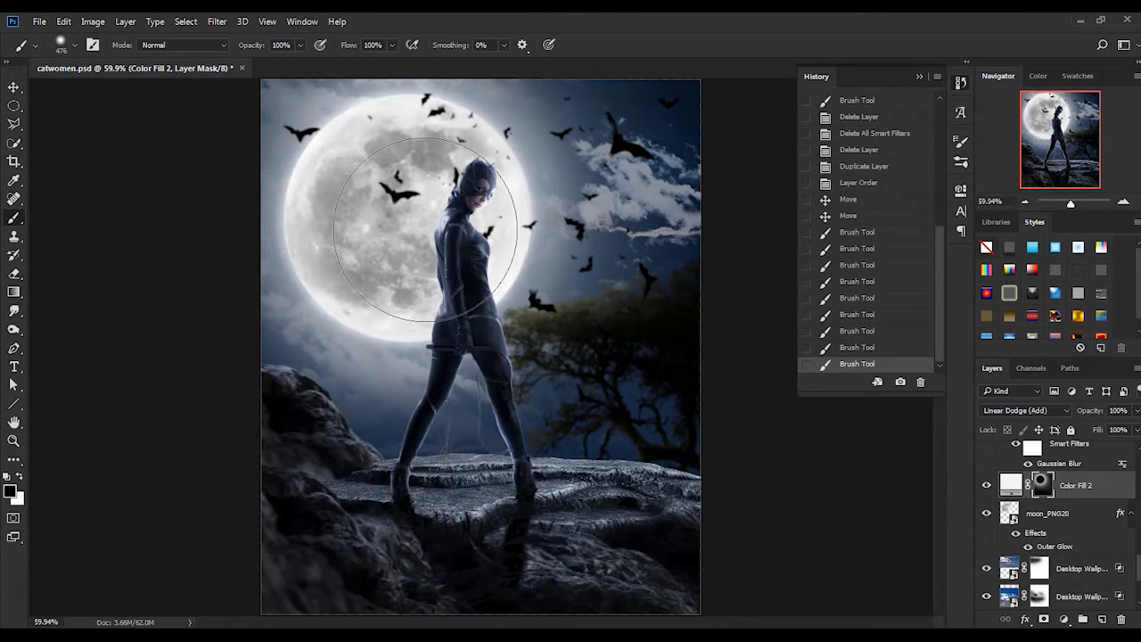
left_click(986, 486)
left_click(986, 488)
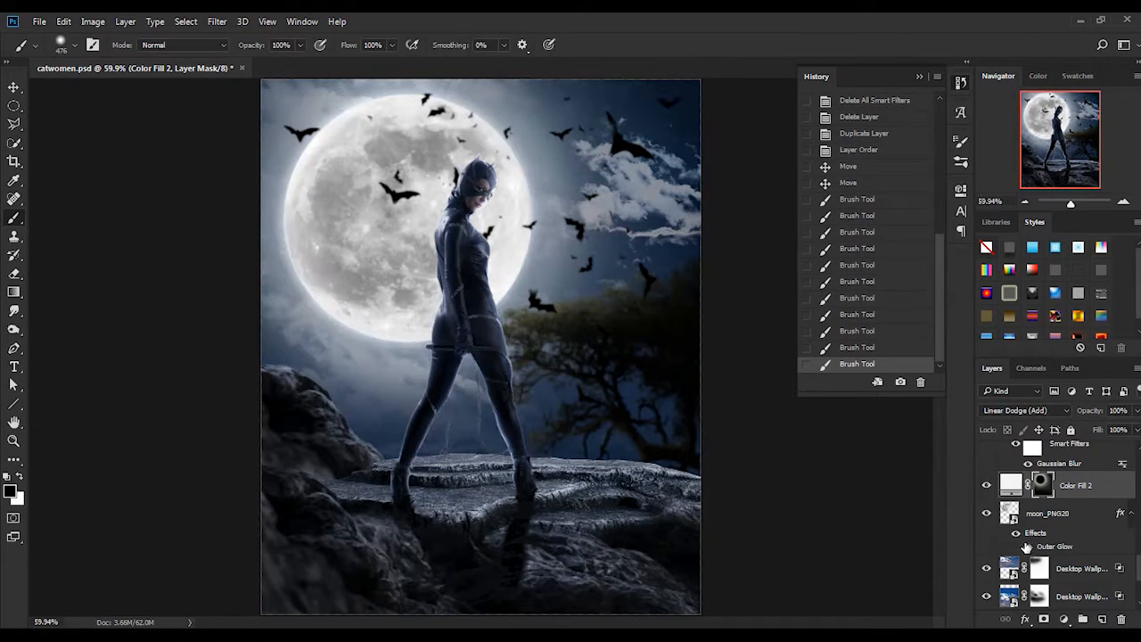
scroll(1075, 479, "up", 15)
key("x")
left_click(576, 413)
left_click(920, 77)
- Compare the shadow on Layer 3 beneath the shoes hidden and shown, and leave the layer hidden
scroll(1073, 547, "up", 8)
left_click(1007, 496)
key("v")
scroll(1061, 558, "down", 1)
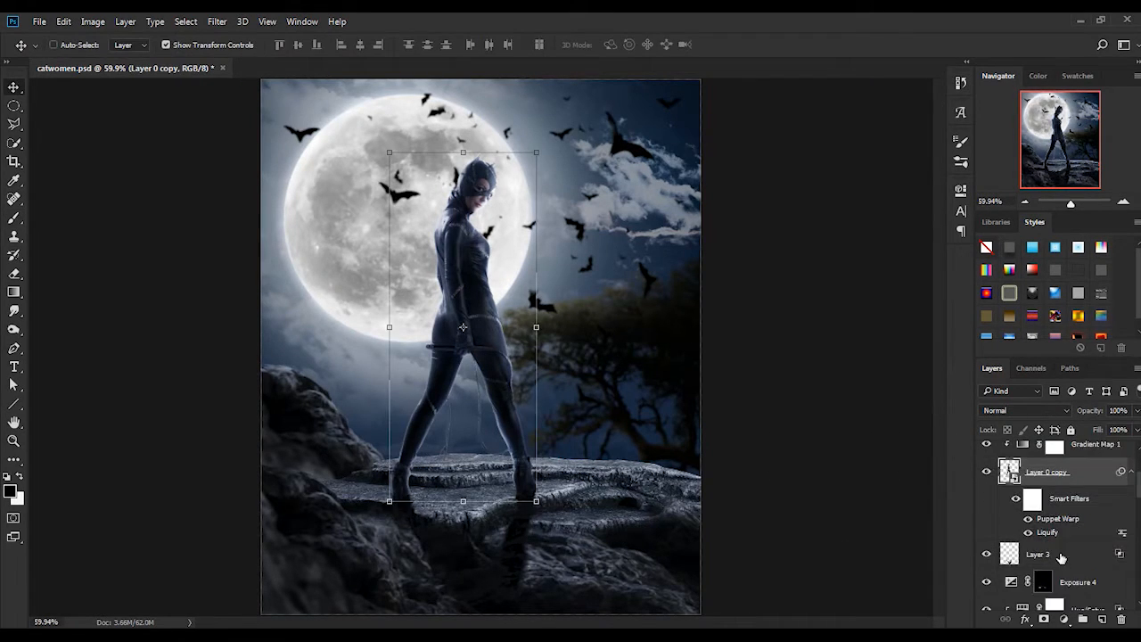
scroll(1061, 558, "down", 1)
left_click(1043, 530)
left_click(987, 526)
left_click(987, 526)
scroll(488, 582, "up", 8)
left_click(987, 526)
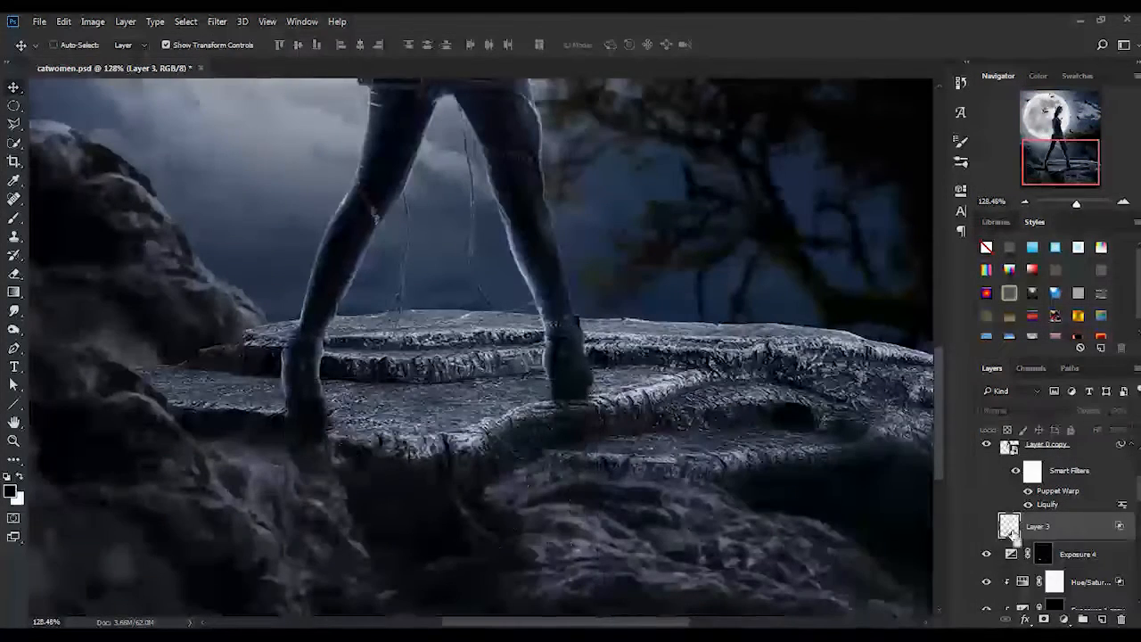
- Delete the Exposure 4 layer mask and replace it with a new black mask
right_click(1043, 554)
left_click(972, 430)
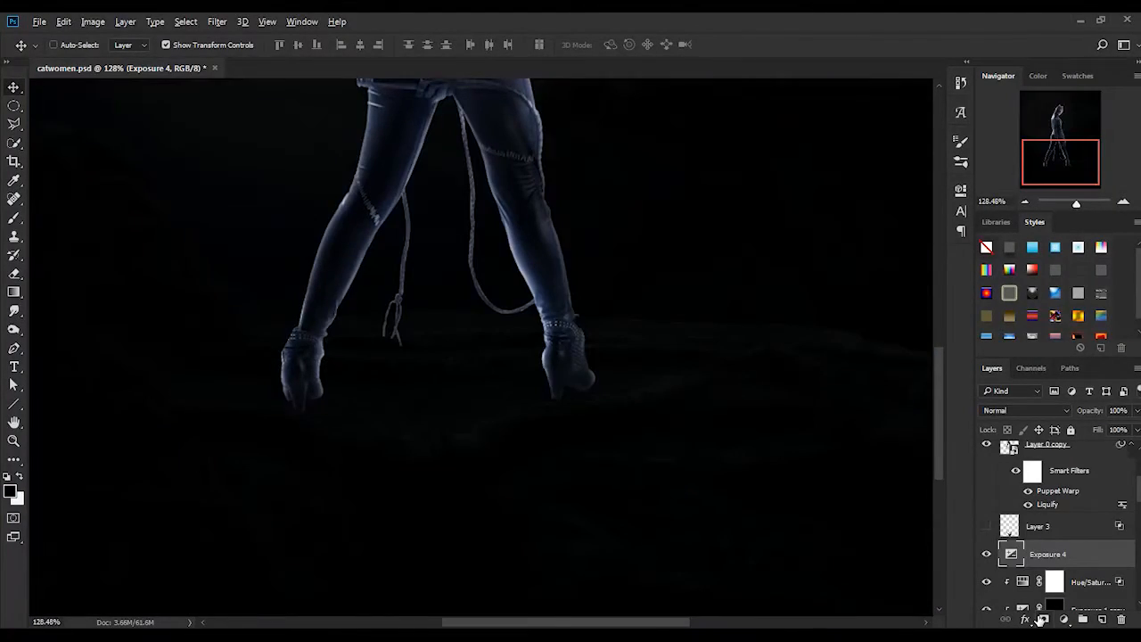
left_click(1042, 620, "alt")
left_click(1011, 531)
left_click(1042, 557)
- Paint the figure's cast shadows from both shoes across the rocks on the Exposure 4 mask and set its exposure to -4.73
key("b")
left_click_drag(288, 288, 356, 311)
mouse_move(340, 509)
left_mouse_down()
mouse_move(306, 280)
mouse_move(390, 566)
left_mouse_up()
left_click_drag(192, 223, 334, 563)
key("ctrl+d")
left_click_drag(628, 301, 700, 487)
double_click(1007, 555)
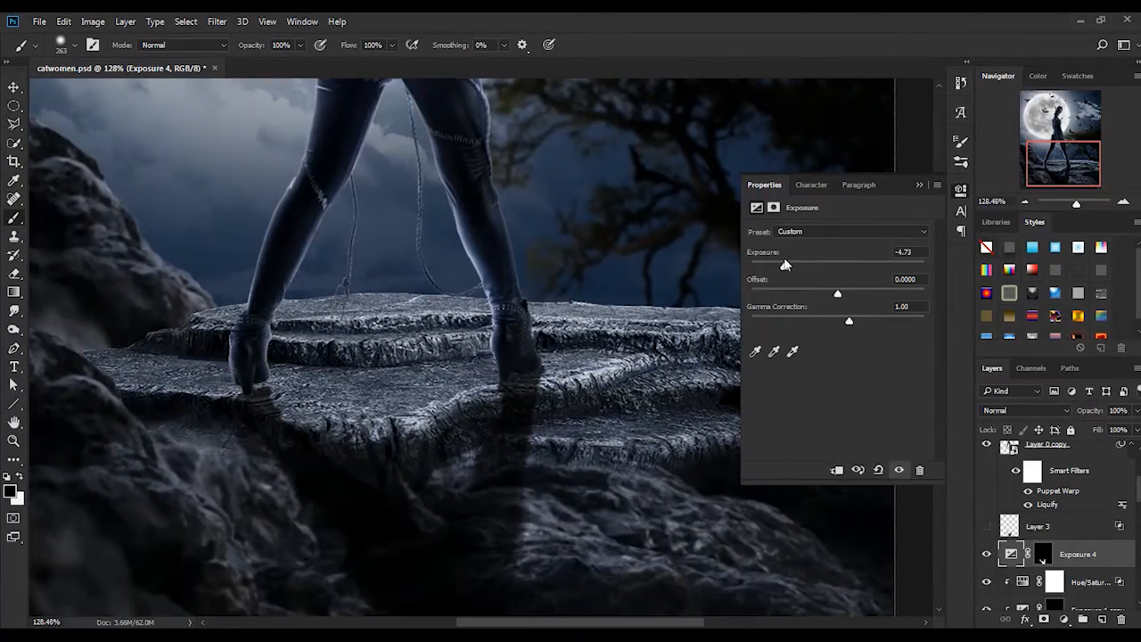
left_click(919, 184)
- Refine the Exposure 4 mask around the base of both shoes with a soft 23 px brush
left_click(1041, 560)
left_click_drag(438, 402, 346, 402)
scroll(228, 397, "up", 5)
scroll(291, 360, "down", 2)
left_click_drag(300, 367, 291, 360)
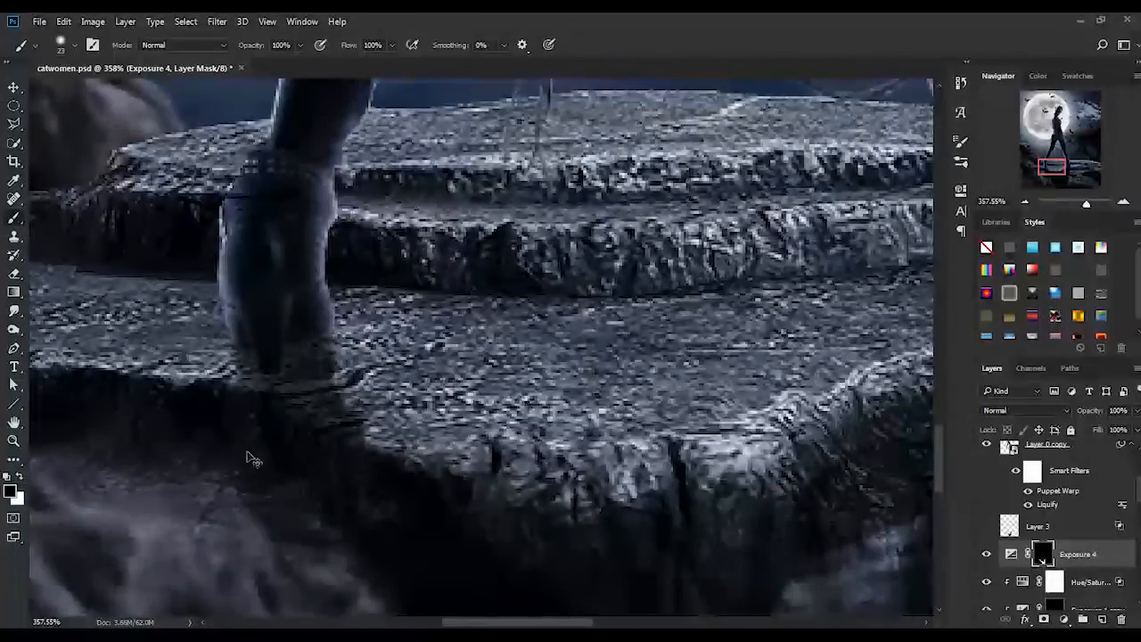
scroll(242, 449, "right", 5)
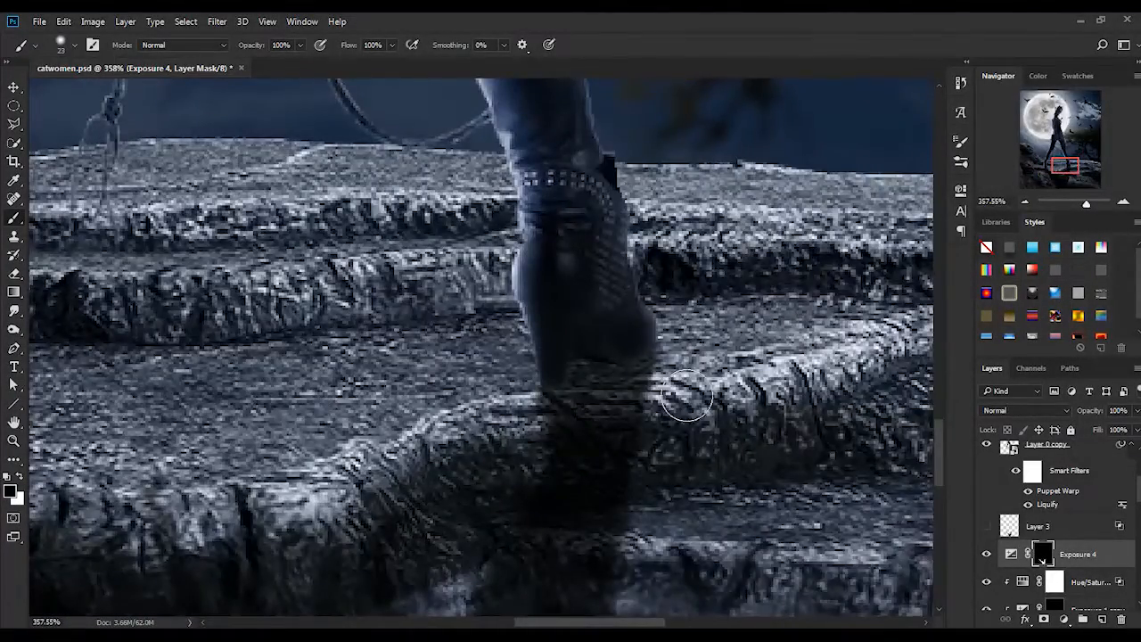
scroll(565, 346, "down", 2)
scroll(152, 330, "up", 4)
left_click_drag(222, 359, 278, 391)
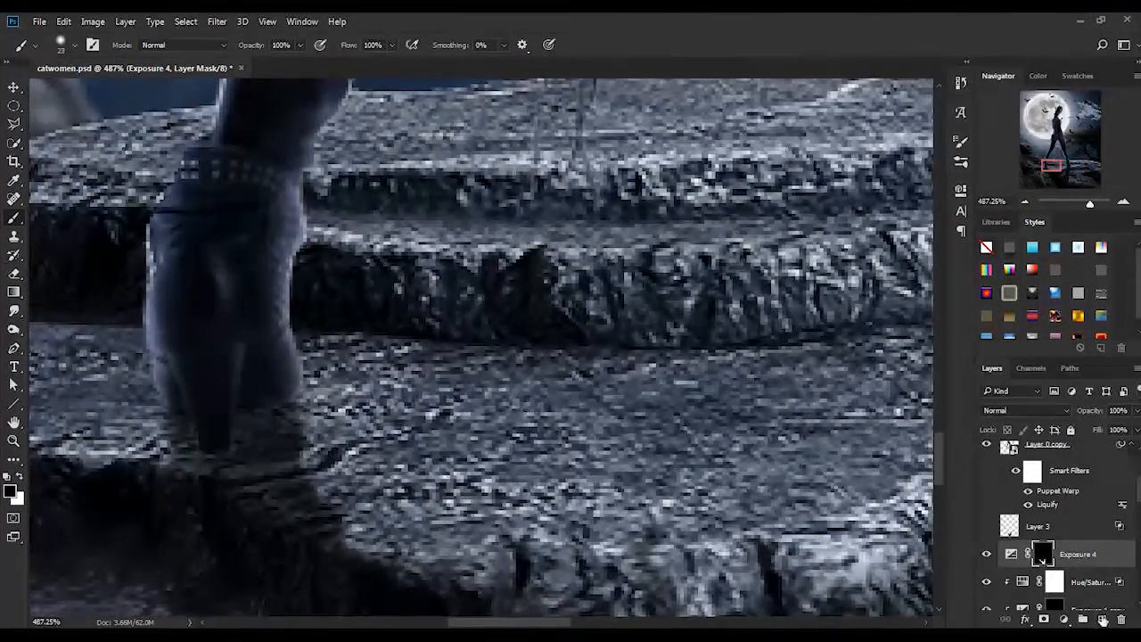
- Create Layer 5 with a soft black dab and squash it into a thin contact shadow beneath the rear shoe
right_click(496, 358)
left_click(627, 19)
left_click(13, 88)
left_click_drag(517, 440, 228, 435)
left_click_drag(227, 353, 226, 446)
left_click_drag(291, 447, 345, 441)
left_click_drag(294, 455, 354, 366)
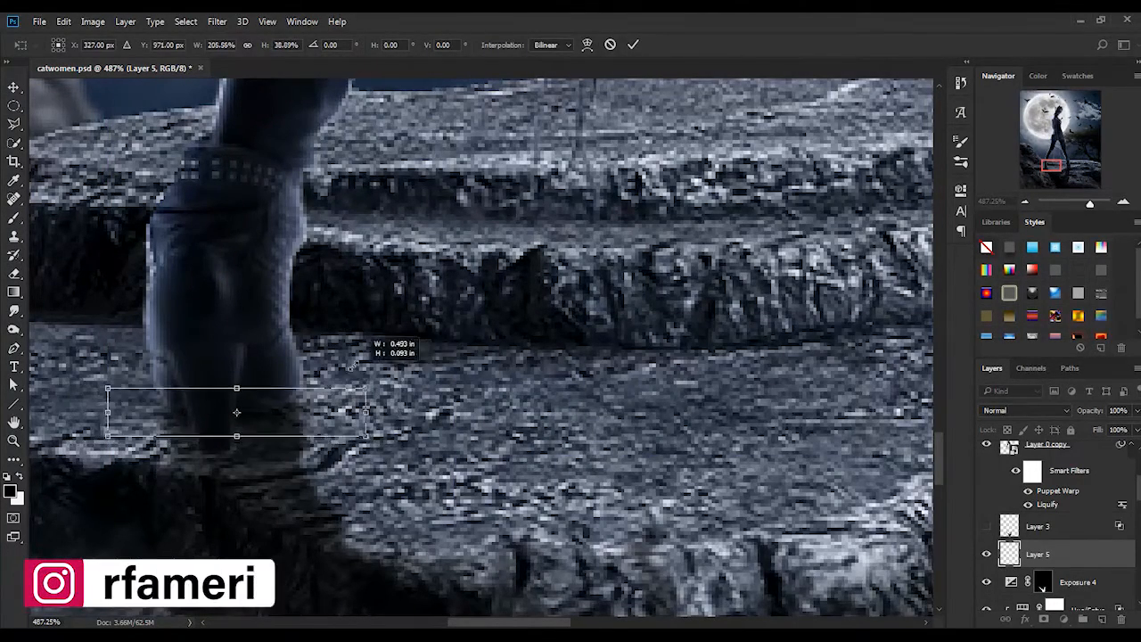
left_click(631, 44)
left_click_drag(345, 412, 314, 412)
left_click(633, 44)
- Duplicate the Layer 5 contact shadow beneath the other shoe and resize the copy to fit the heel
left_click_drag(235, 433, 762, 412)
left_click(633, 44)
left_click_drag(837, 424, 831, 438)
left_click_drag(827, 390, 853, 387)
mouse_move(789, 418)
left_mouse_down()
mouse_move(801, 416)
mouse_move(794, 423)
left_mouse_up()
left_click(633, 45)
- Examine the contact shadows under both shoes up close and against the whole composition
key("z")
right_click(367, 359)
left_click(428, 373)
left_click_drag(517, 506, 592, 516)
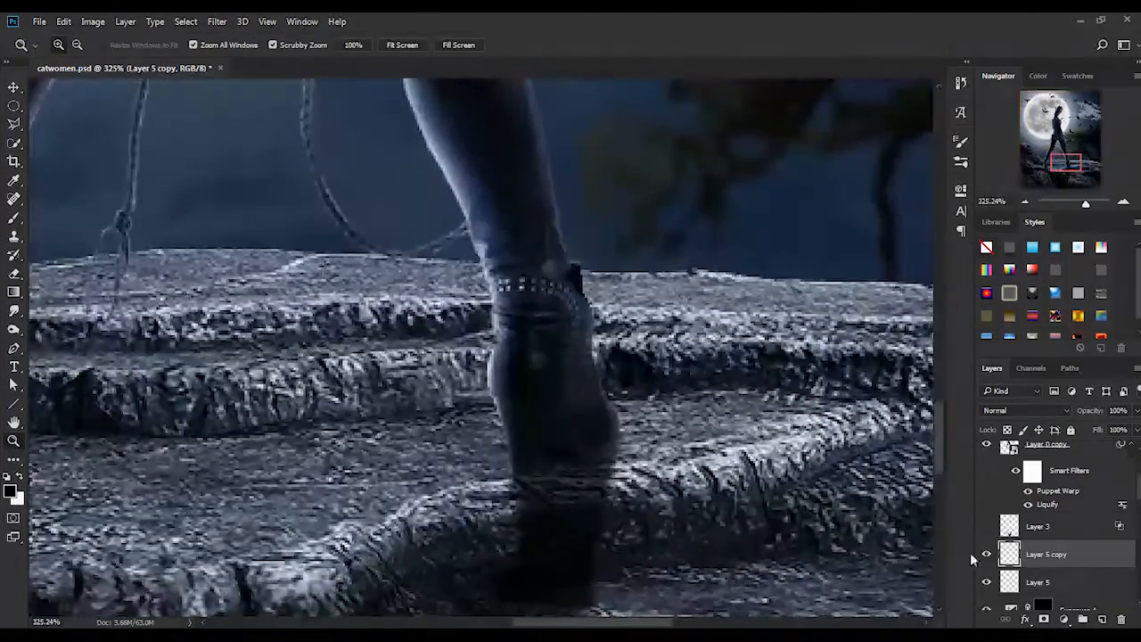
left_click_drag(97, 431, 427, 413)
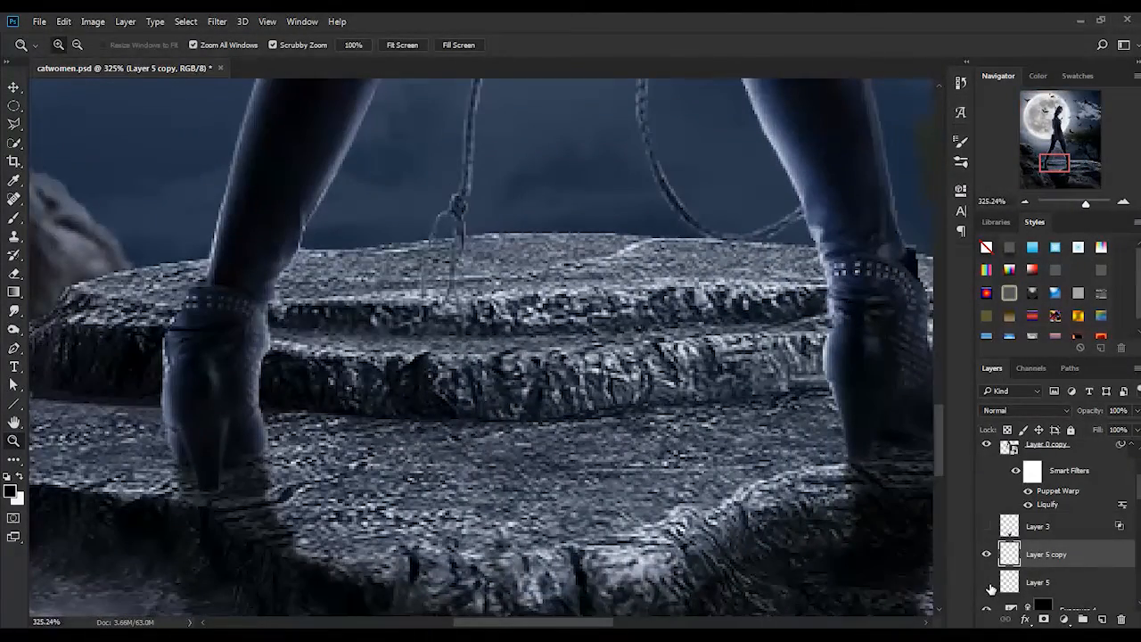
right_click(272, 413)
left_click(317, 425)
left_click_drag(416, 531, 469, 529)
right_click(434, 459)
left_click(484, 472)
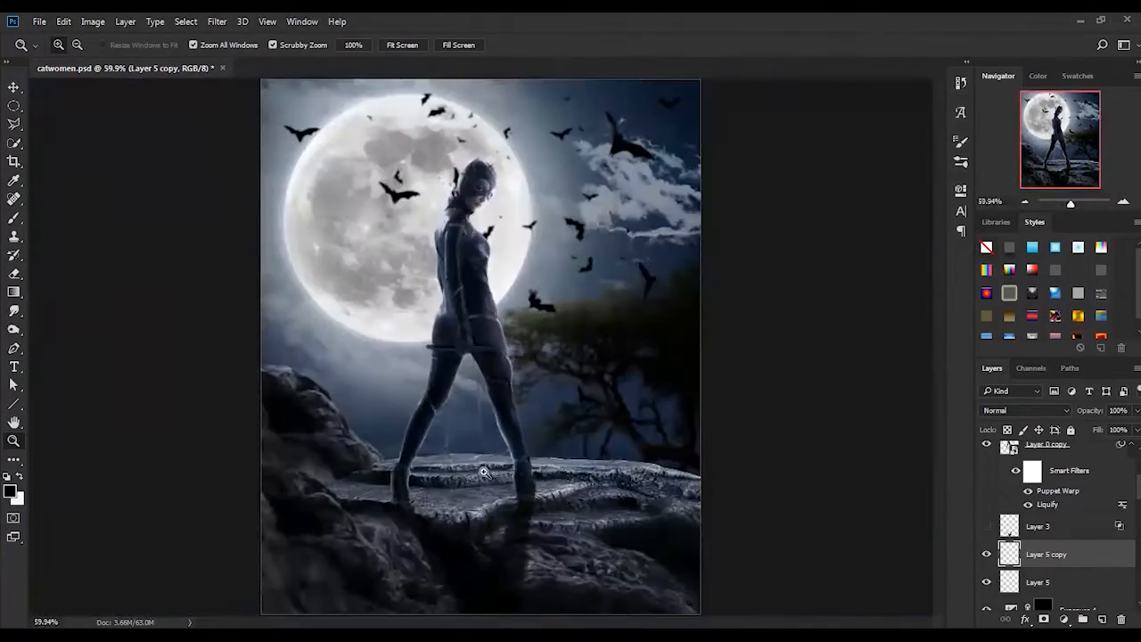
- Paint black on the Hue/Saturation 2 mask over both shoes with a soft brush at 64% flow
scroll(1061, 481, "up", 3)
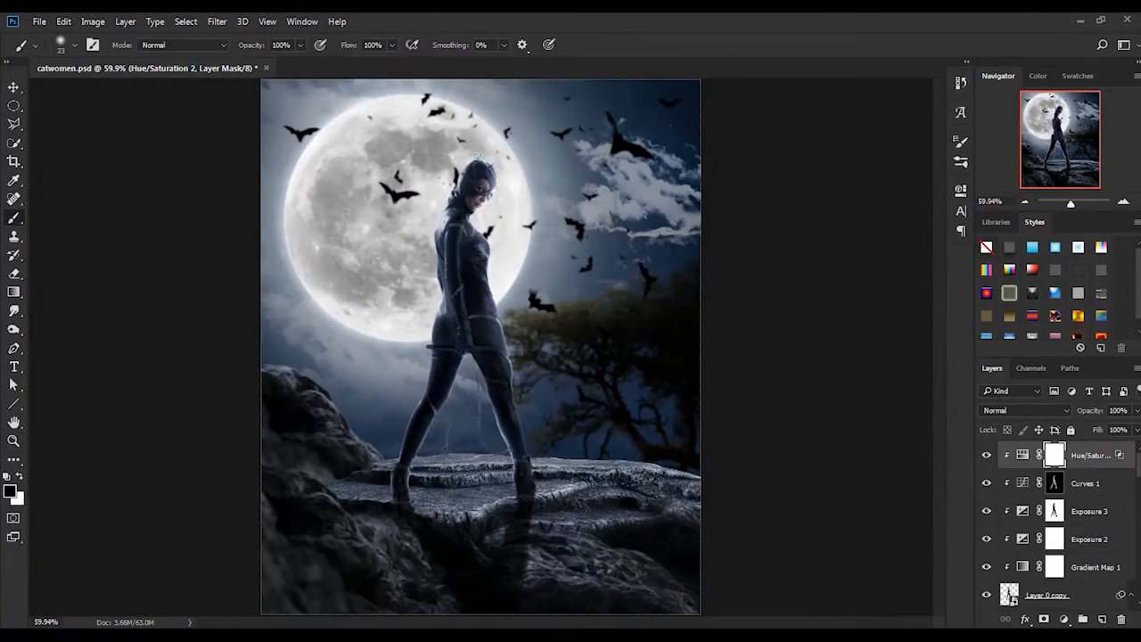
left_click_drag(350, 49, 342, 49)
left_click_drag(426, 493, 526, 493)
left_click_drag(264, 497, 276, 570)
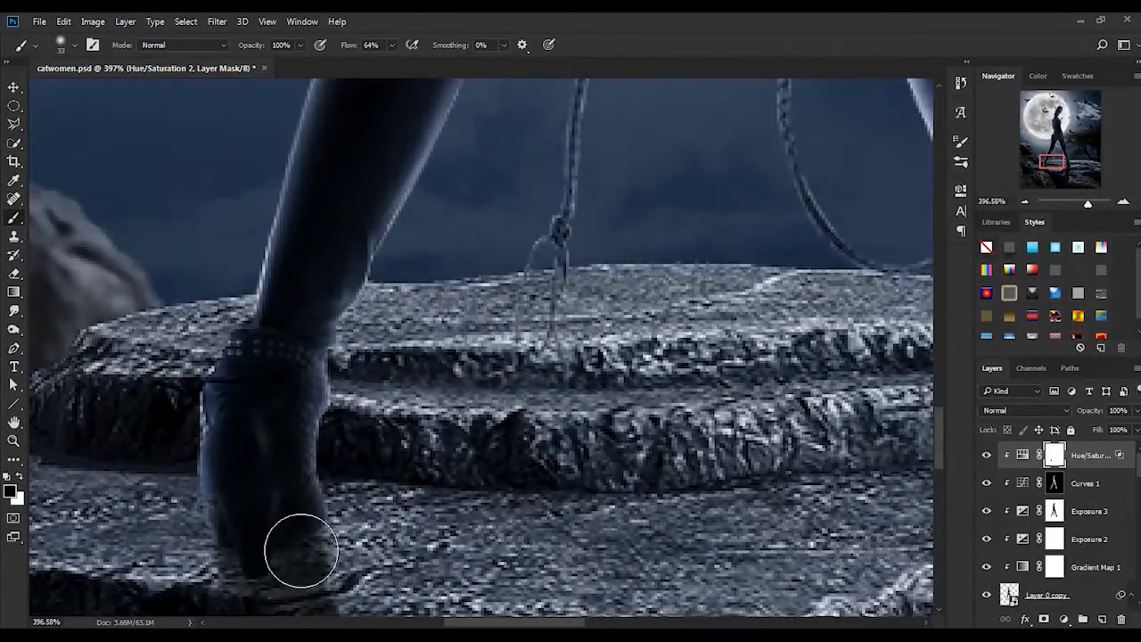
scroll(425, 461, "right", 5)
scroll(398, 310, "up", 2)
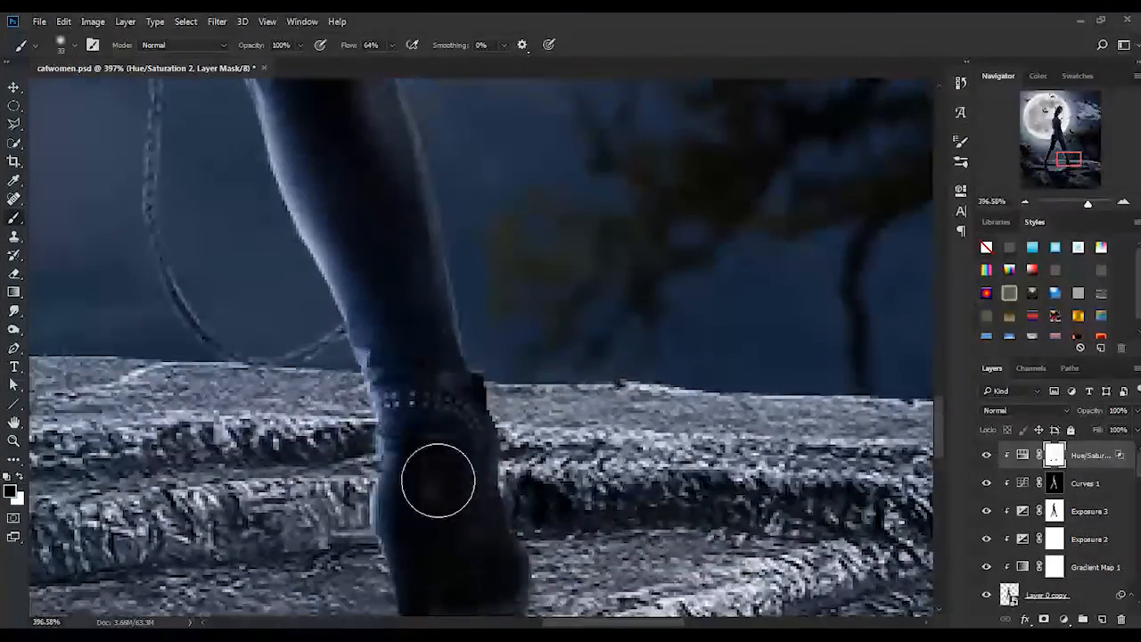
scroll(498, 501, "down", 3)
scroll(461, 532, "up", 3)
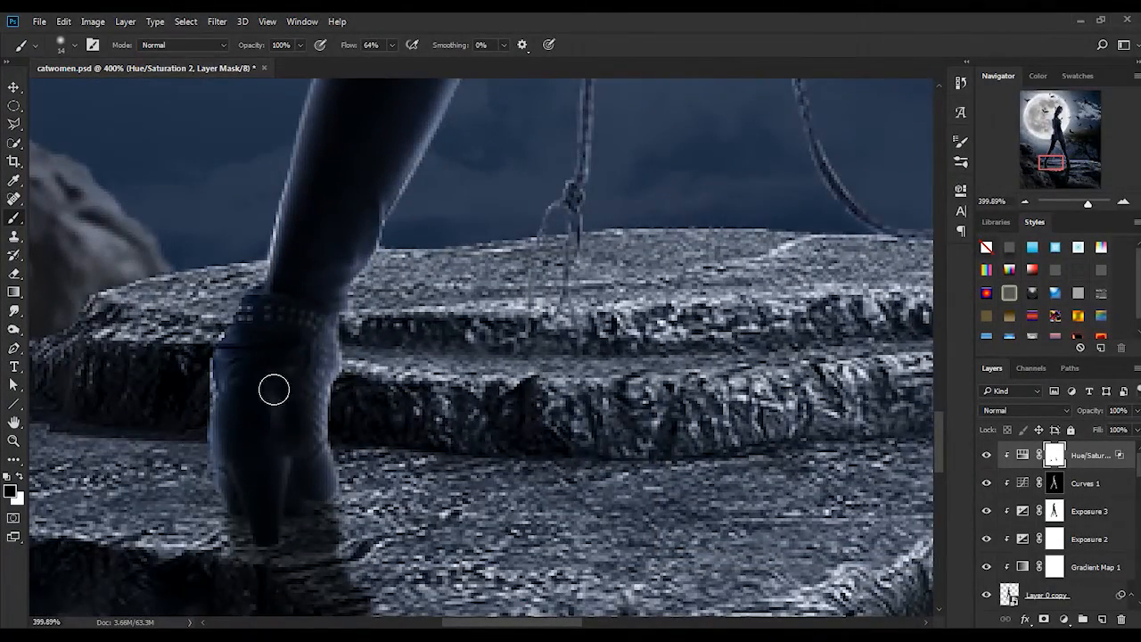
- Retouch the Curves 1 mask around the bottoms of both shoes with a soft 26 px brush
scroll(308, 435, "down", 10)
left_click(13, 440)
scroll(334, 354, "down", 8)
scroll(540, 498, "up", 15)
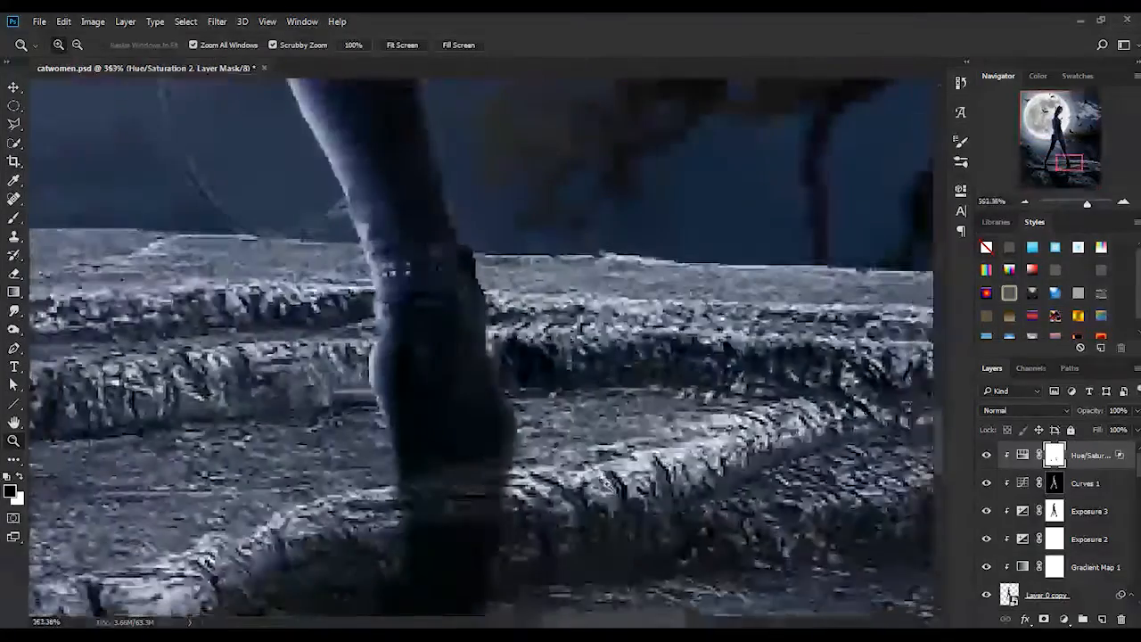
left_click(1054, 486)
key("b")
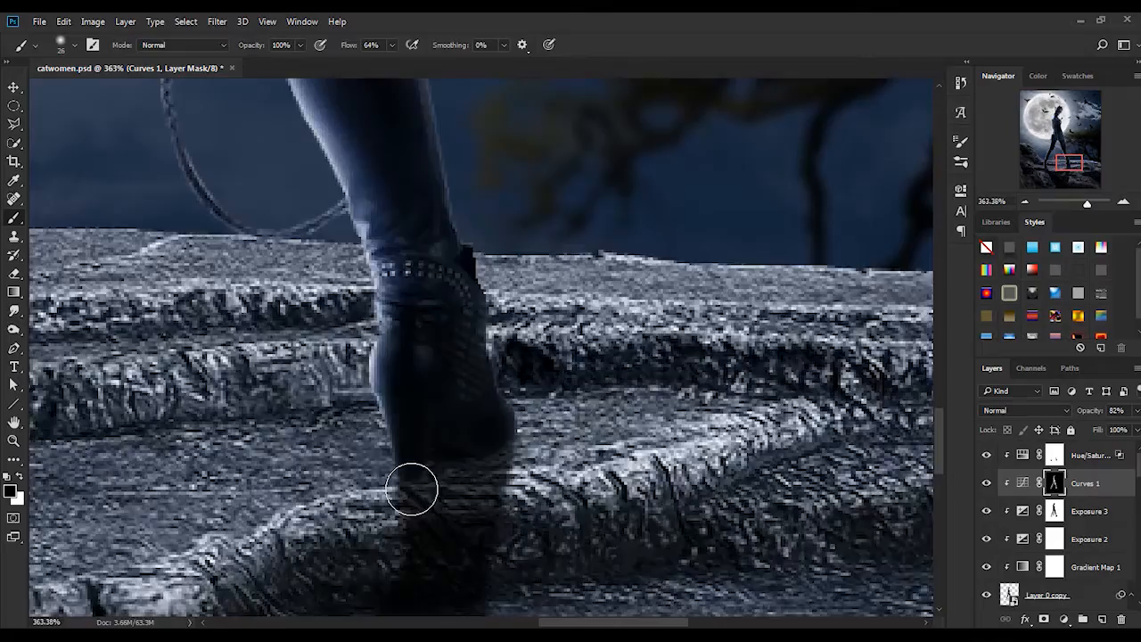
scroll(428, 501, "left", 5)
scroll(330, 424, "down", 10)
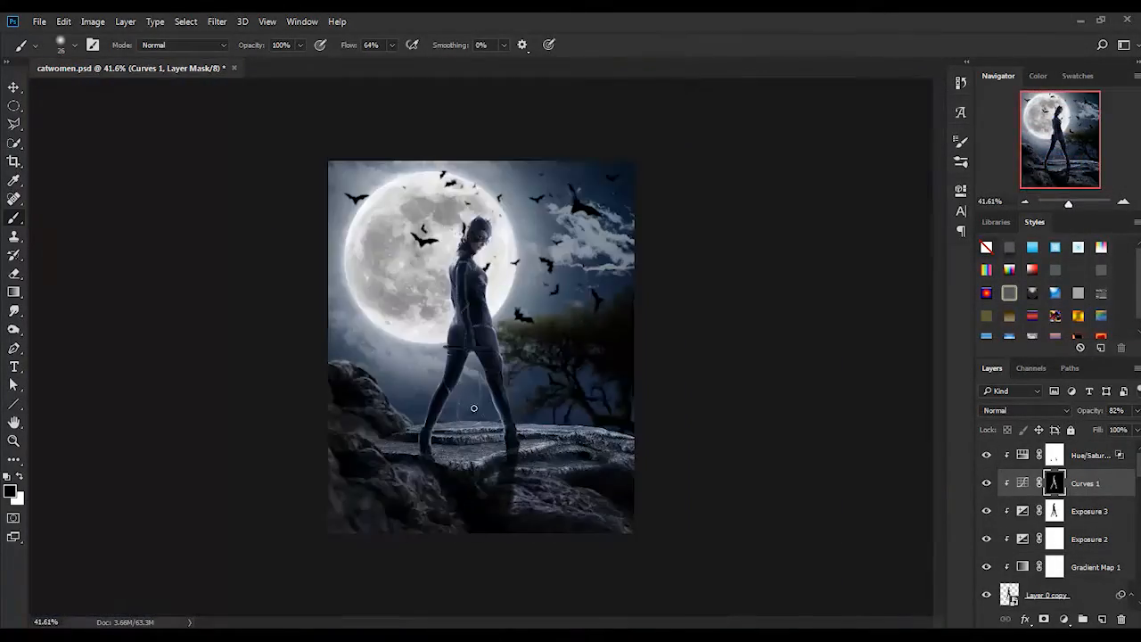
scroll(474, 440, "up", 10)
key("x")
left_click_drag(893, 550, 723, 420)
scroll(713, 423, "down", 4)
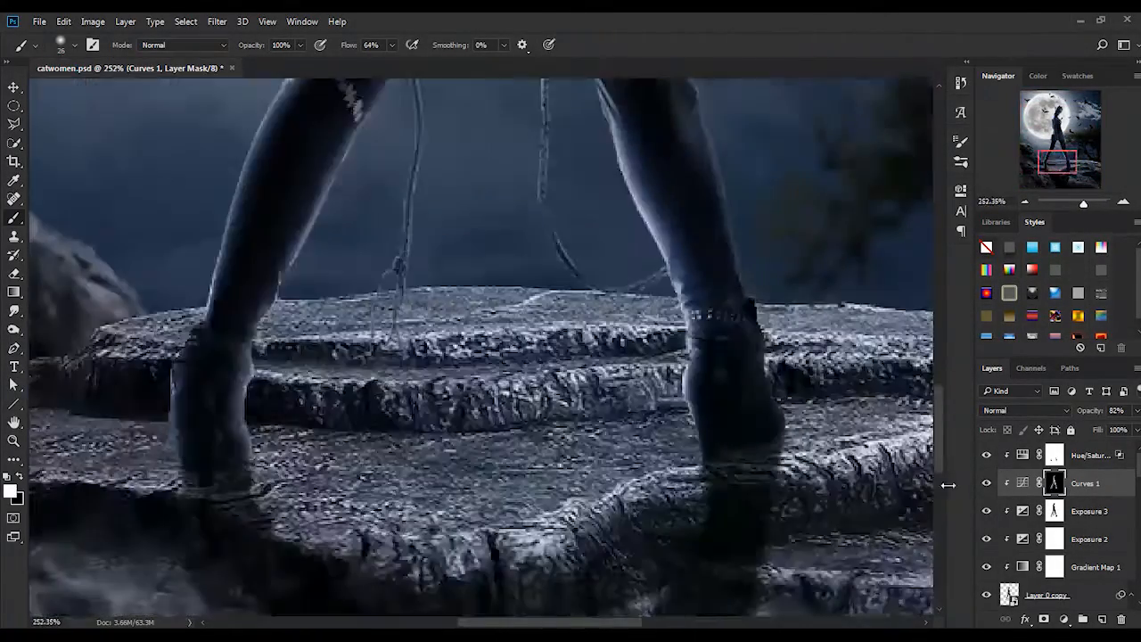
- Compare the legs and shoes with the Exposure 3 and Exposure 2 layers hidden and shown
left_click(987, 514)
left_click(987, 514)
left_click(987, 514)
left_click(987, 514)
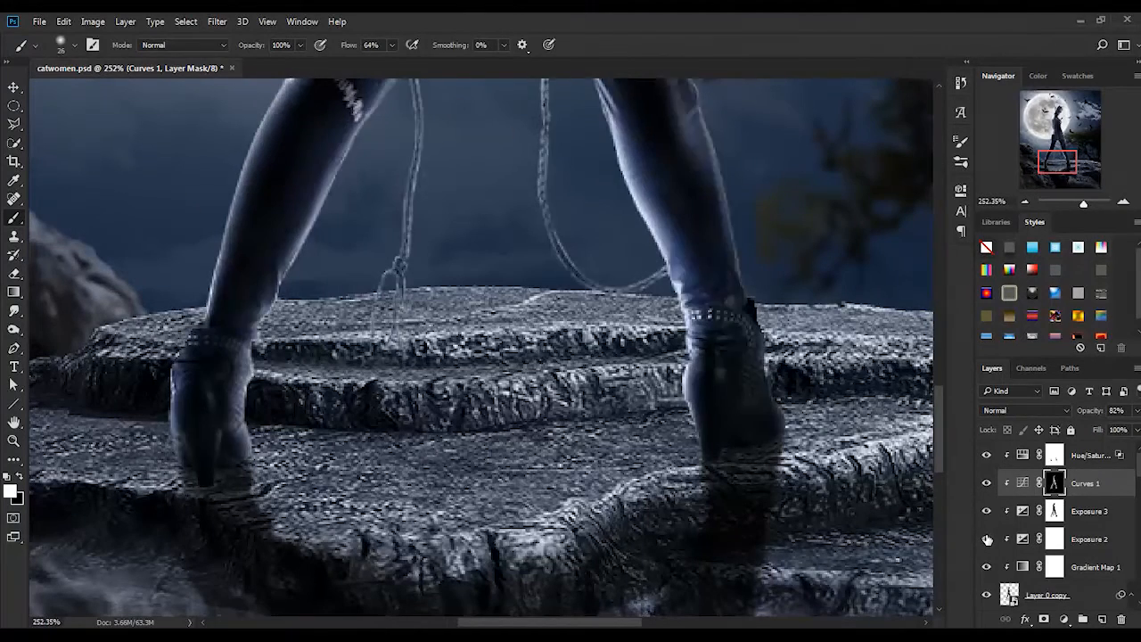
left_click(987, 539)
left_click(987, 539)
left_click(987, 539)
left_click(987, 540)
left_click(987, 539)
left_click(987, 540)
left_click(987, 539)
- Duplicate the Layer 5 contact shadow and place the extra copies beneath the heels to deepen the shading
scroll(996, 560, "down", 2)
scroll(996, 560, "down", 2)
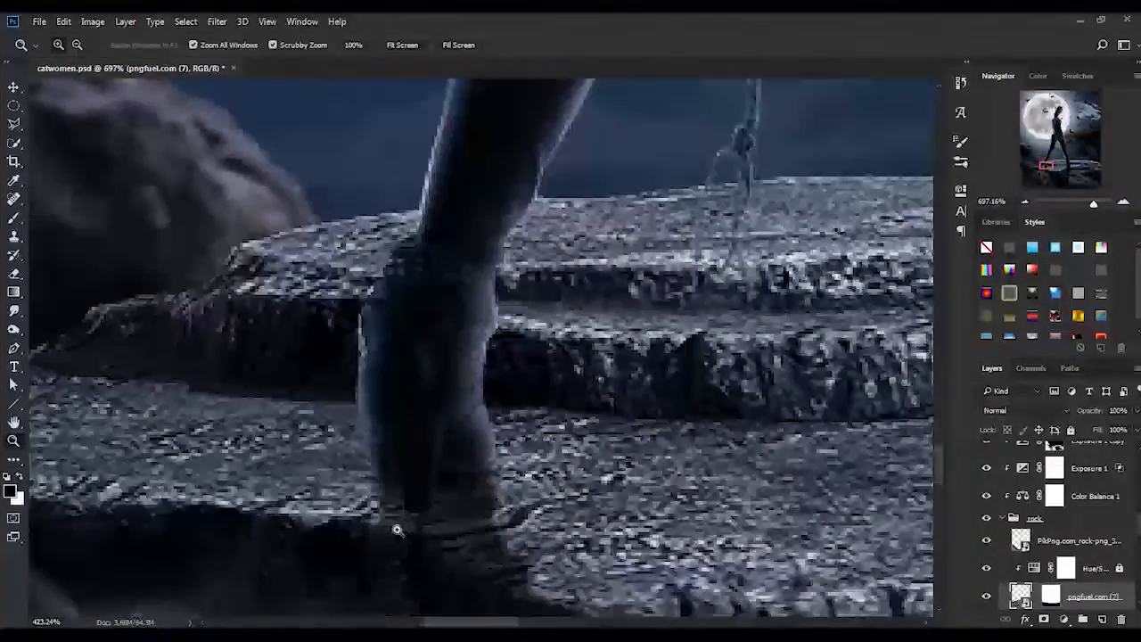
scroll(1081, 544, "down", 3)
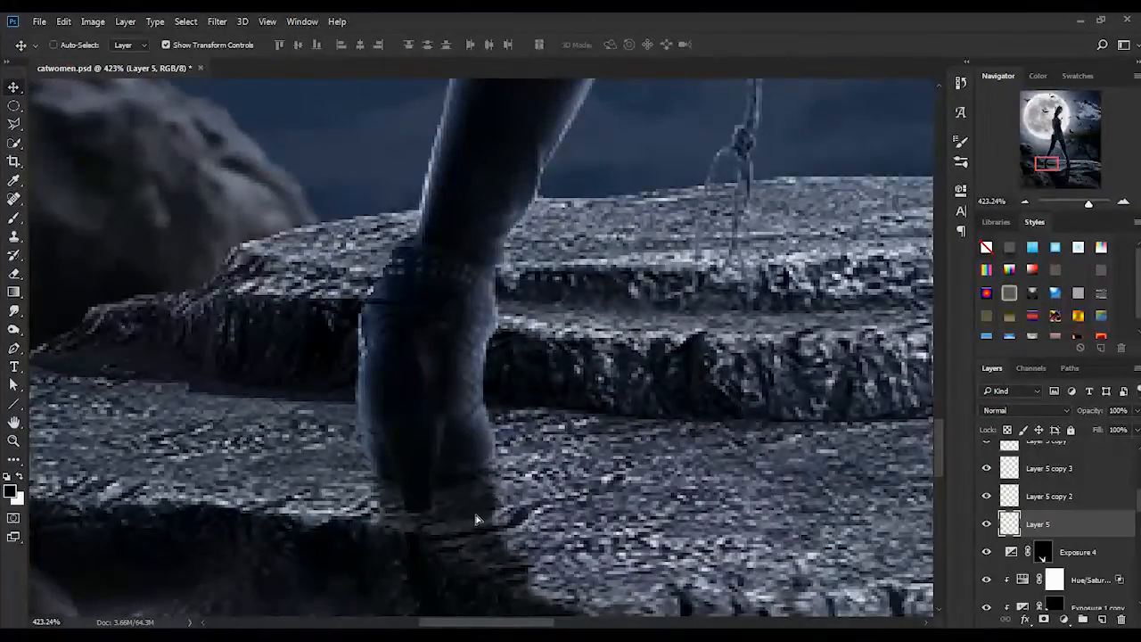
left_click_drag(419, 516, 626, 470)
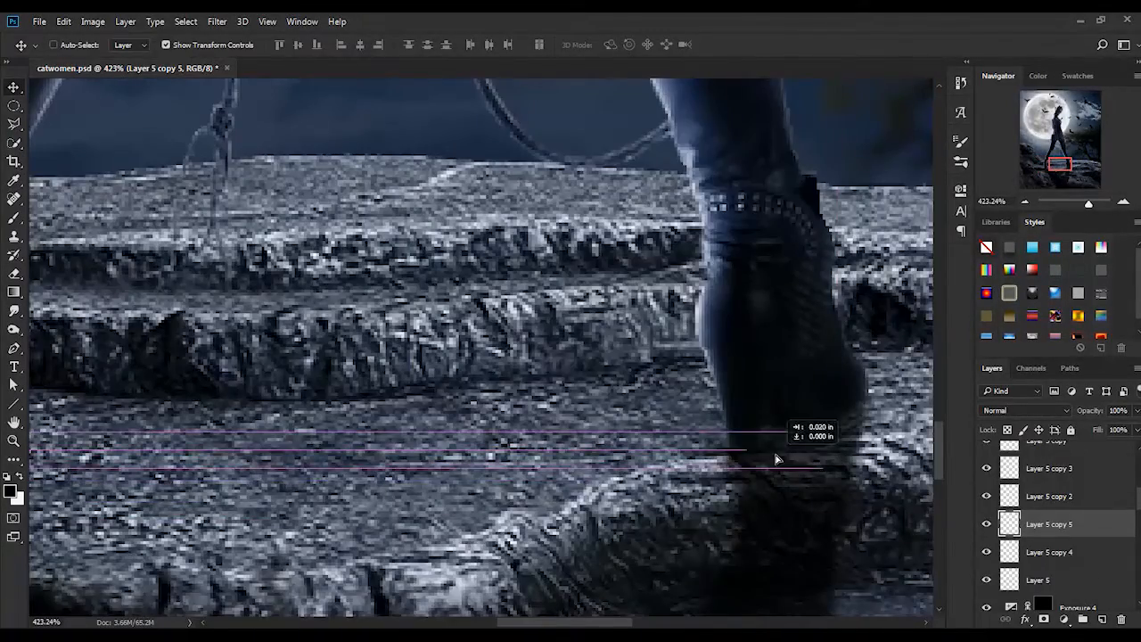
right_click(395, 339)
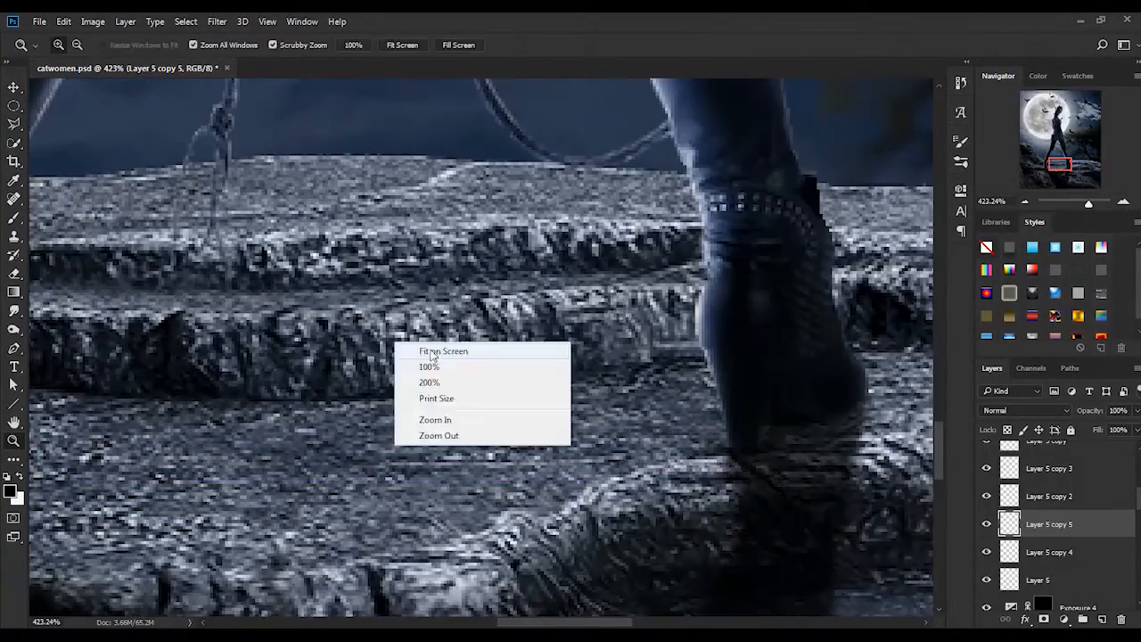
left_click(434, 348)
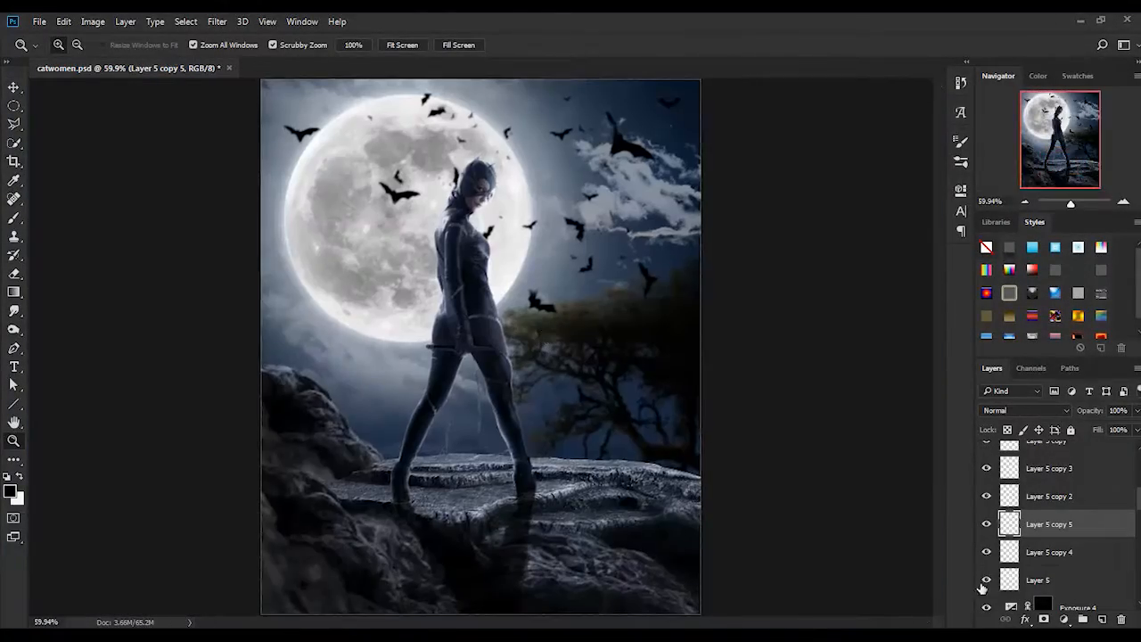
- Fade the far part of the cast shadow on the Exposure 4 mask with a soft 617 px black brush
scroll(1025, 562, "down", 3)
scroll(1054, 552, "down", 1)
scroll(1052, 552, "up", 2)
left_click(1045, 551)
left_click(13, 219)
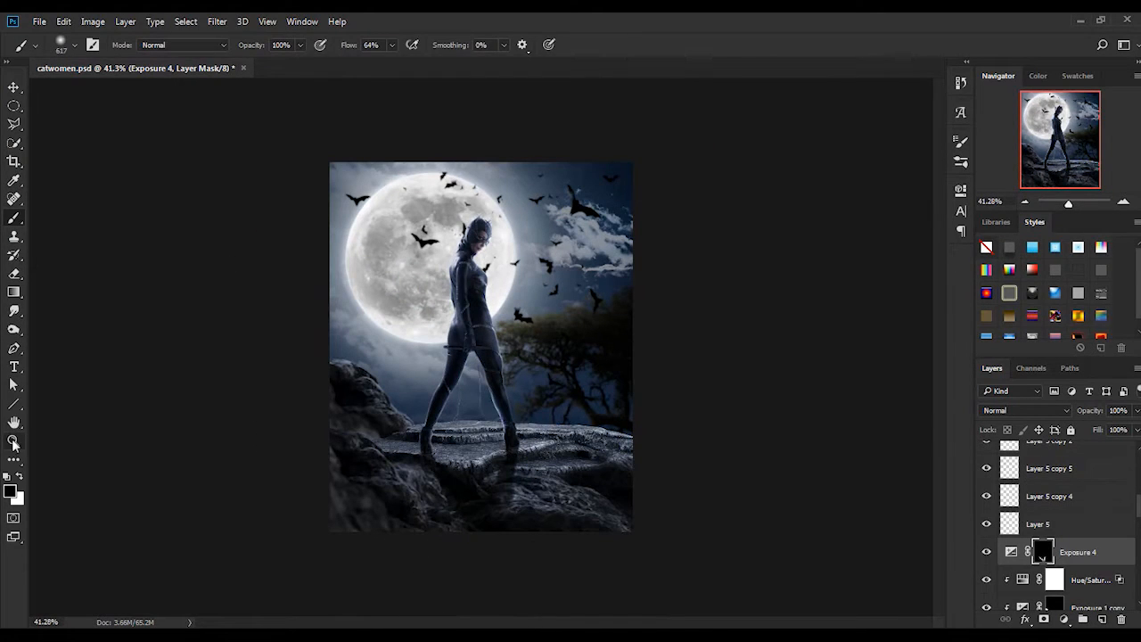
left_click(14, 443)
right_click(524, 323)
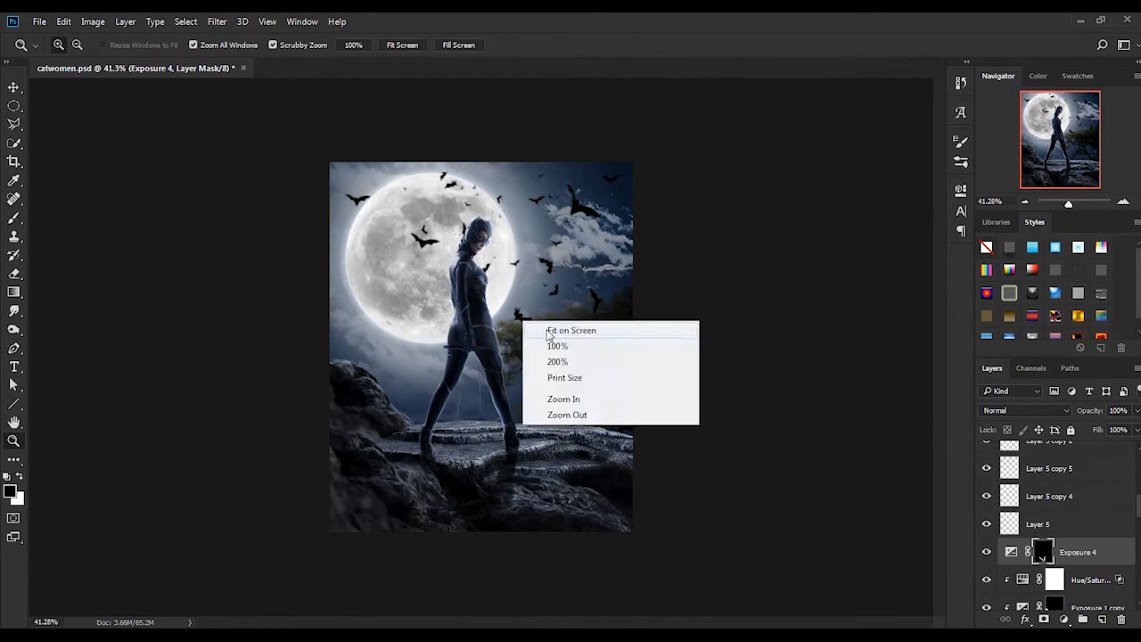
left_click(543, 331)
scroll(1061, 535, "down", 5)
left_click(1081, 457)
left_click(1067, 620)
left_click(993, 306)
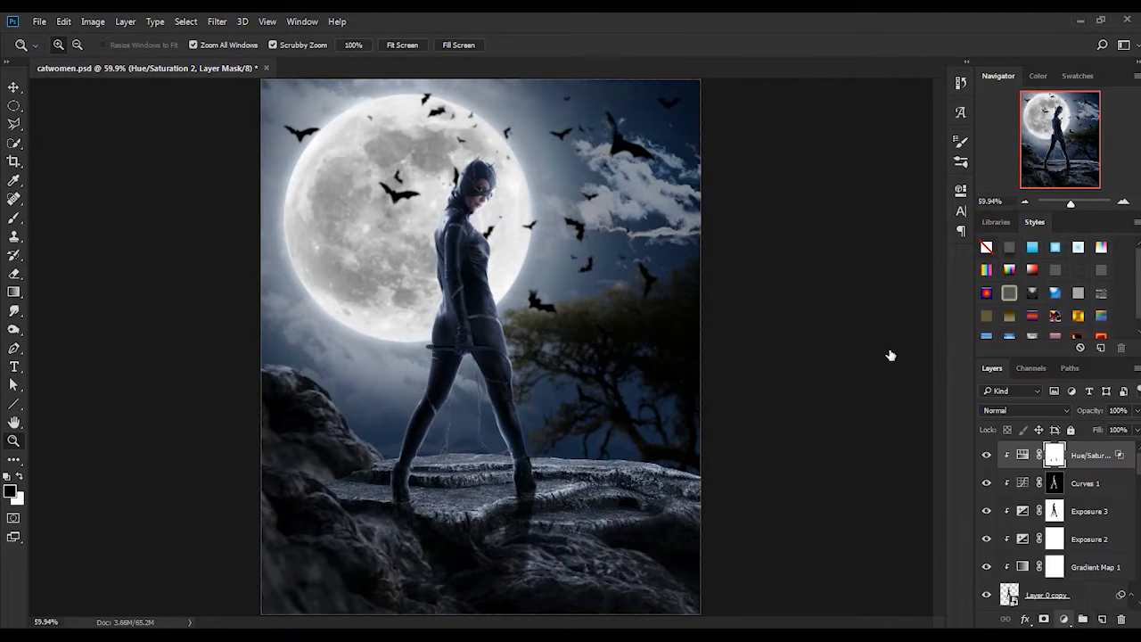
left_click(775, 379)
left_click(882, 436)
left_click(1011, 391)
- Place the pexels-photo-176851 image and move its layer below the Desktop Wallpaper layers, directly above Layer 2
key("alt+Tab")
left_click_drag(779, 239, 489, 302)
key("Return")
left_click_drag(1061, 456, 1089, 579)
- Scale the pexels-photo-176851 starry sky to about 36% and position it behind the moon and the figure
left_click(13, 87)
left_click_drag(701, 419, 786, 478)
left_click(490, 45)
left_click(786, 477)
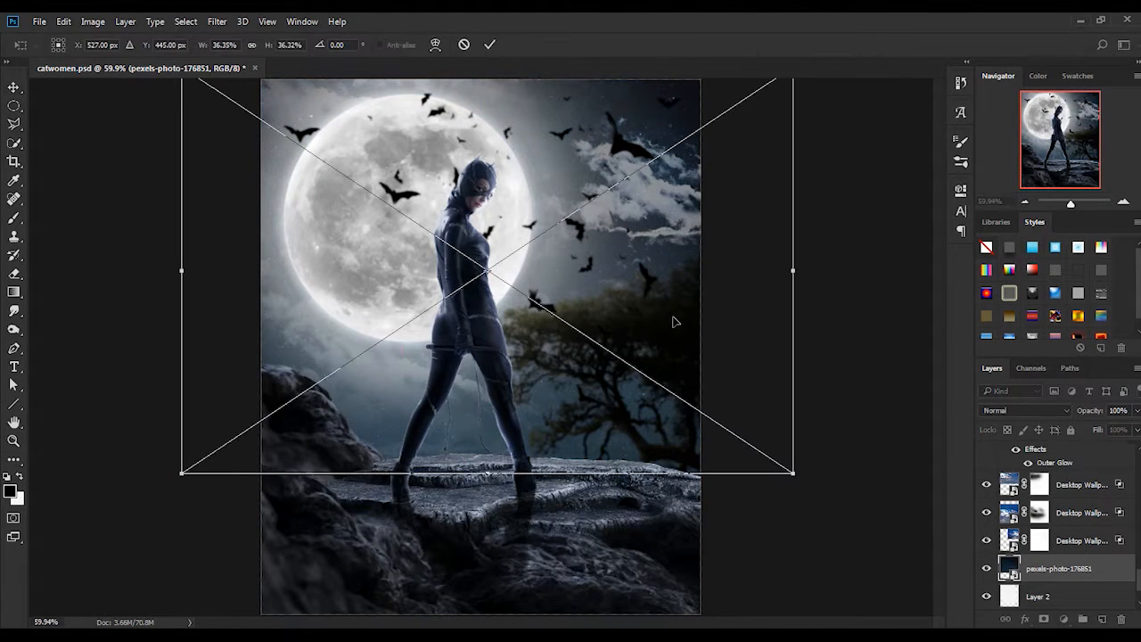
key("ctrl+minus")
left_click_drag(622, 374, 621, 375)
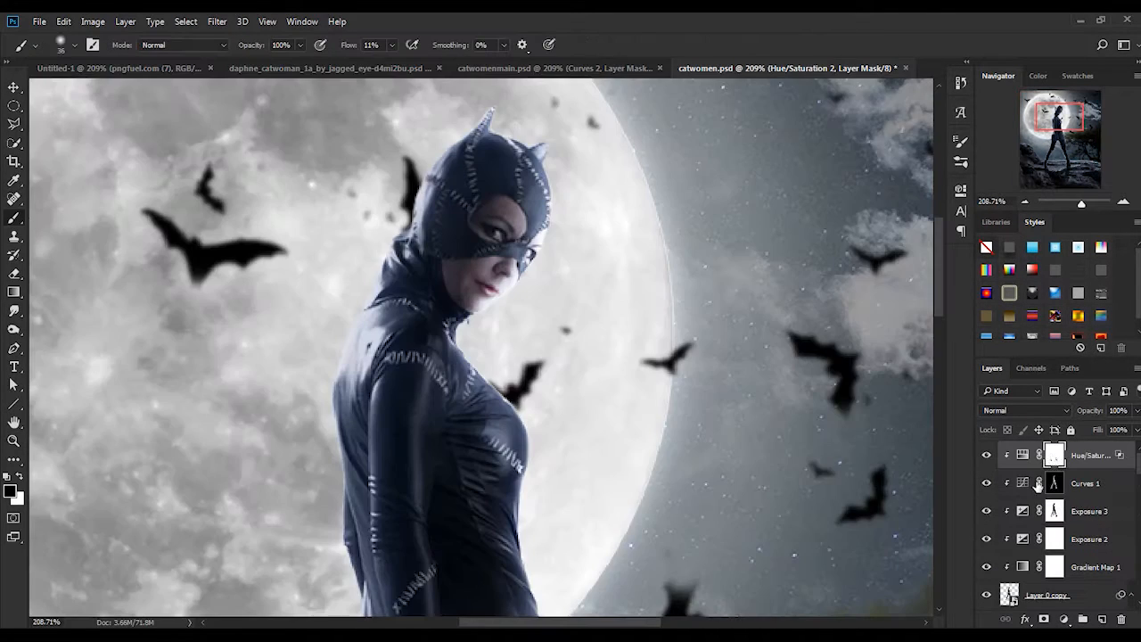
- Paint black on the Hue/Saturation 2 mask over the hood and ears with a 14 px brush at 11% flow
scroll(448, 241, "up", 6)
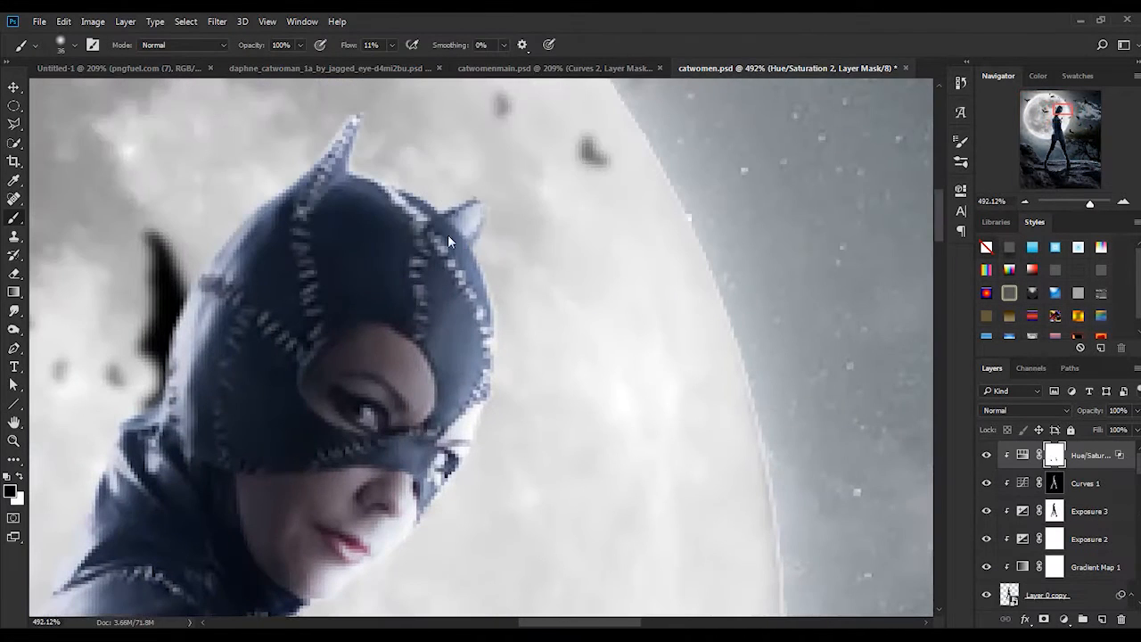
left_click_drag(354, 406, 381, 271)
left_click_drag(471, 118, 349, 367)
left_click_drag(348, 367, 316, 368)
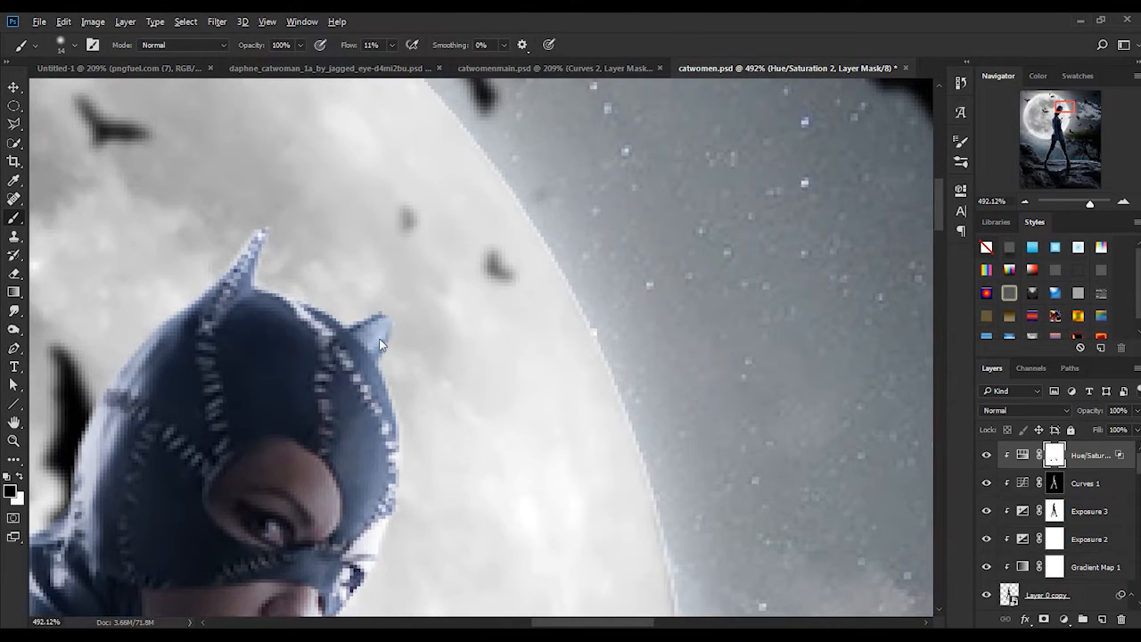
left_click_drag(373, 331, 369, 371)
left_click_drag(412, 347, 562, 219)
left_click_drag(318, 295, 349, 311)
- Paint black on the Hue/Saturation 2 mask over the torso and arm with a 25 px brush at 11% flow
left_click_drag(256, 468, 367, 178)
left_click_drag(408, 573, 330, 214)
left_click_drag(295, 597, 307, 291)
left_click_drag(429, 386, 421, 133)
left_click_drag(433, 544, 427, 193)
scroll(419, 268, "down", 6)
left_click_drag(374, 170, 370, 481)
left_click_drag(369, 143, 366, 458)
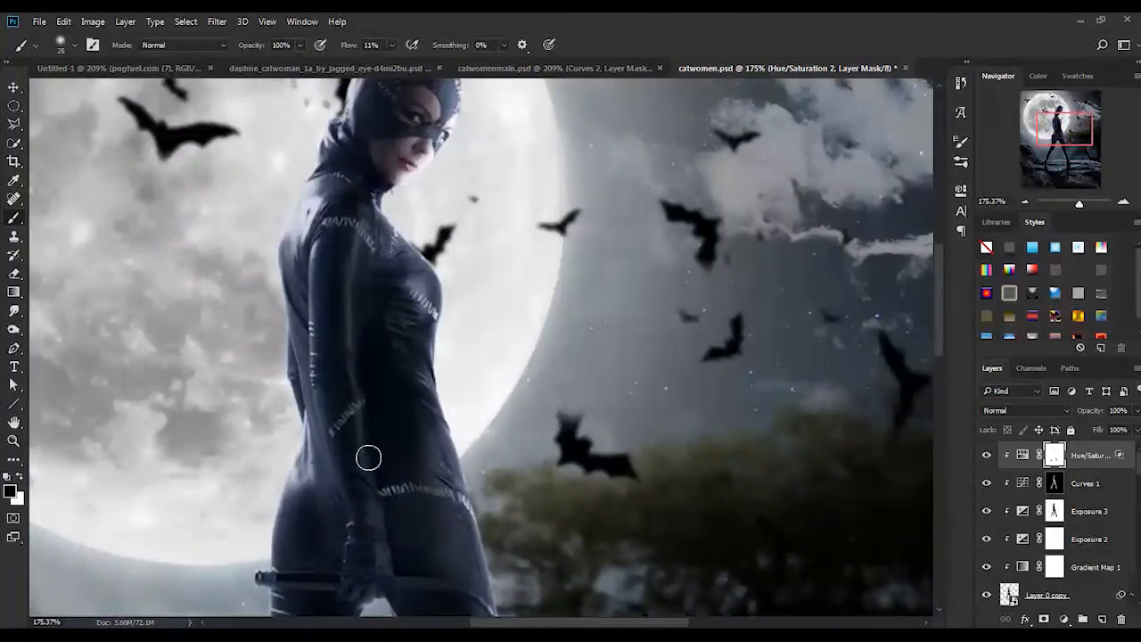
left_click_drag(370, 208, 373, 331)
- Compare the figure with Hue/Saturation 2 hidden and shown, and brush its mask over the face and hood at 73 px
left_click(987, 456)
left_click(987, 455)
left_click_drag(381, 284, 406, 284)
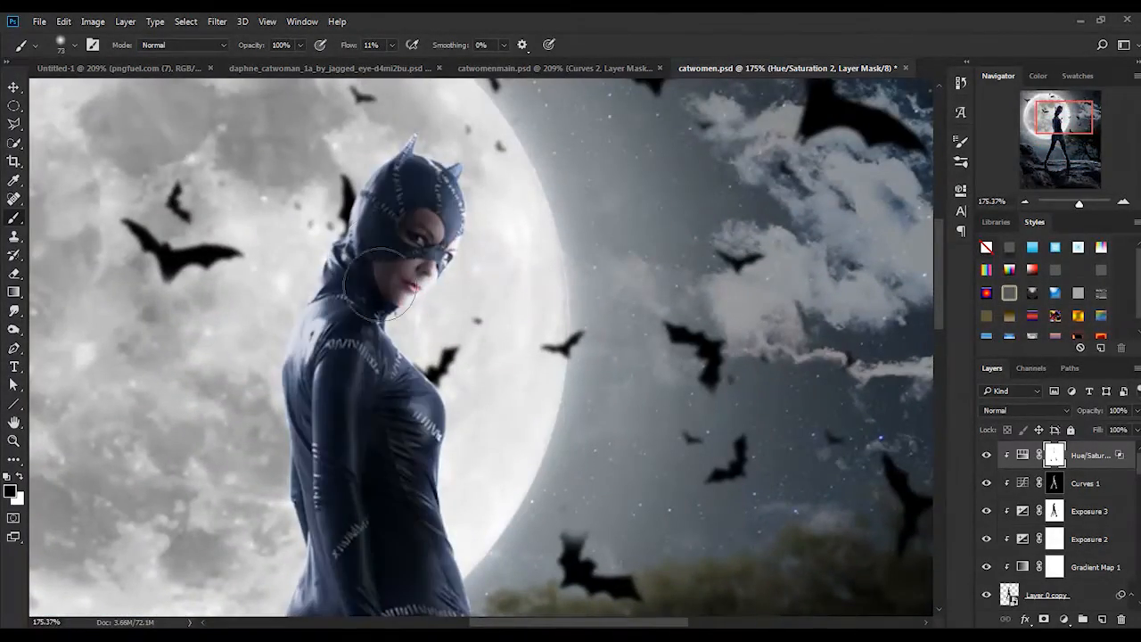
scroll(400, 368, "down", 5)
key("z")
right_click(570, 318)
left_click(594, 326)
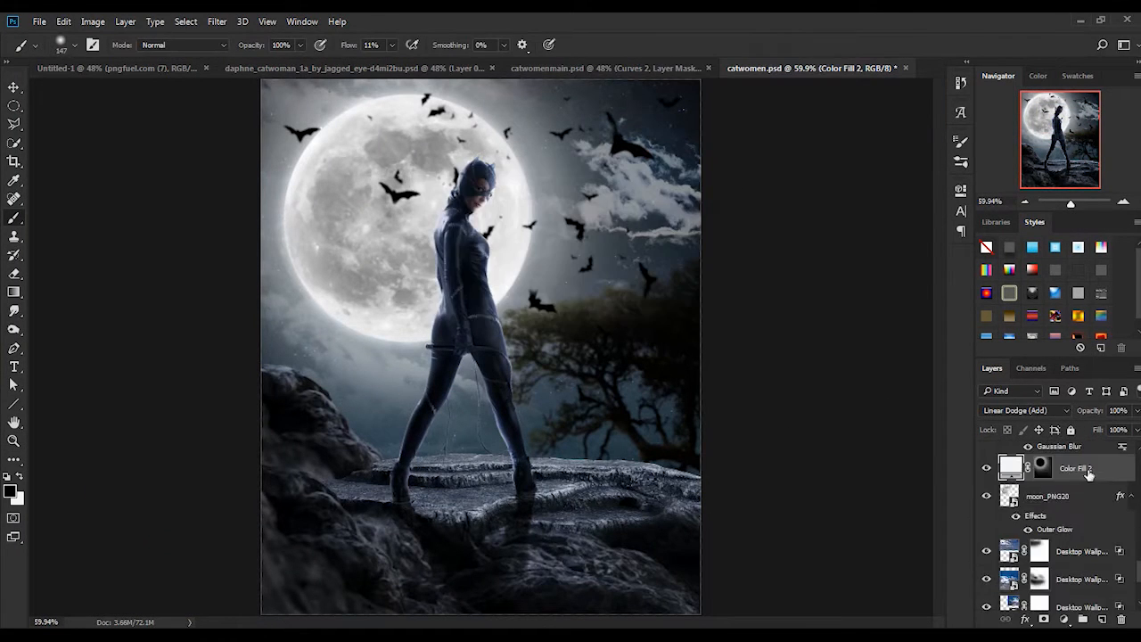
- Duplicate Color Fill 2 beneath the moon_PNG20 layer and replace the copy's mask with a new inverted one
left_click_drag(1087, 473, 1077, 537)
right_click(1043, 549)
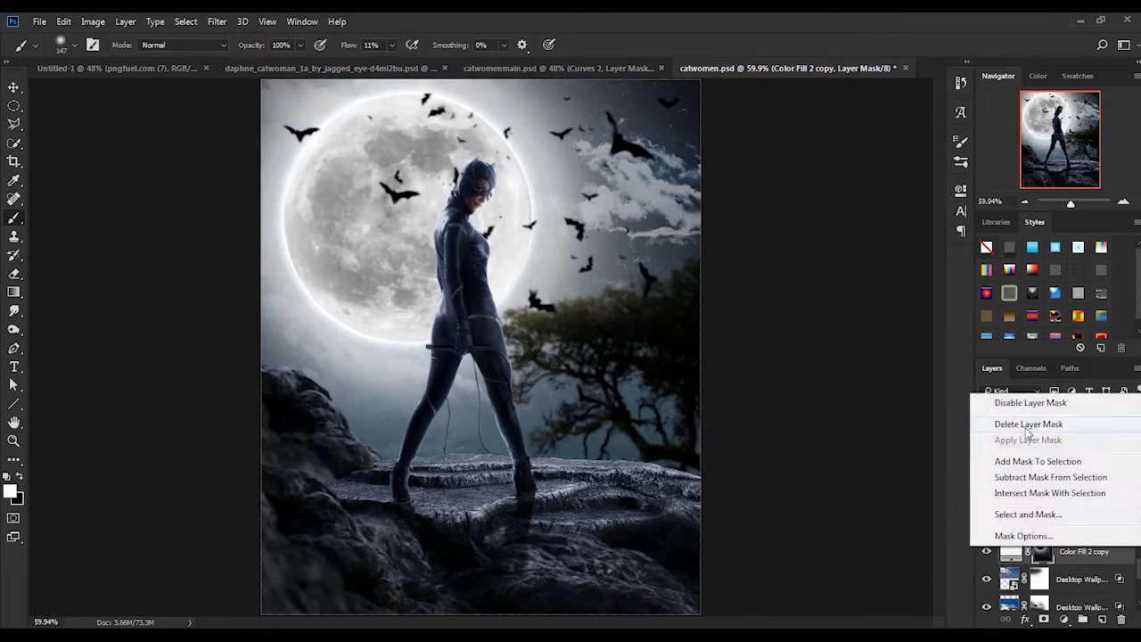
left_click(1029, 424)
left_click(1044, 619)
key("ctrl+i")
- Paint a soft white glow over the background on the Color Fill 2 copy mask and lower the layer's opacity to 49%
left_click_drag(565, 308, 673, 385)
left_click_drag(339, 462, 643, 462)
mouse_move(769, 118)
left_mouse_down()
mouse_move(648, 285)
mouse_move(627, 178)
mouse_move(540, 250)
mouse_move(570, 277)
left_mouse_up()
scroll(627, 345, "down", 3)
left_click_drag(1081, 415, 1055, 412)
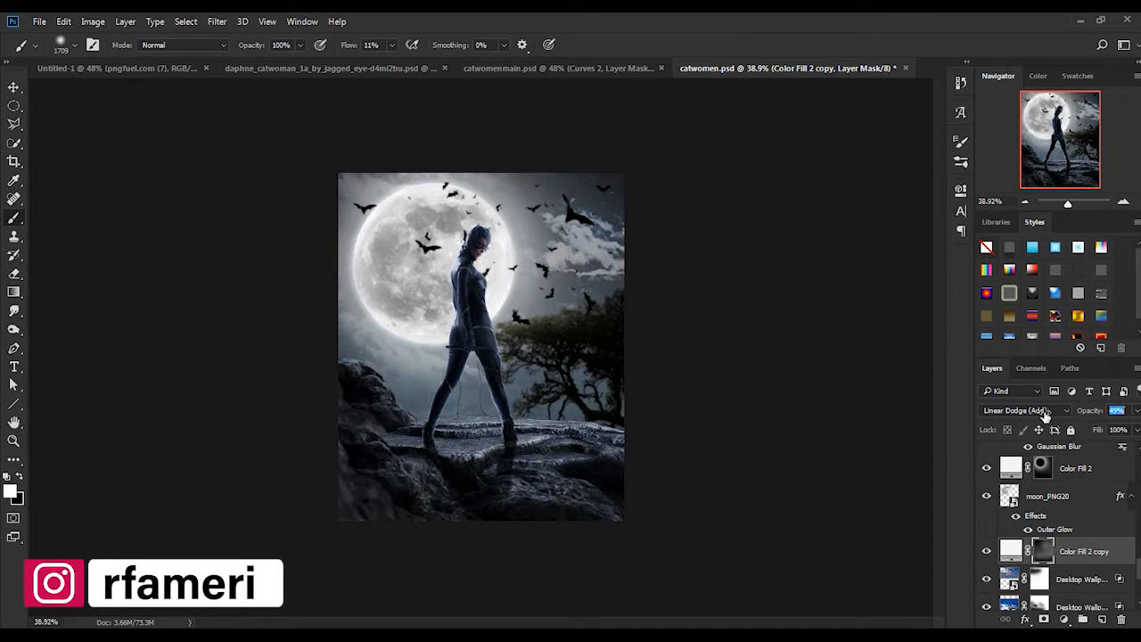
- Paint black on the Hue/Saturation 2 mask over the whip across the front thigh with a 15 px brush at 62% flow
key("z")
right_click(555, 328)
left_click(579, 336)
scroll(1070, 553, "down", 5)
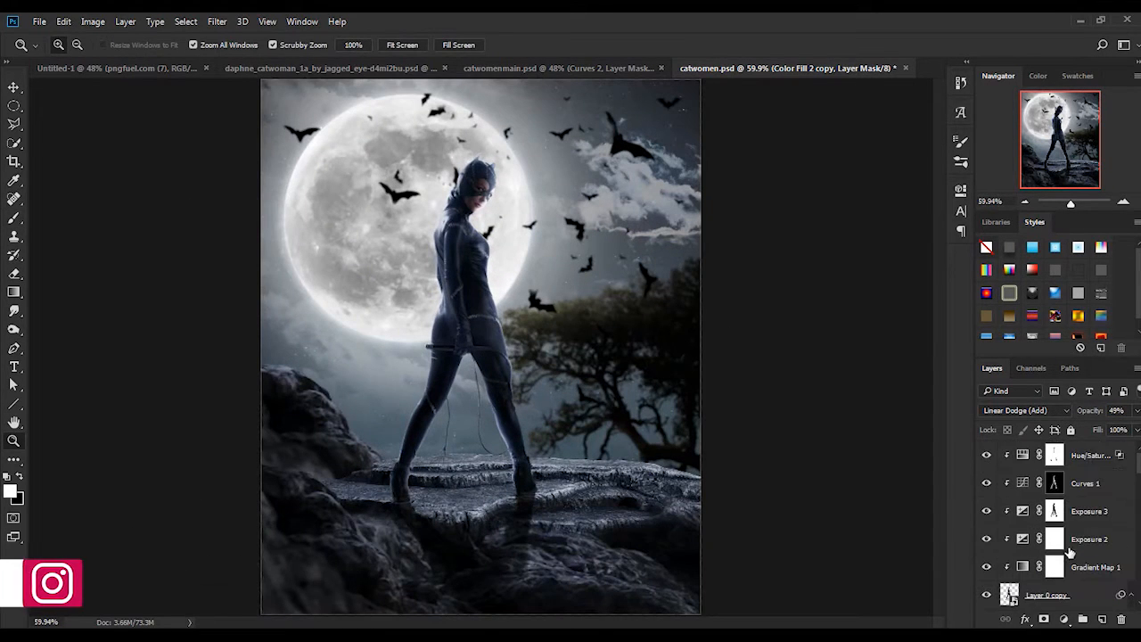
left_click(1056, 456)
left_click_drag(517, 362, 615, 362)
left_click(16, 219)
left_click_drag(512, 308, 334, 310)
scroll(487, 352, "up", 3)
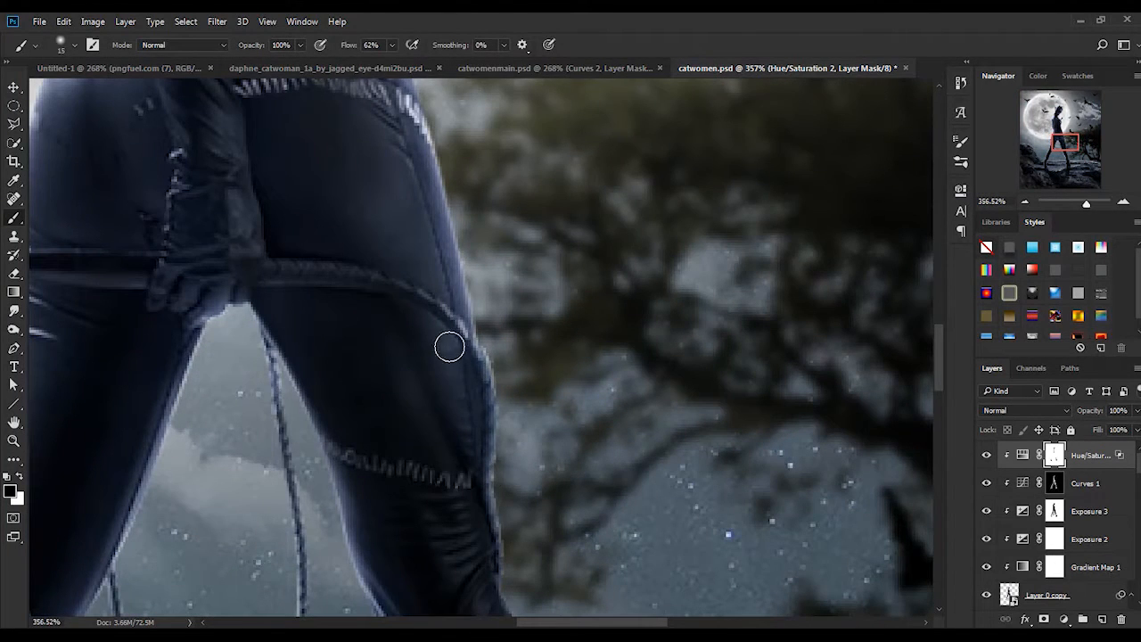
scroll(464, 249, "down", 3)
scroll(444, 434, "up", 3)
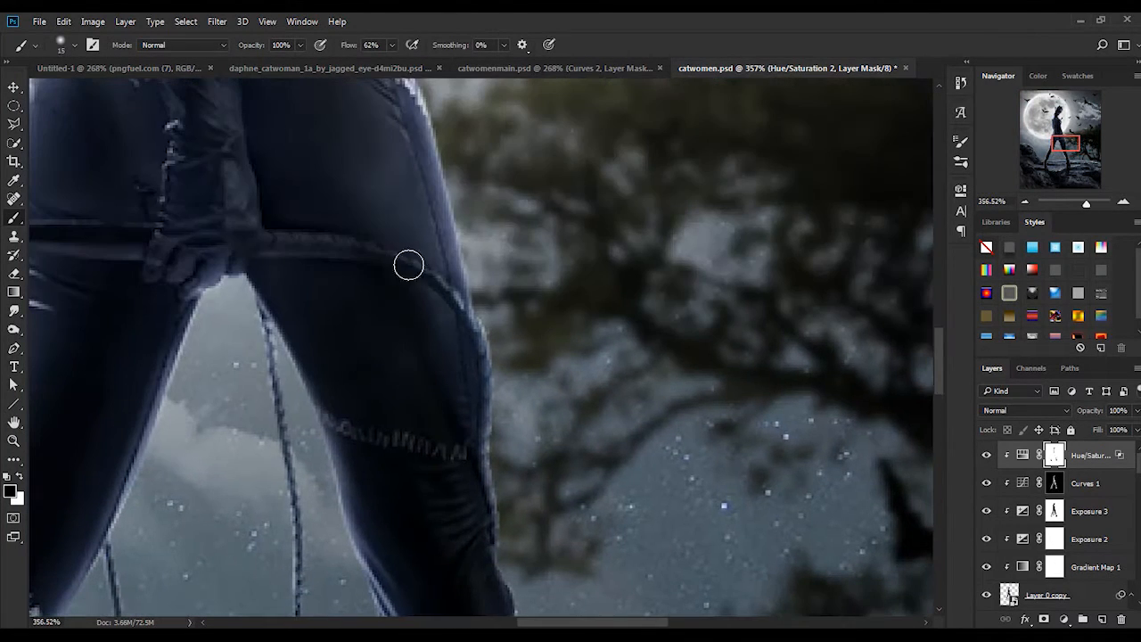
- Touch up the Hue/Saturation 2 mask around the gloved hand, whip handle and hips
left_click_drag(290, 248, 580, 274)
scroll(479, 261, "up", 3)
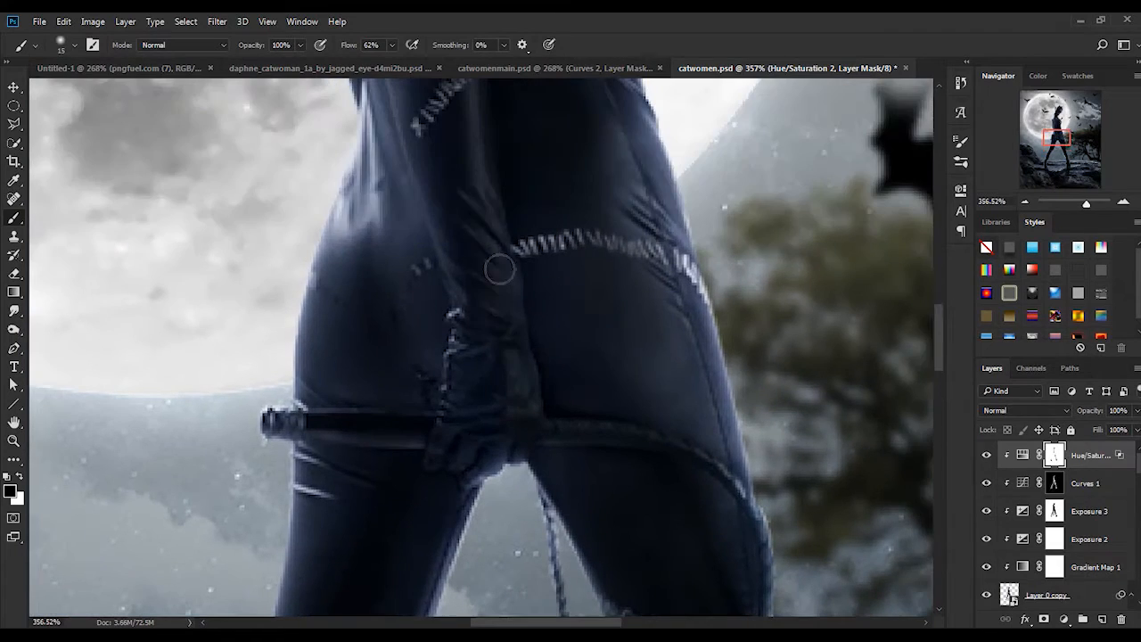
scroll(464, 412, "up", 2)
scroll(508, 397, "down", 5)
scroll(535, 374, "up", 4)
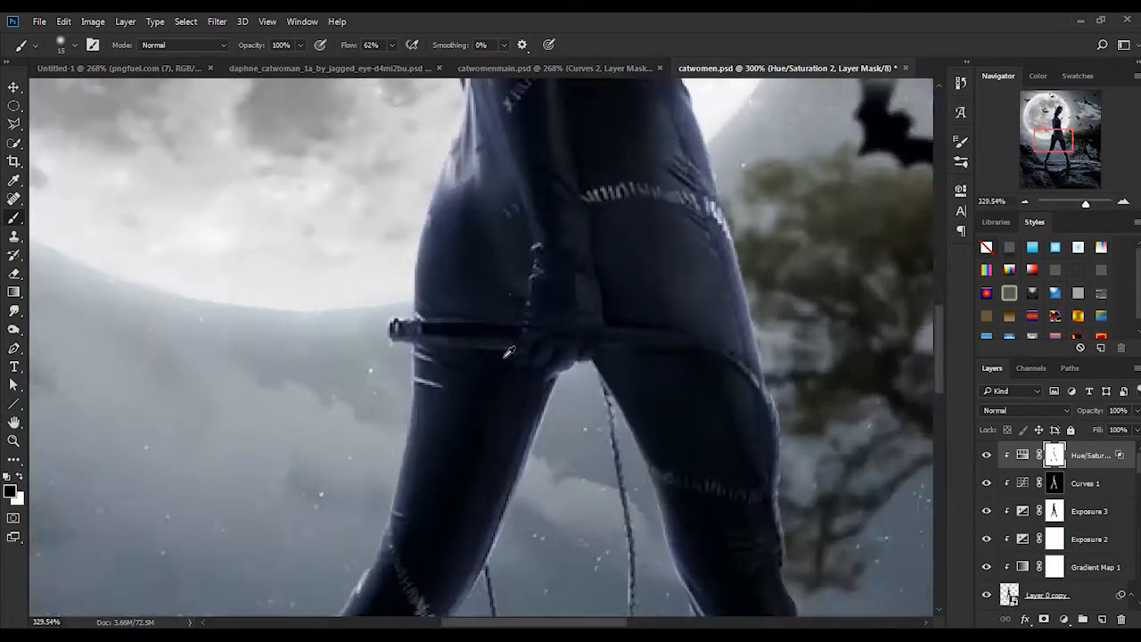
key("z")
key("ctrl+0")
- Add a white Solid Color fill layer above Hue/Saturation 2 and invert its mask to black
left_click(1061, 617)
left_click(975, 309)
left_click(687, 374)
left_click(1008, 364)
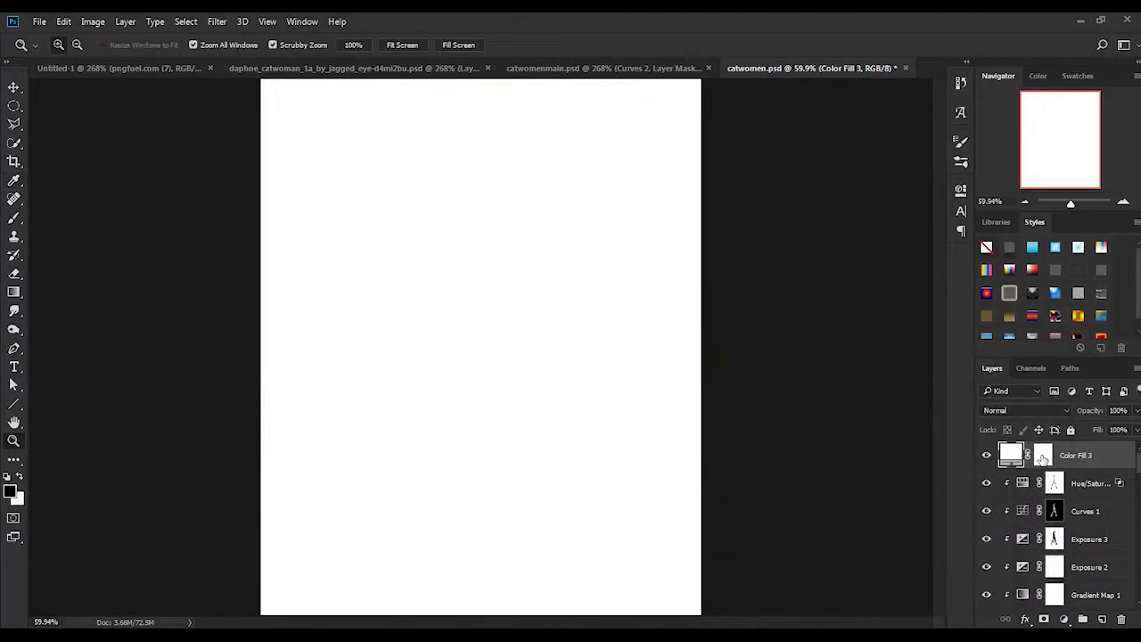
key("ctrl+i")
- Paint a soft white haze on the Color Fill 3 mask around the head and torso with a 193 px brush at 5% flow
left_click_drag(371, 64, 365, 64)
scroll(482, 231, "up", 14)
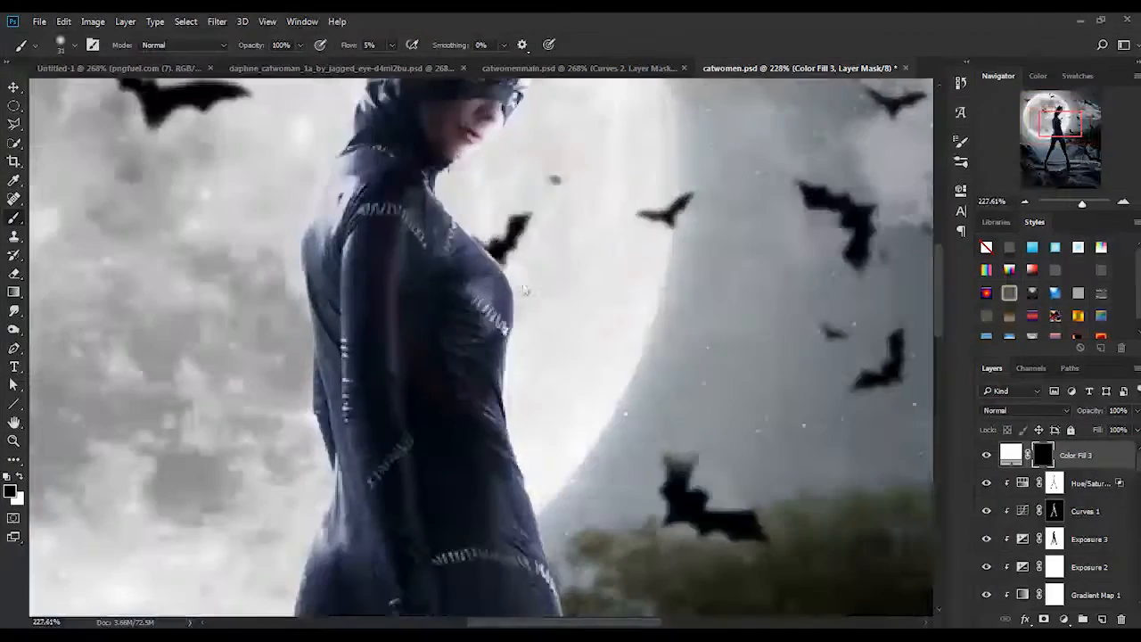
mouse_move(528, 473)
left_mouse_down()
mouse_move(521, 360)
mouse_move(464, 348)
left_mouse_up()
left_click_drag(522, 98, 523, 347)
left_click_drag(486, 406, 565, 208)
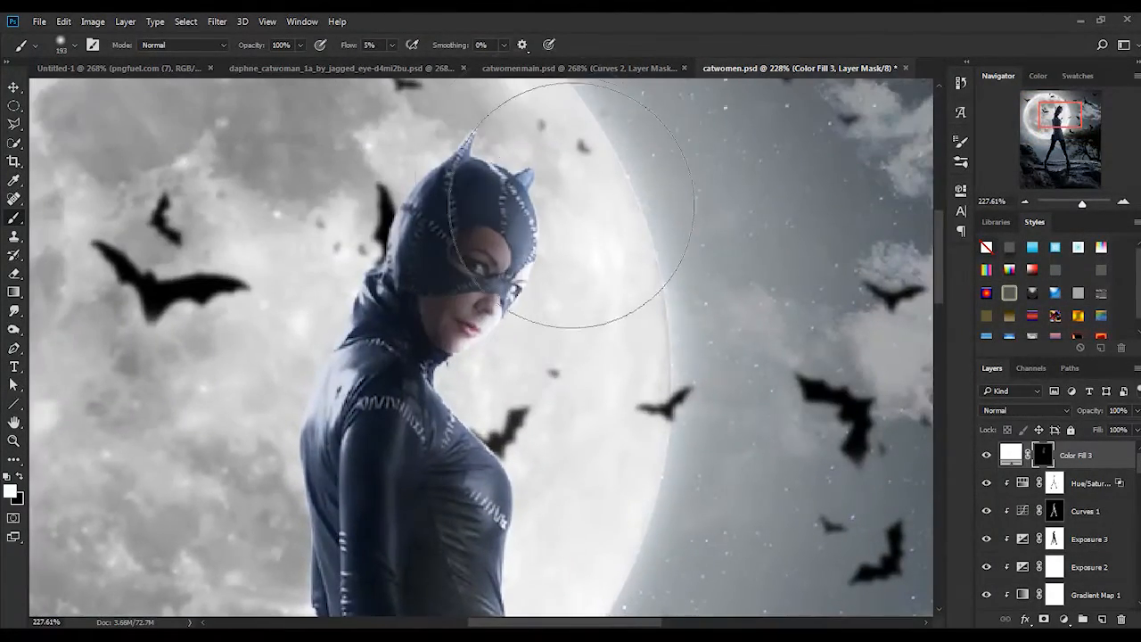
left_click_drag(313, 487, 687, 251)
mouse_move(601, 554)
left_mouse_down()
mouse_move(601, 349)
mouse_move(627, 227)
mouse_move(678, 423)
mouse_move(468, 249)
left_mouse_up()
- Lower the Color Fill 3 layer's opacity to 73% and refine its haze around the hips and legs with a 110 px brush
scroll(626, 227, "down", 5)
scroll(664, 268, "down", 5)
scroll(678, 363, "up", 2)
key("bracketleft")
key("bracketleft")
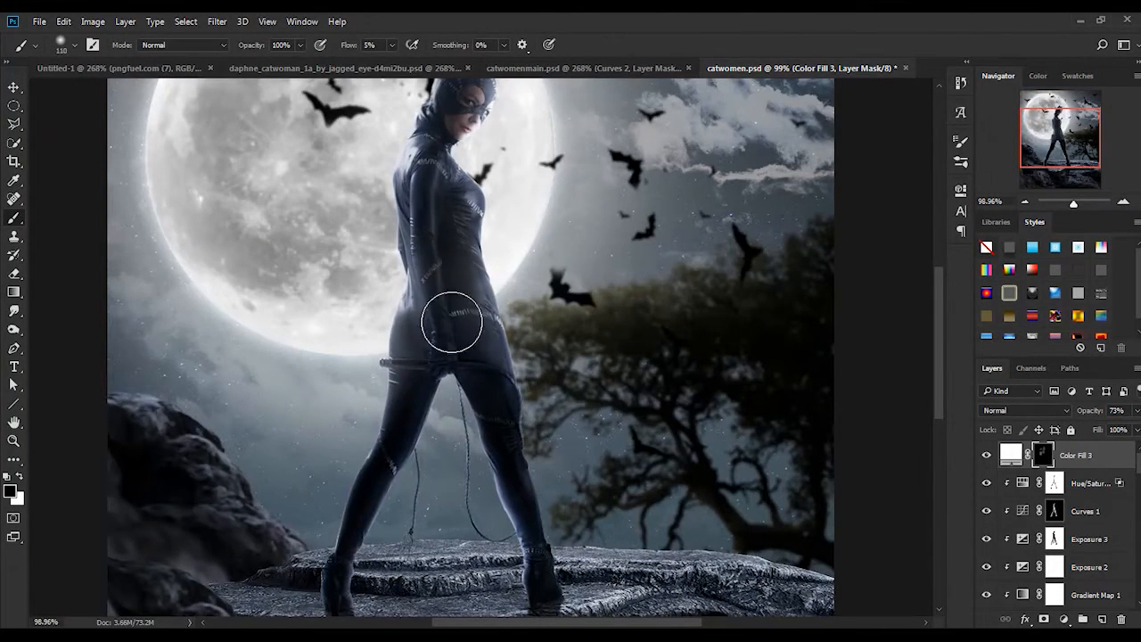
scroll(452, 322, "down", 3)
key("x")
scroll(485, 473, "up", 3)
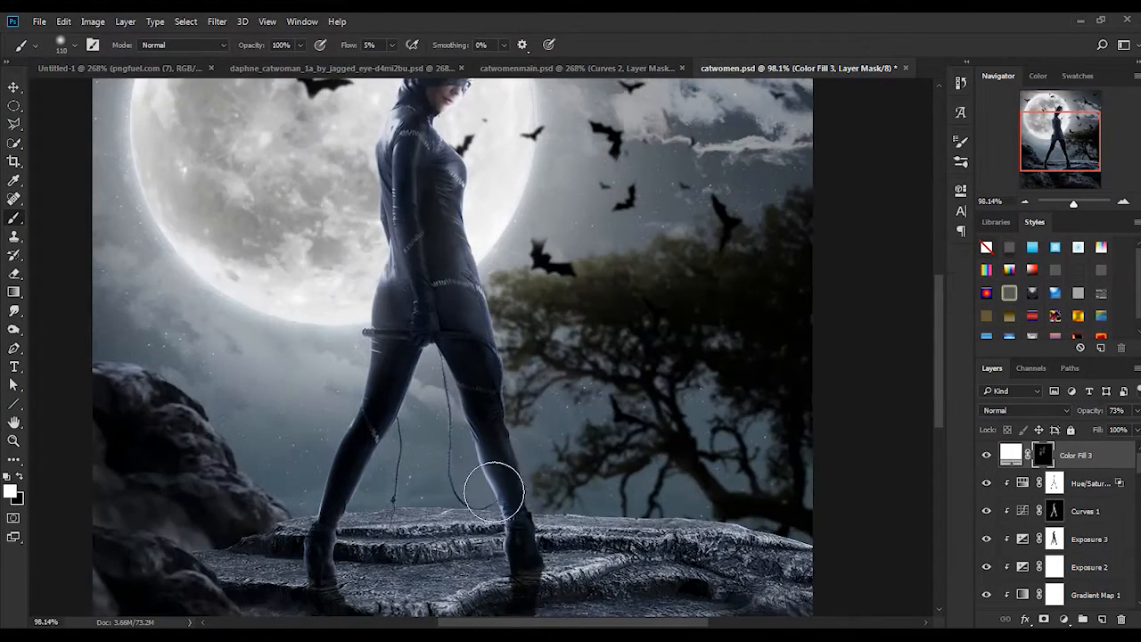
left_click_drag(495, 491, 468, 484)
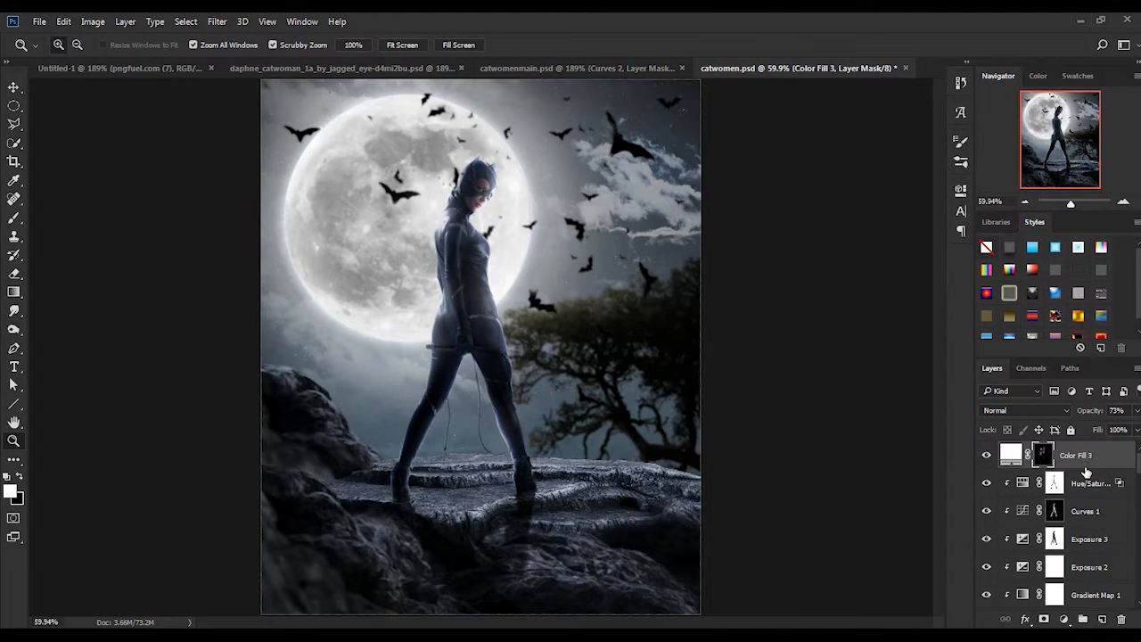
- Stamp all visible layers into a new merged layer and open it in the Camera Raw filter
key("ctrl+shift+alt+e")
left_click(217, 21)
left_click(254, 89)
left_click(829, 169)
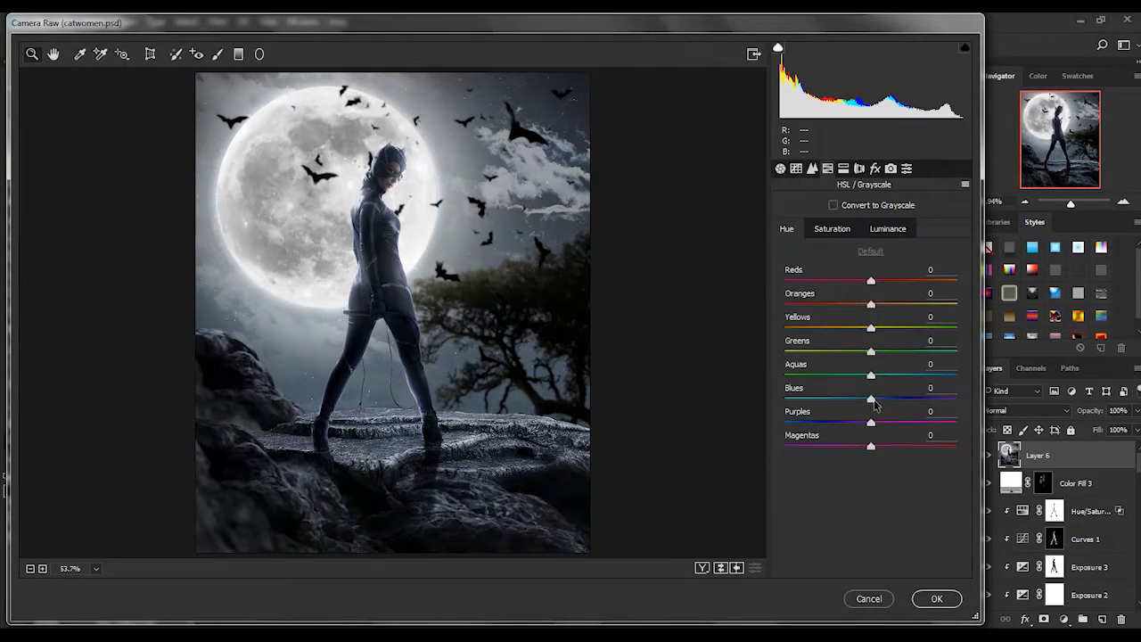
- Split-tone the image blue with highlights at hue 216, saturation 39 and shadows at hue 216, saturation 26
left_click(843, 168)
left_click_drag(785, 227, 871, 228)
left_click_drag(785, 251, 892, 228)
left_click_drag(786, 361, 820, 360)
left_click_drag(881, 339, 907, 341)
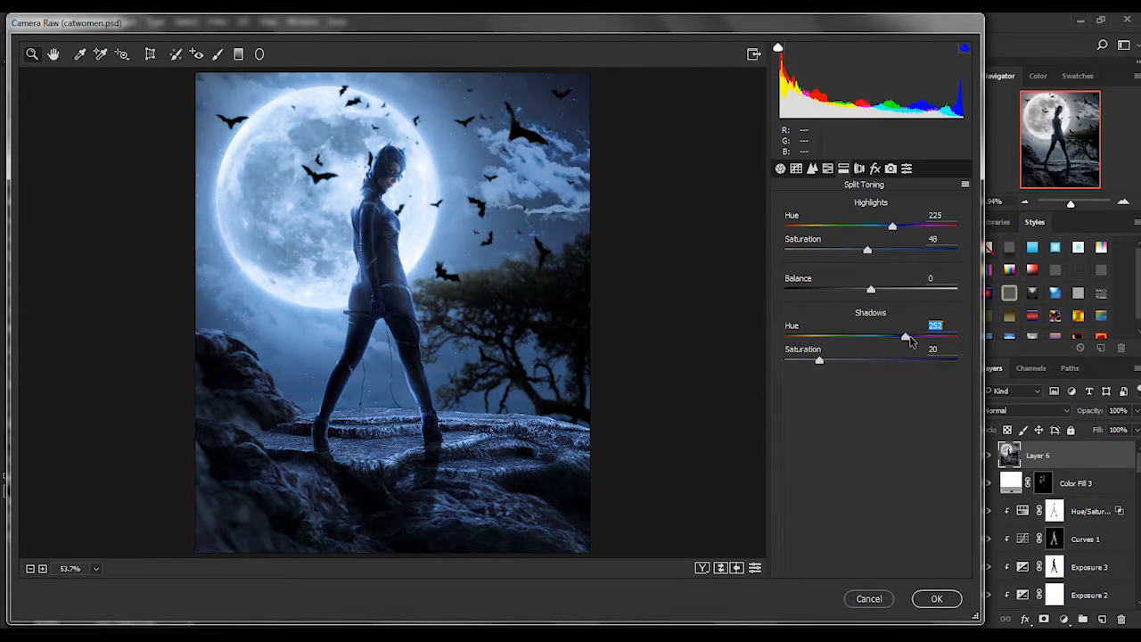
left_click_drag(828, 356, 832, 360)
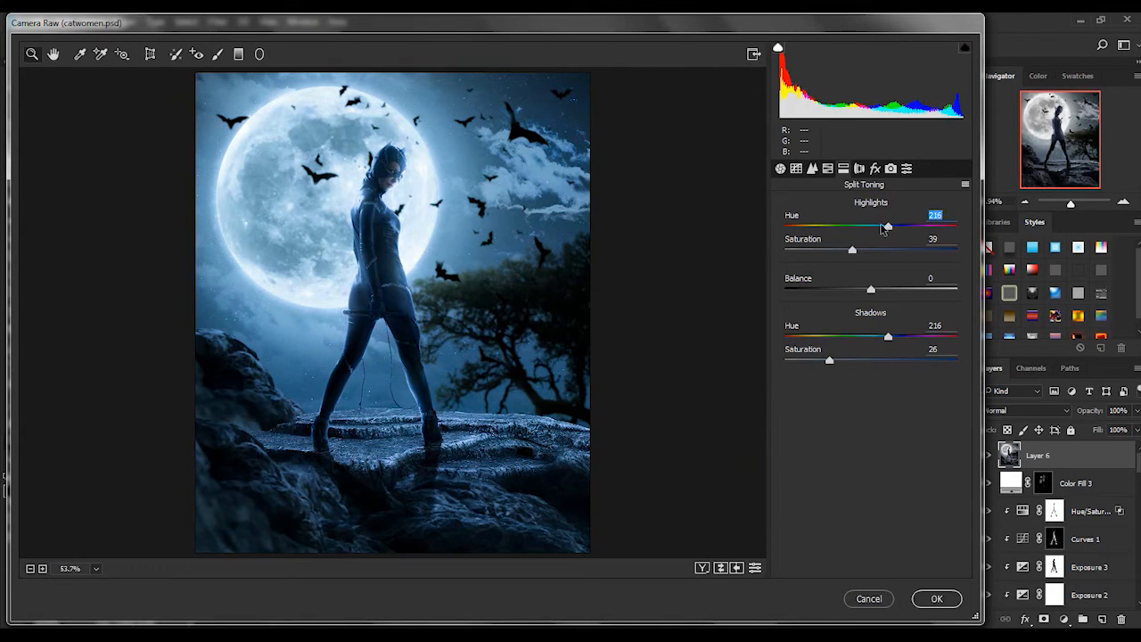
- Set exposure to +0.05, contrast to +6 and clarity to +3, and shift the hues of aquas to +39, blues to +31 and purples to -28
left_click(780, 168)
left_click_drag(871, 307, 875, 329)
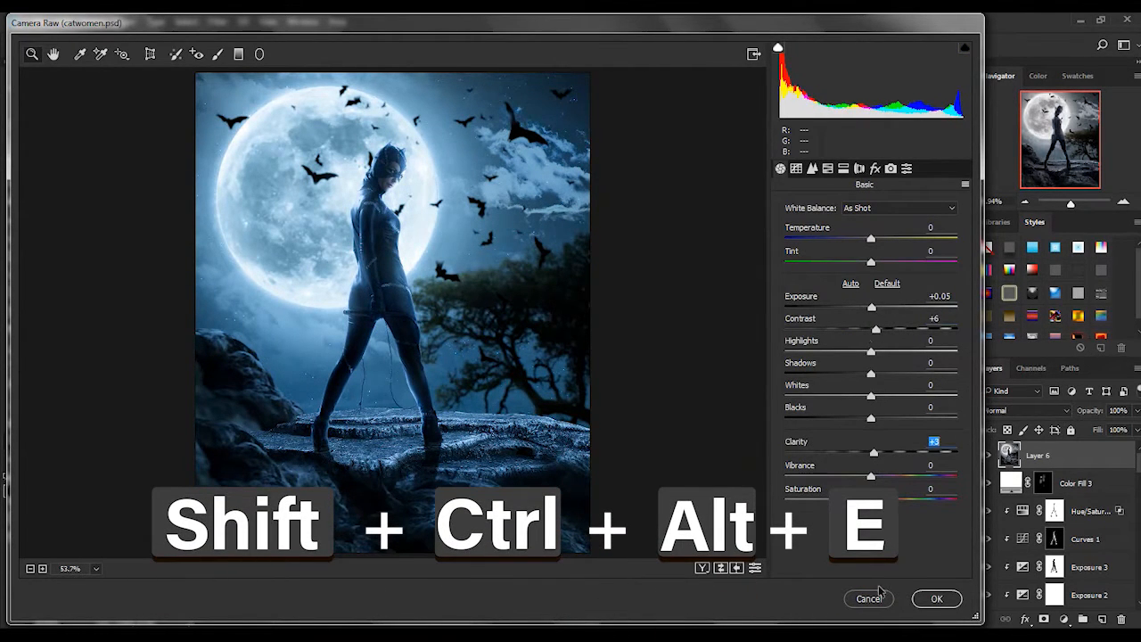
left_click(829, 170)
left_click(833, 229)
left_click_drag(871, 399, 911, 382)
double_click(820, 398)
double_click(883, 386)
double_click(896, 406)
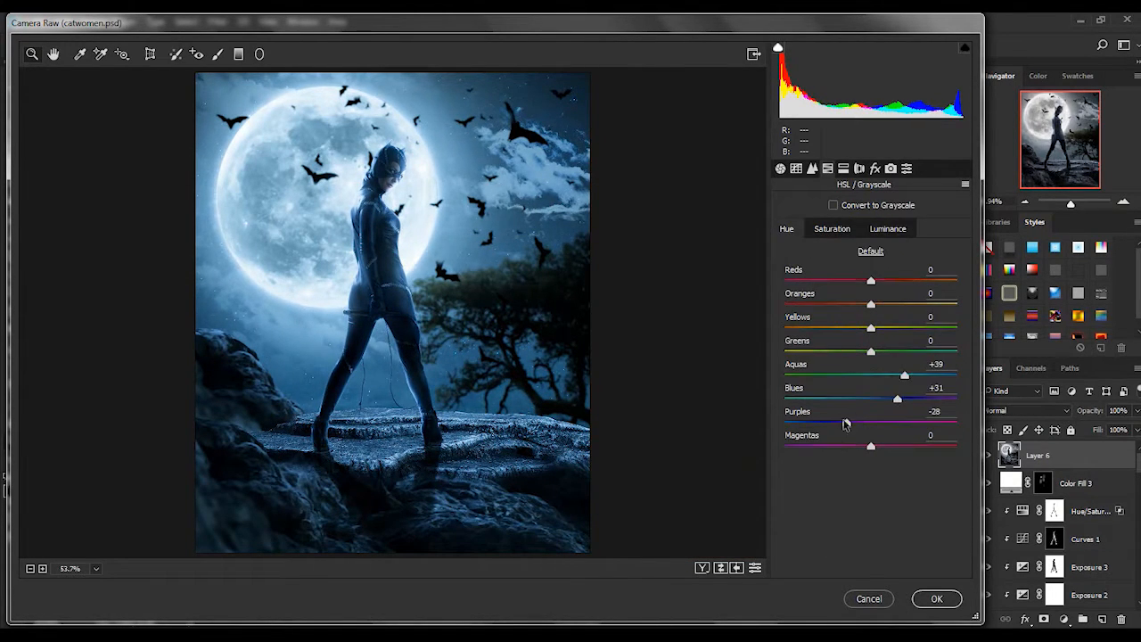
- Darken the foreground rocks with a tilted graduated filter at exposure -2.05, highlights +3 and sharpness +1
left_click(239, 55)
scroll(414, 545, "down", 2)
left_click_drag(400, 544, 405, 437)
left_click_drag(896, 277, 848, 278)
left_click_drag(422, 443, 440, 445)
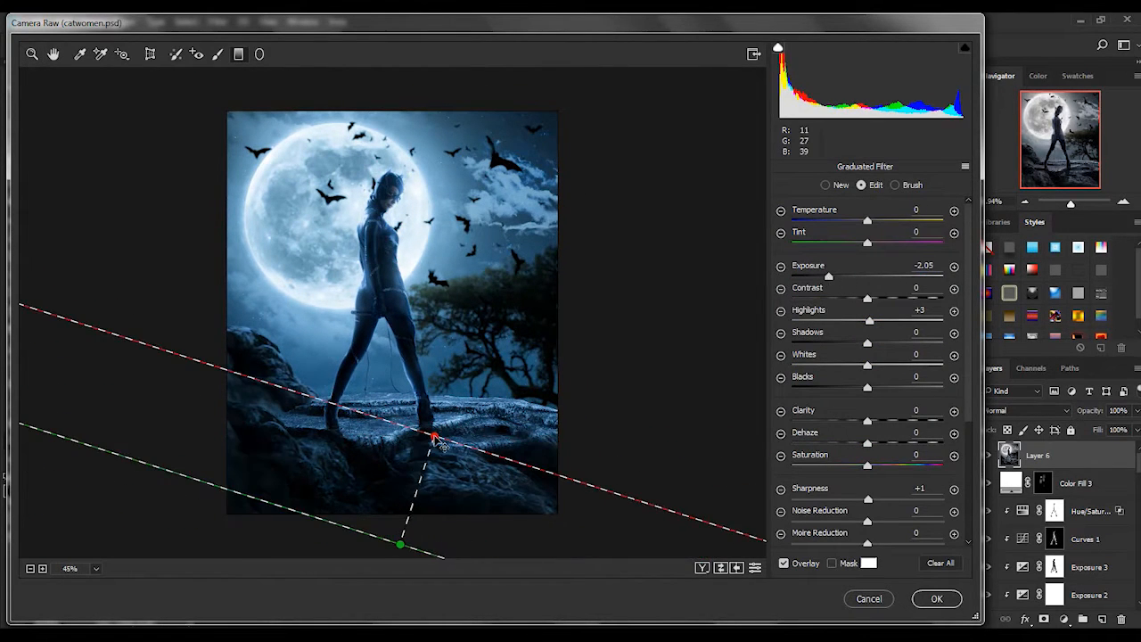
left_click(30, 56)
right_click(417, 134)
left_click(478, 351)
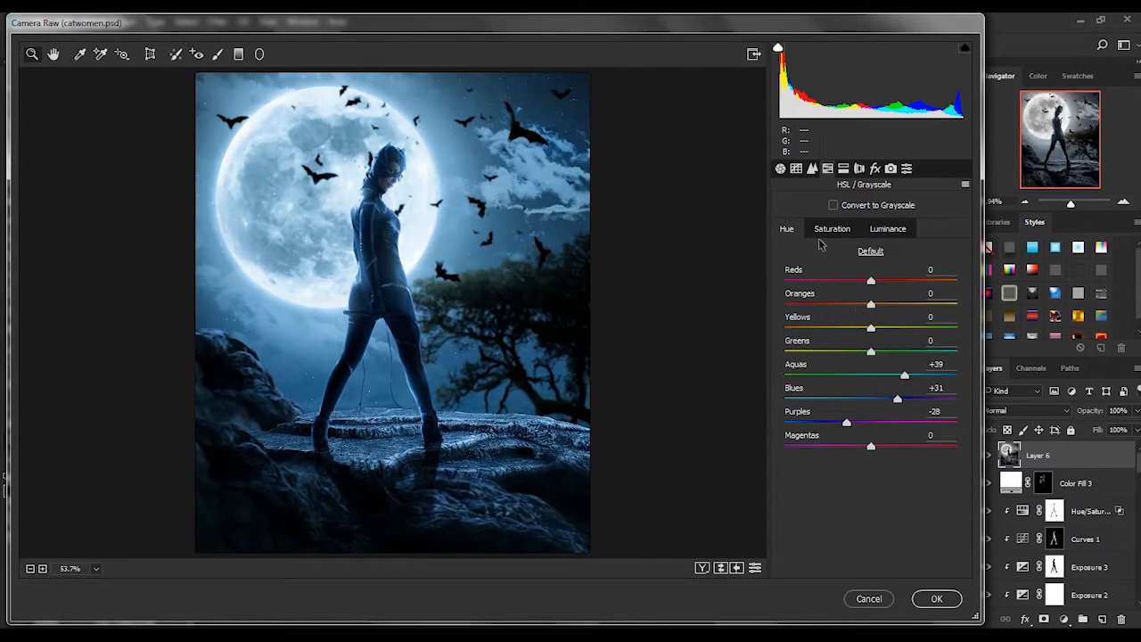
- Raise exposure to +0.15 and contrast to +13, and apply the Camera Raw adjustments to the merged layer
left_click(780, 169)
left_click_drag(876, 330, 888, 333)
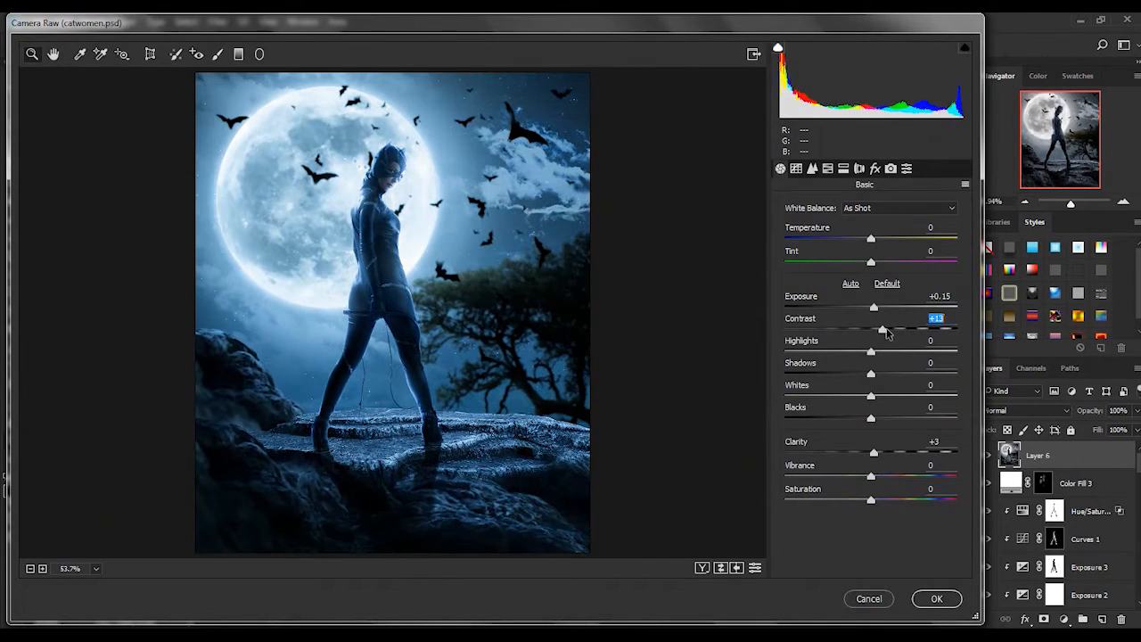
left_click(937, 600)
- Add a light cyan Solid Color fill layer above Layer 6 and set its blend mode to Linear Dodge (Add)
left_click(1064, 620)
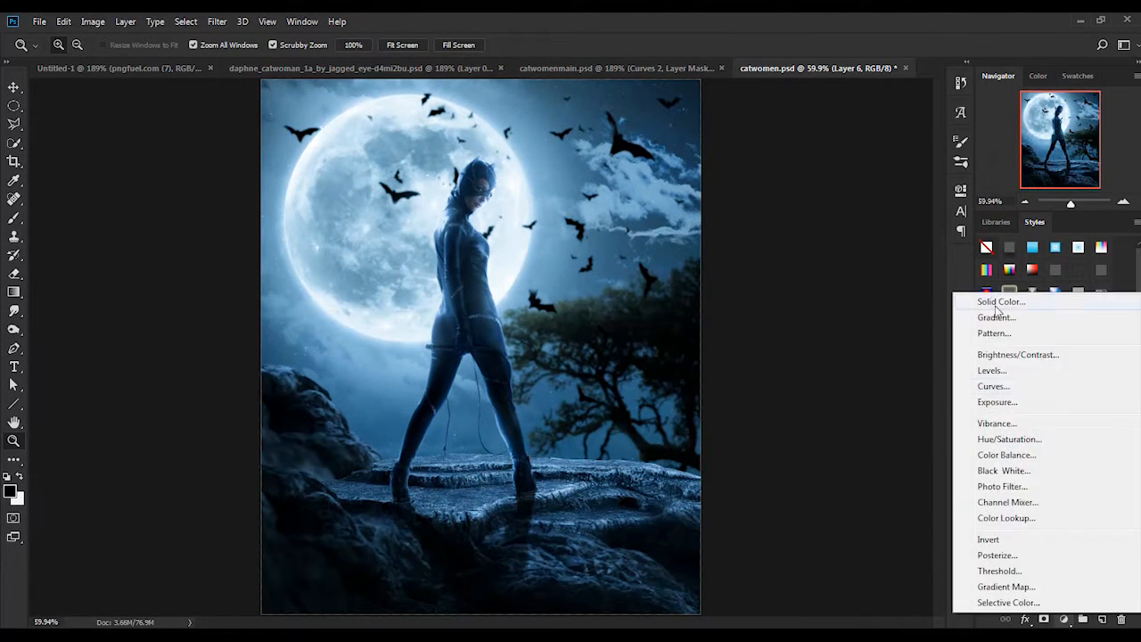
left_click(1001, 303)
left_click(685, 374)
left_click(882, 466)
left_click(754, 379)
left_click(1009, 366)
left_click(1031, 410)
left_click(1016, 235)
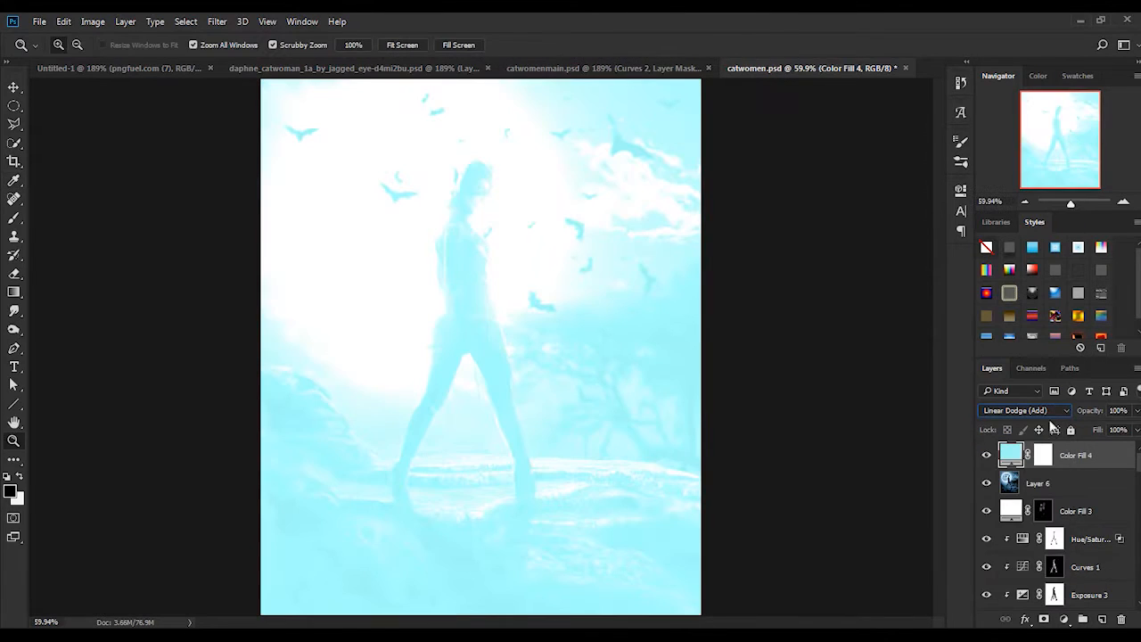
- Invert the Color Fill 4 mask and paint a soft haze over the rocks and background with a very large brush at 5% flow
left_click(1043, 457)
key("ctrl+i")
key("b")
right_click(688, 248)
left_click(728, 342)
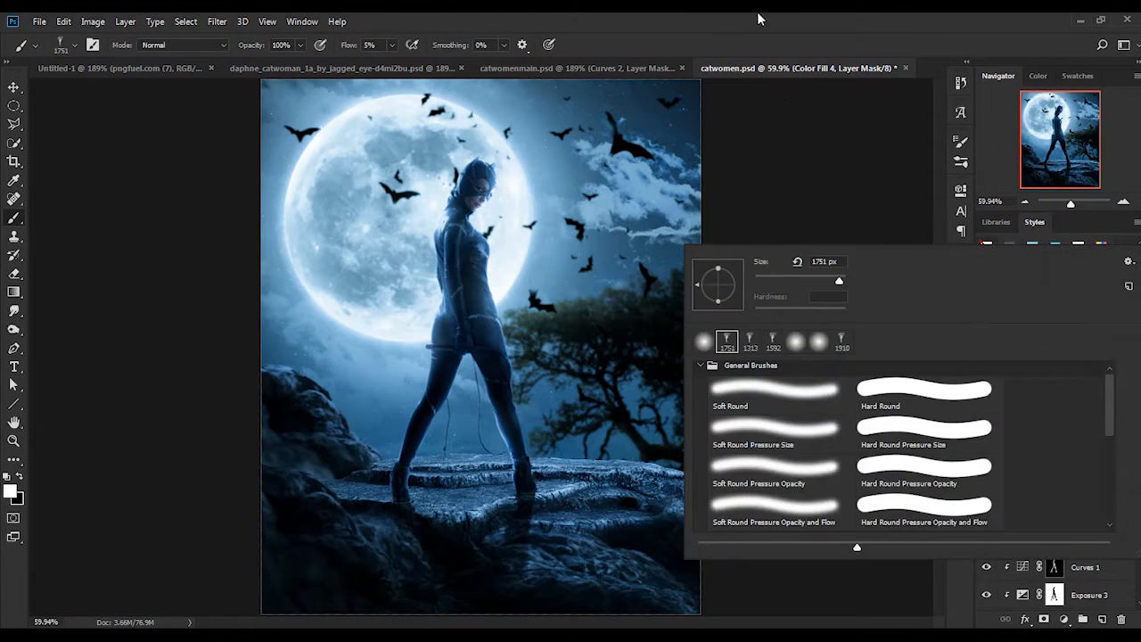
left_click(680, 19)
left_click(530, 511)
scroll(529, 511, "down", 3)
mouse_move(682, 482)
left_mouse_down()
mouse_move(561, 561)
mouse_move(565, 428)
mouse_move(619, 446)
mouse_move(374, 352)
mouse_move(547, 331)
left_mouse_up()
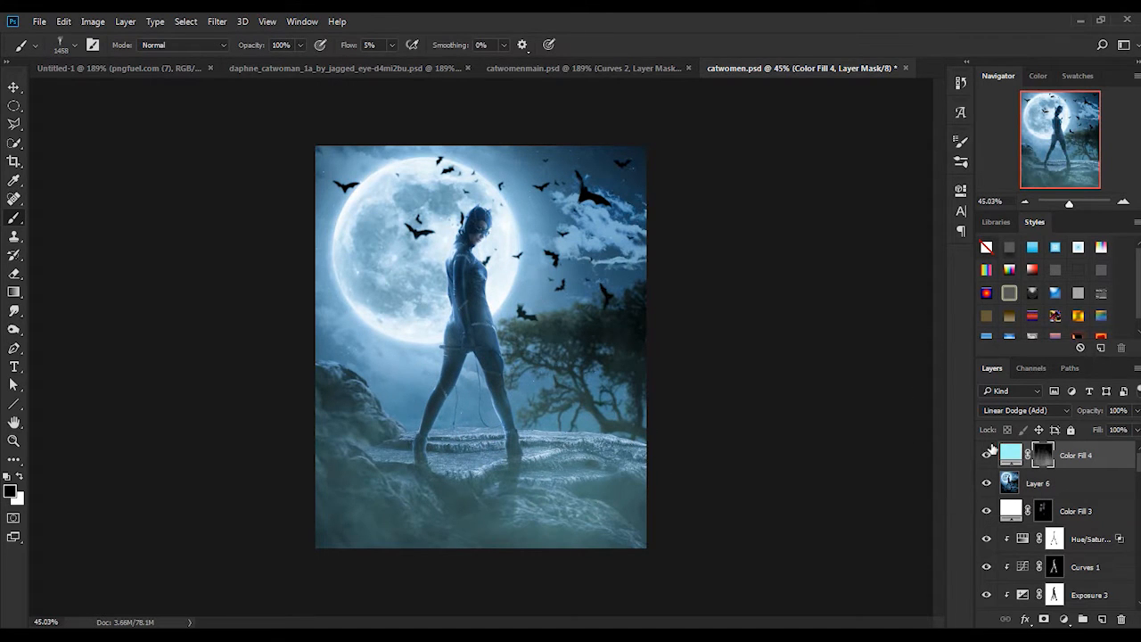
- Lower the Color Fill 4 layer's opacity to 86% and change its colour to periwinkle blue a0b4ff
double_click(1011, 454)
left_click(794, 416)
left_click_drag(793, 416, 751, 371)
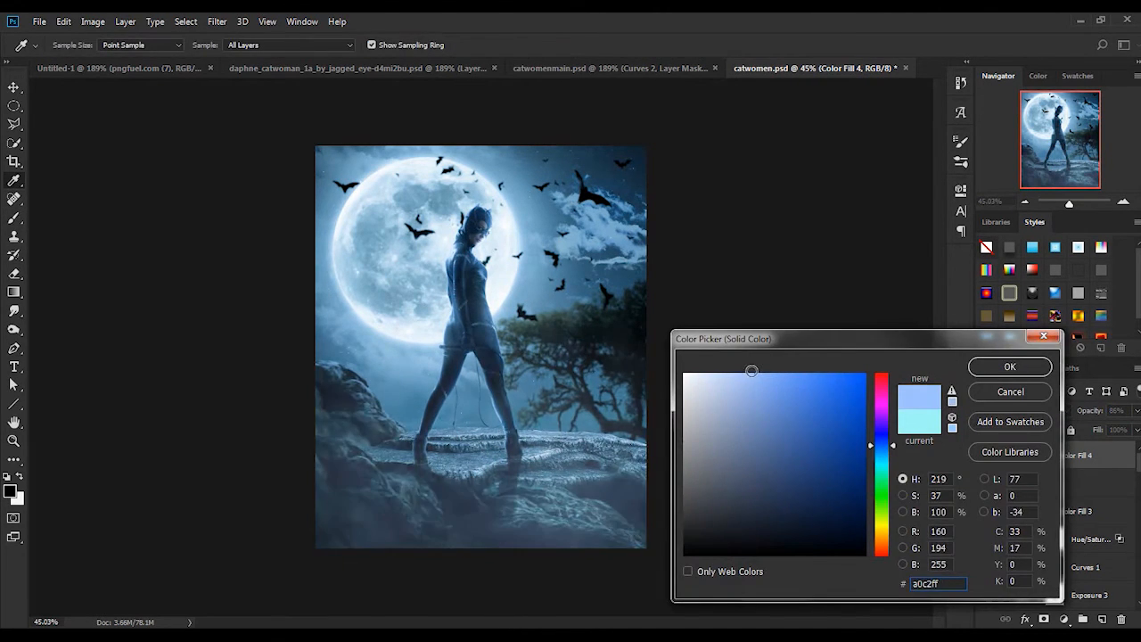
left_click_drag(883, 443, 882, 438)
key("Return")
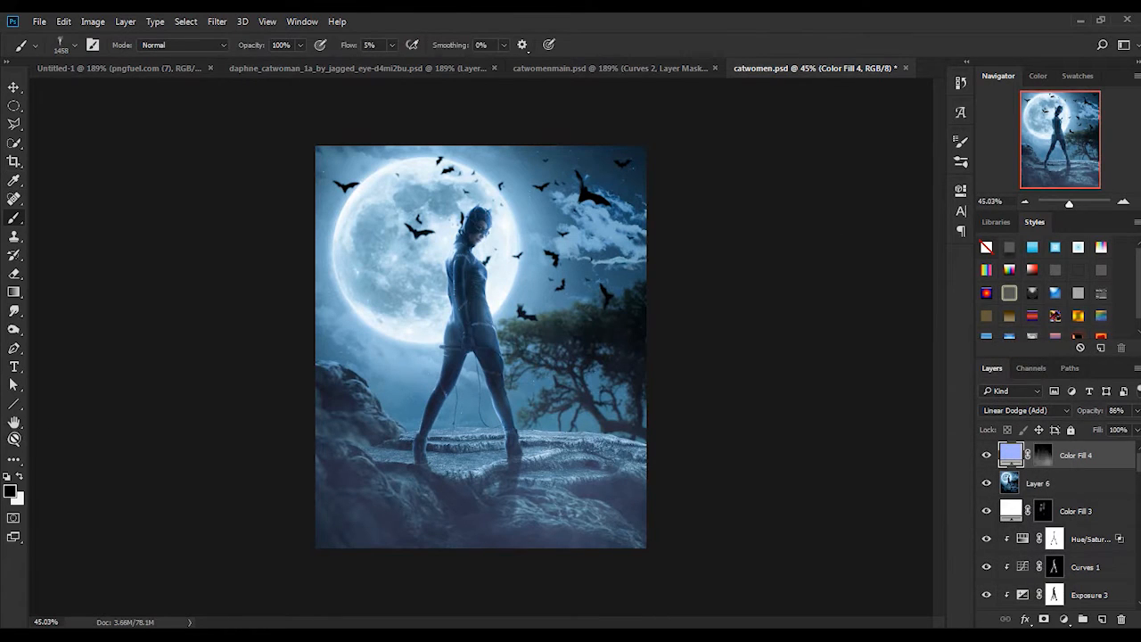
- Inspect the blue haze up close around the figure and set the Color Fill 4 layer's opacity to 90%
left_click(153, 361)
key("z")
right_click(448, 253)
left_click(468, 262)
left_click_drag(522, 445, 608, 445)
right_click(488, 342)
left_click(521, 351)
left_click_drag(491, 185, 571, 196)
key("ctrl+0")
key("9")
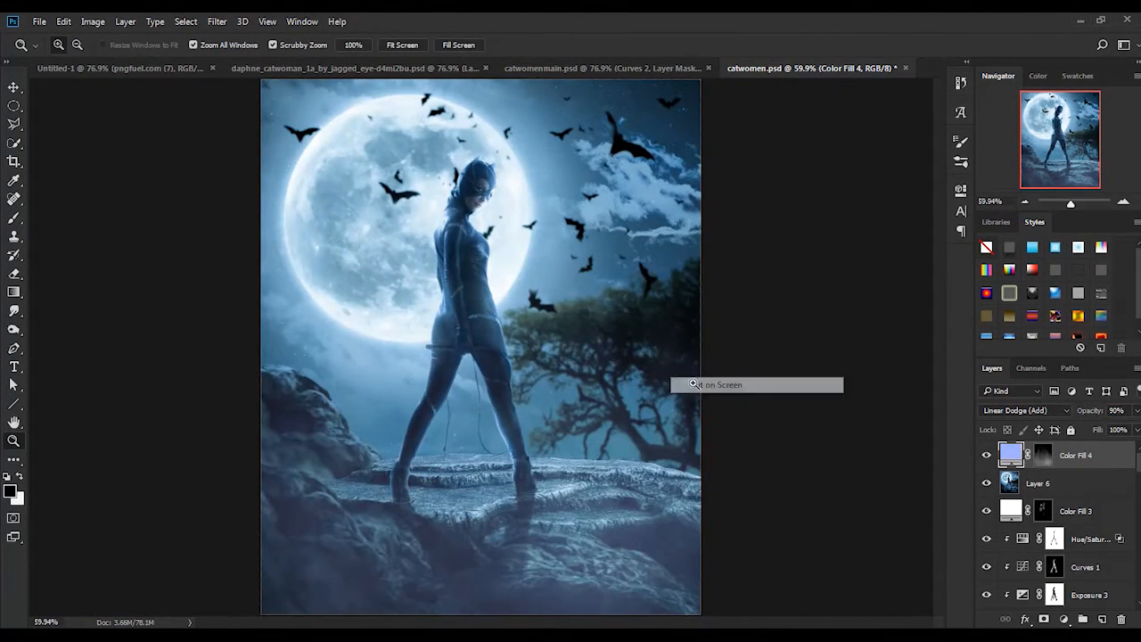
- Open the Color Fill 4 layer's fill colour for editing
double_click(1011, 455)
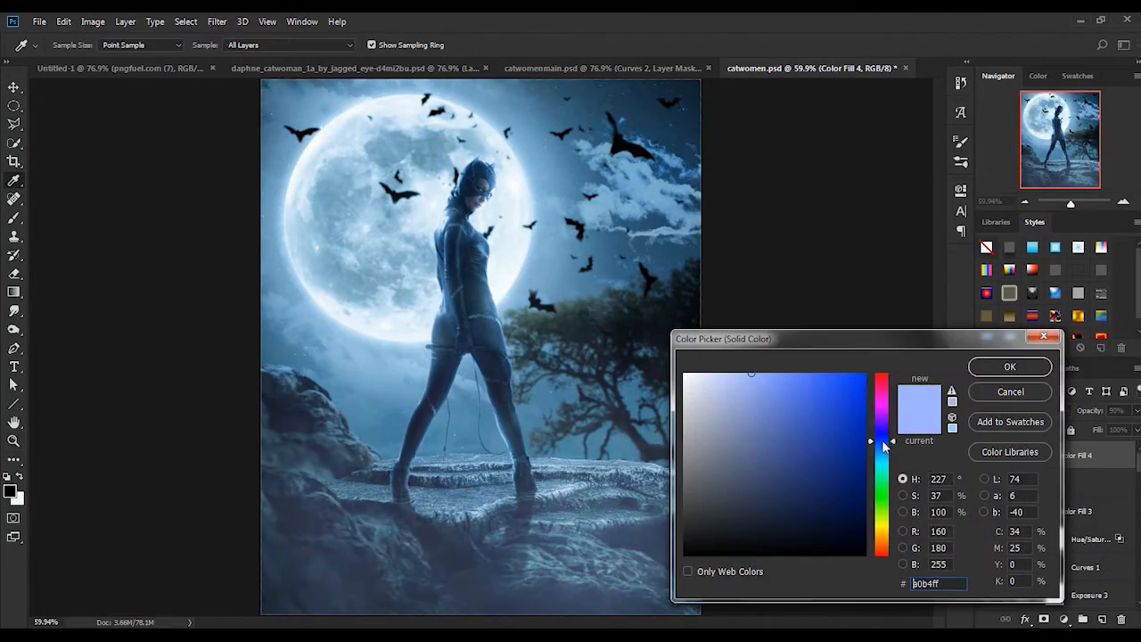